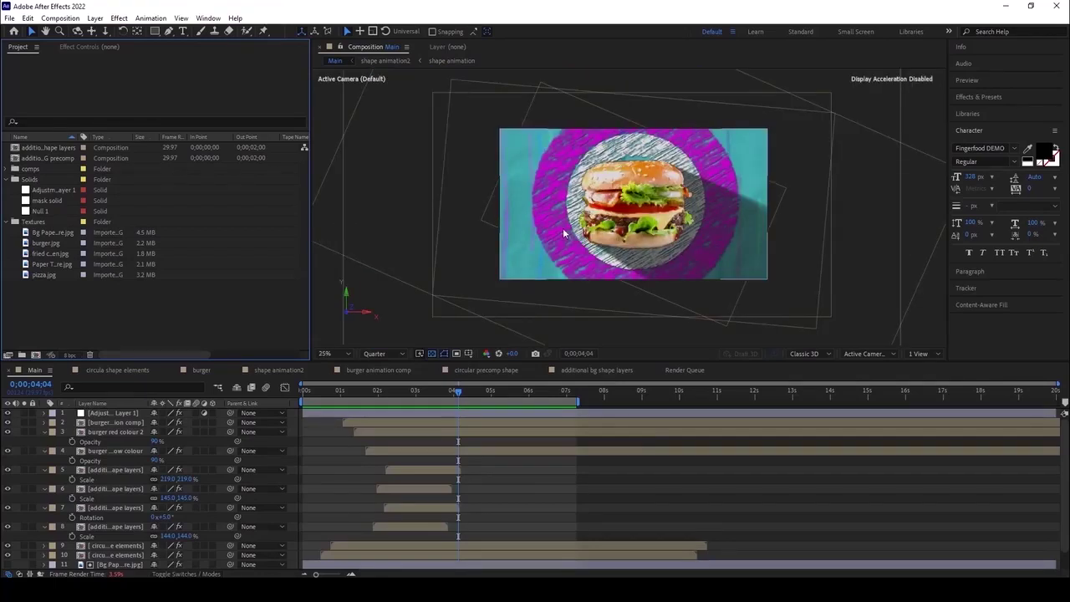
Create a new 1920 x 1080 composition named Text with a duration of 0;00;02;00.
{"action": "key", "text": "period"}
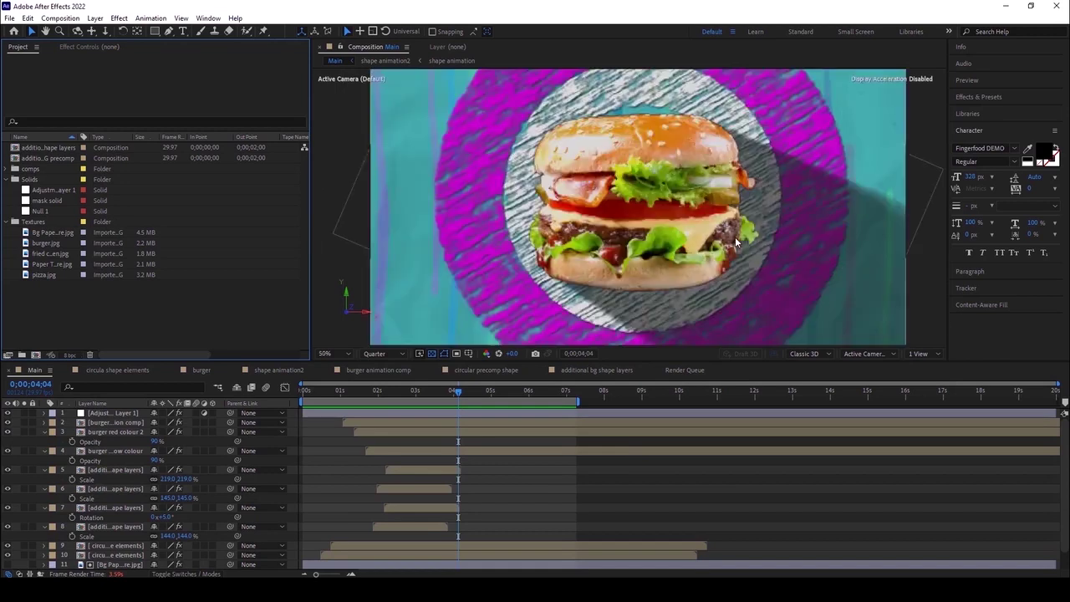
{"action": "left_click", "coordinate": [60, 17]}
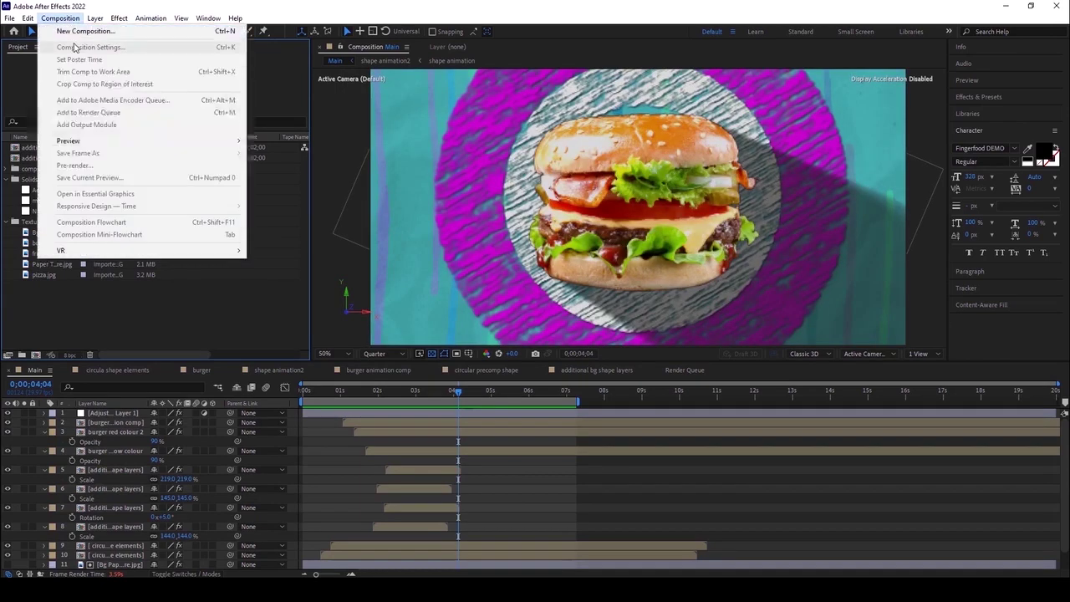
{"action": "left_click", "coordinate": [81, 31]}
{"action": "key", "text": "BackSpace"}
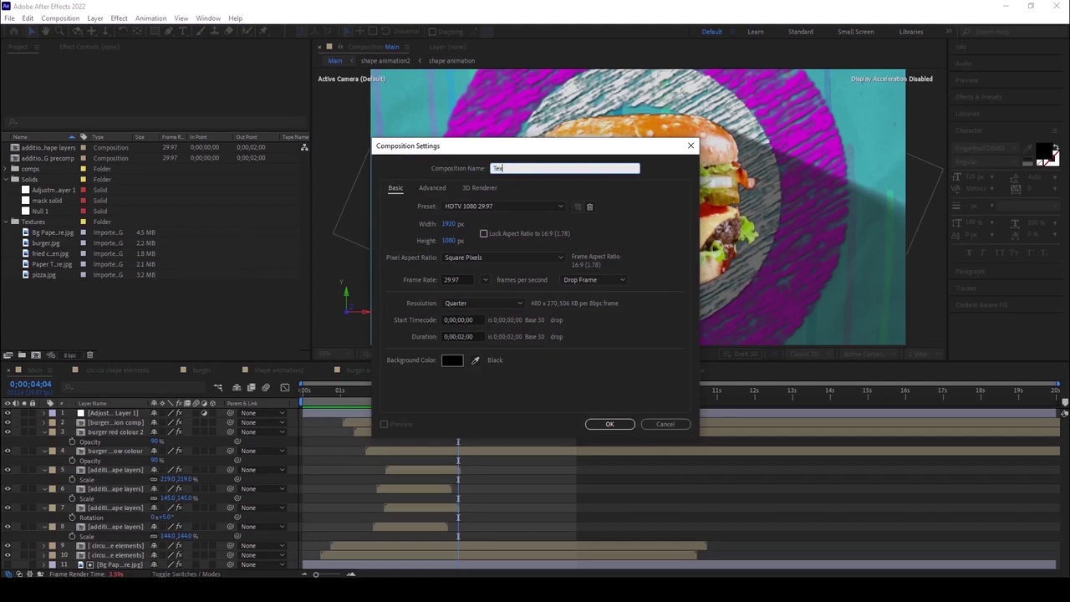
{"action": "left_click", "coordinate": [619, 421]}
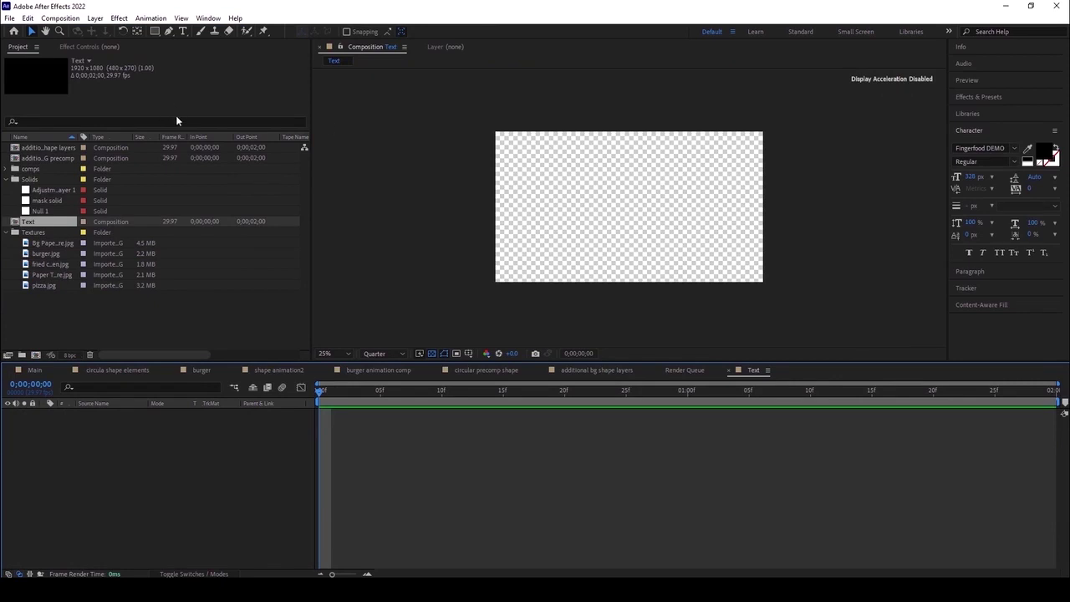
Add a text layer reading BURGER near the centre of the composition, using the Fingerfood DEMO font.
{"action": "left_click", "coordinate": [183, 31]}
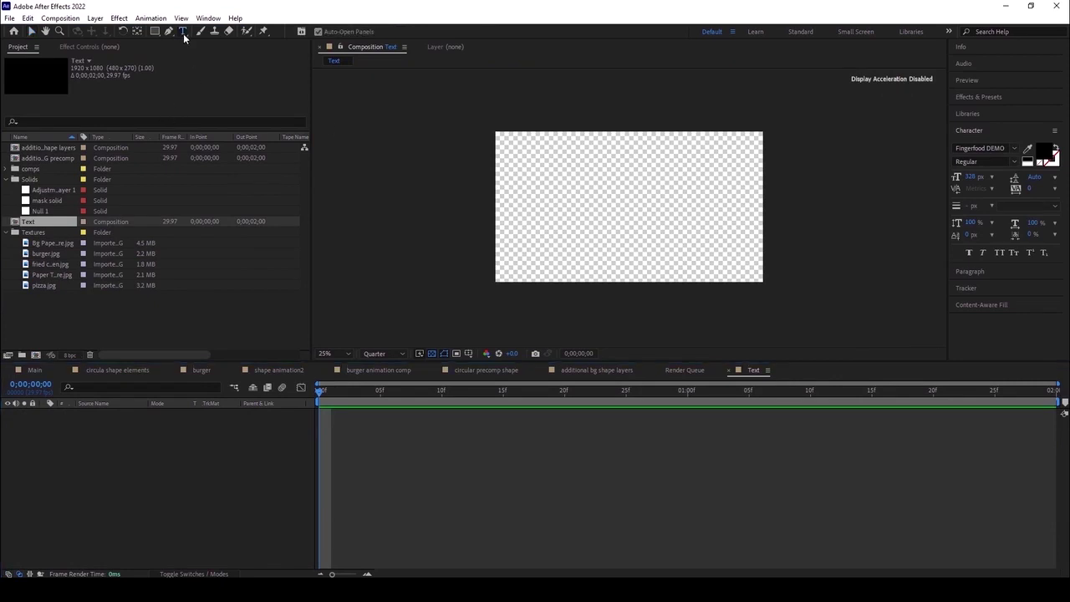
{"action": "left_click", "coordinate": [568, 232]}
{"action": "type", "text": "B"}
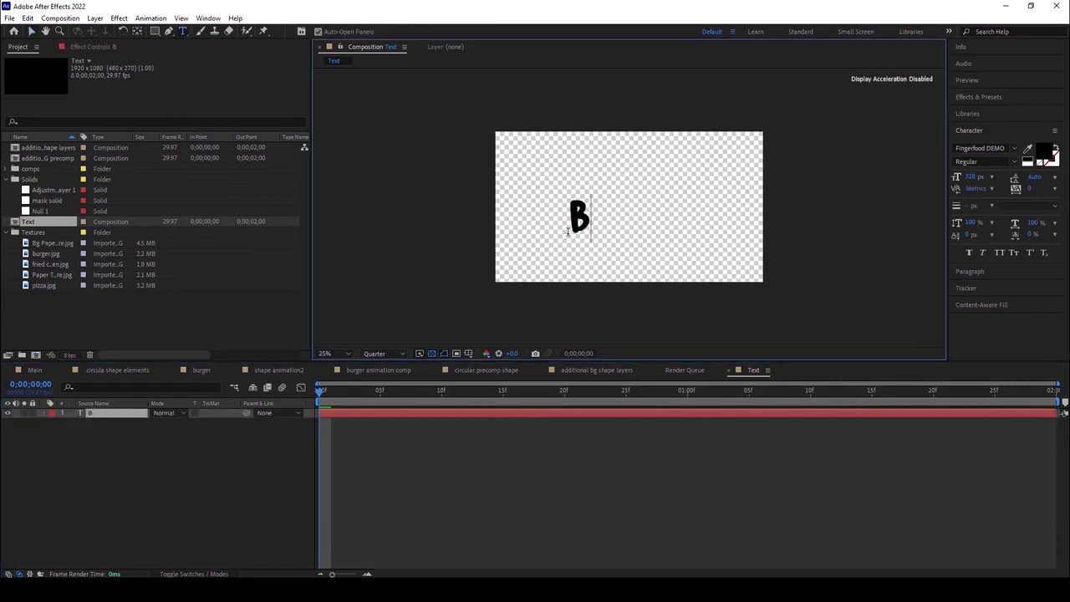
{"action": "type", "text": "URGER"}
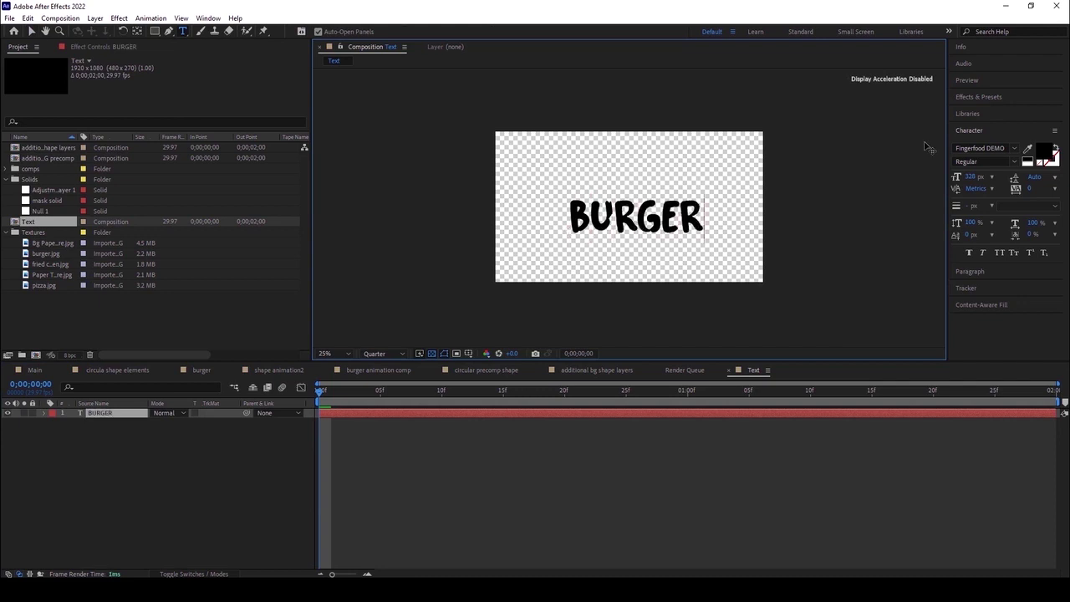
{"action": "left_click", "coordinate": [1013, 150]}
{"action": "left_click", "coordinate": [1016, 152]}
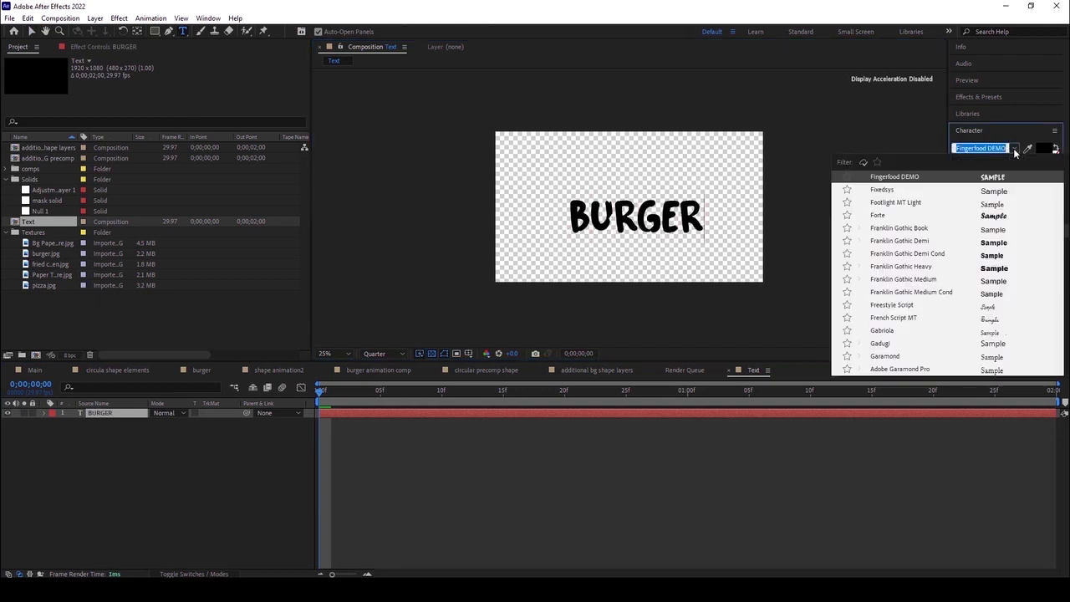
{"action": "left_click", "coordinate": [974, 158]}
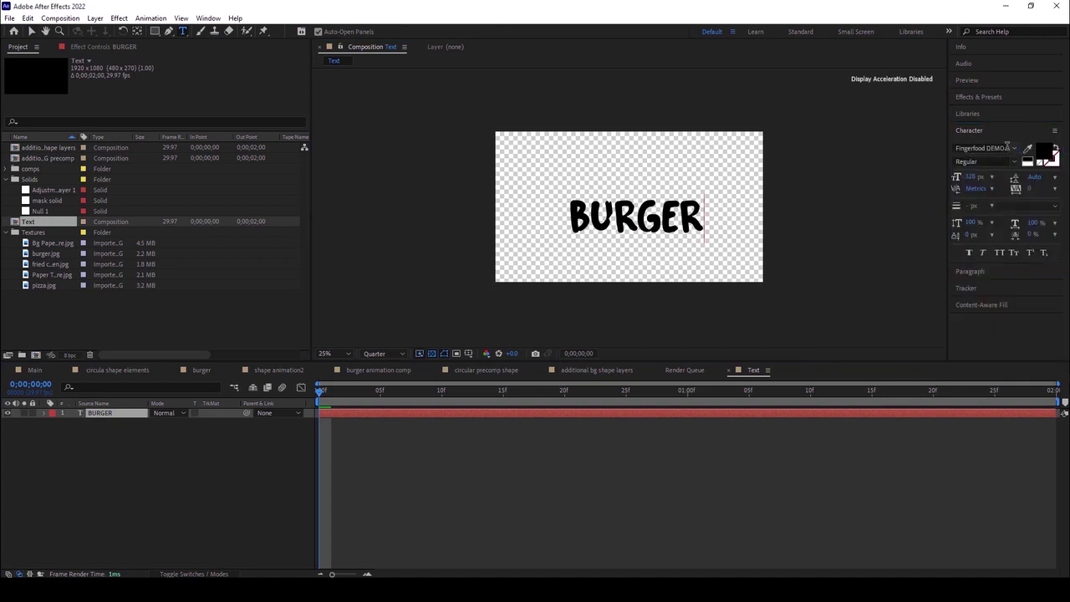
{"action": "left_click_drag", "start_coordinate": [706, 216], "coordinate": [546, 216]}
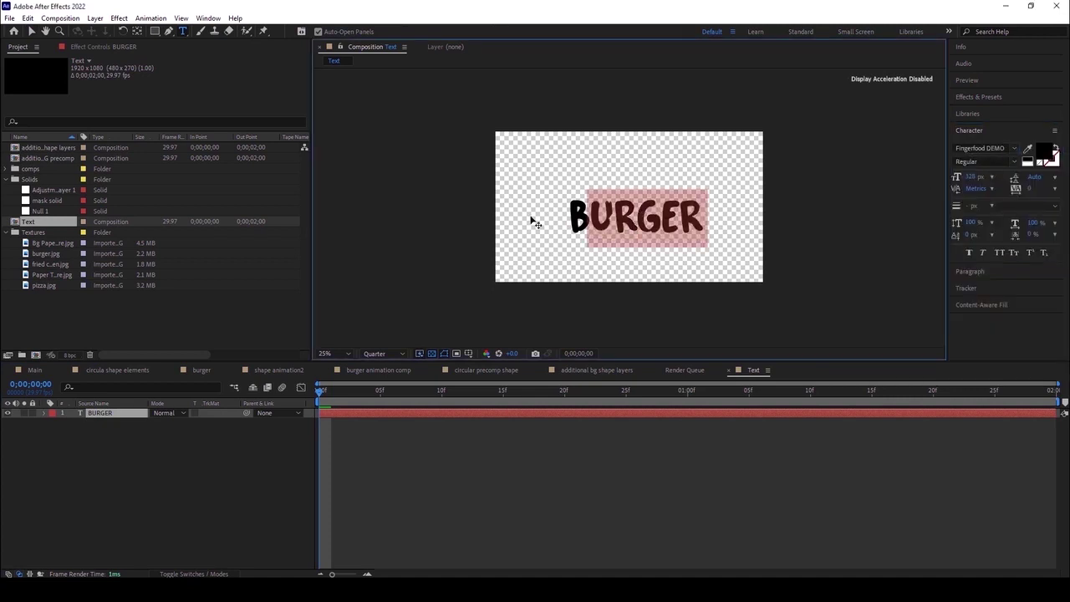
{"action": "key", "text": "Escape"}
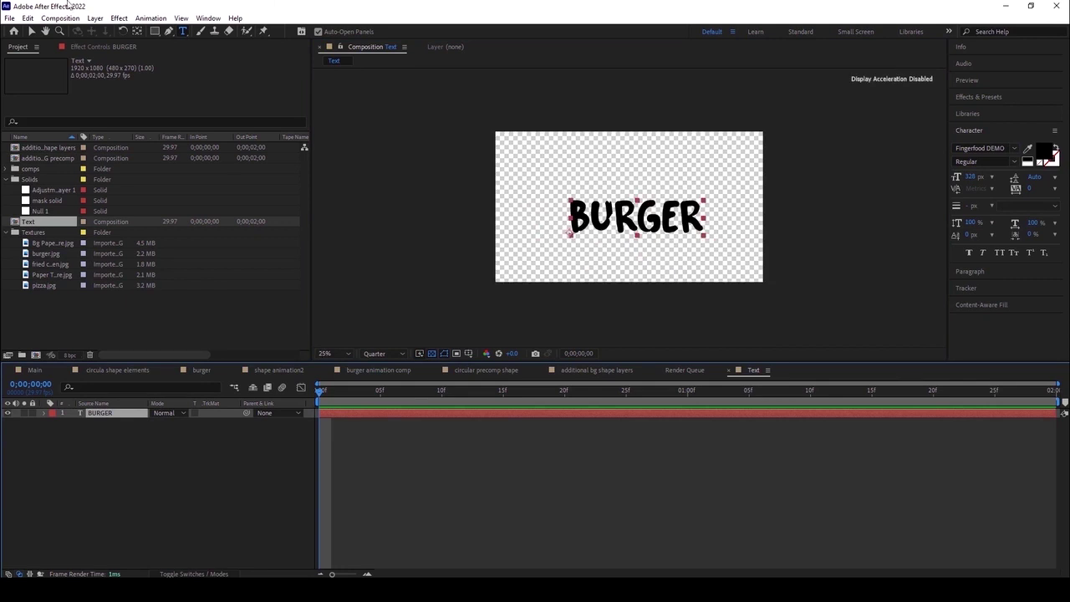
Create a white 1920 x 1080 solid above the BURGER text layer and turn viewer refresh back on.
{"action": "left_click", "coordinate": [95, 18]}
{"action": "mouse_move", "coordinate": [113, 30]}
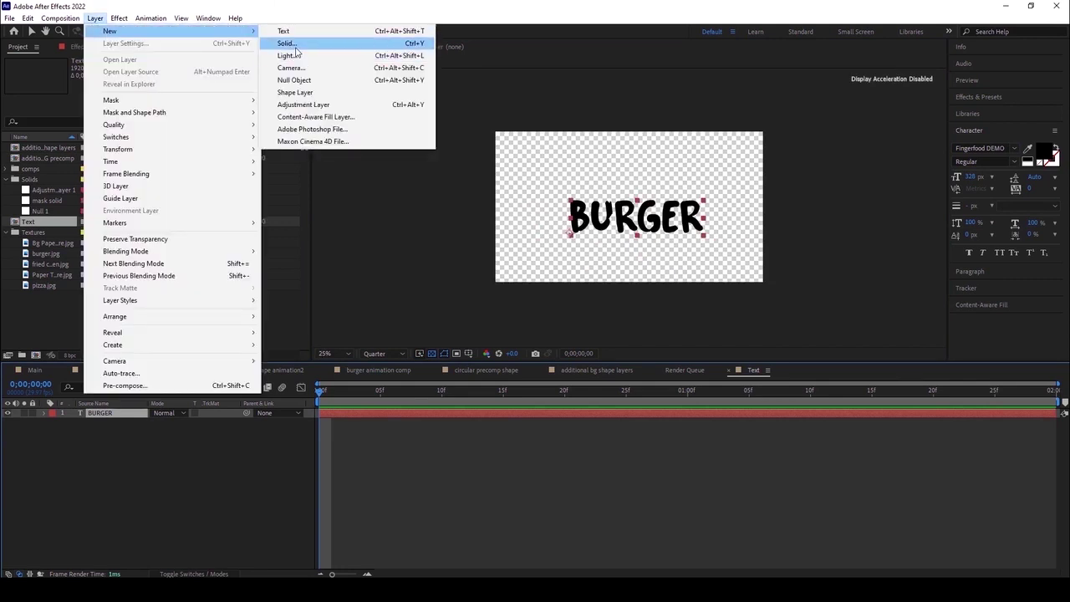
{"action": "left_click", "coordinate": [286, 43]}
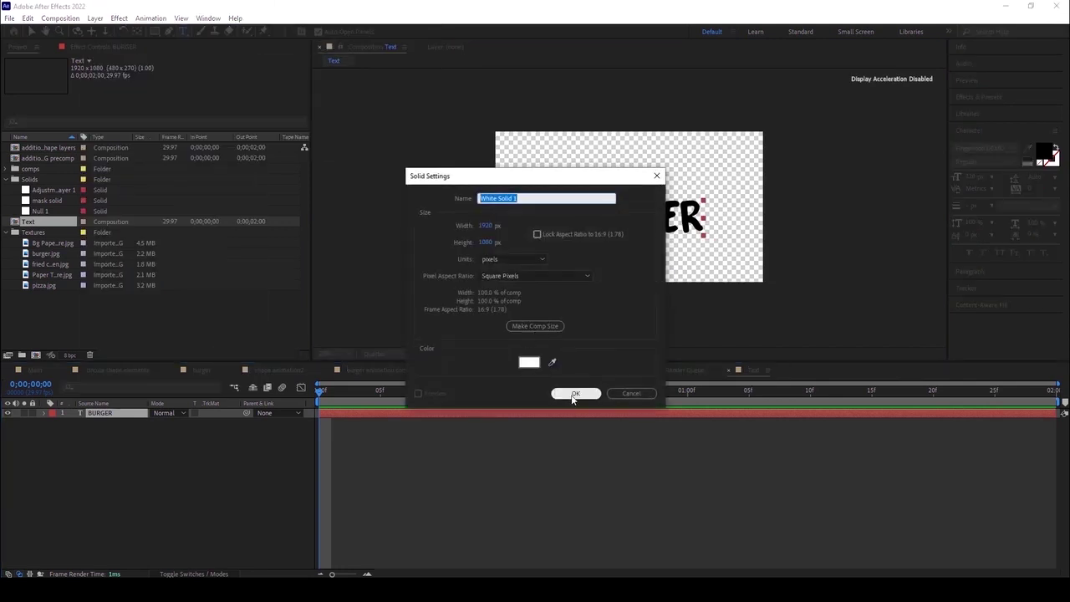
{"action": "left_click", "coordinate": [572, 394]}
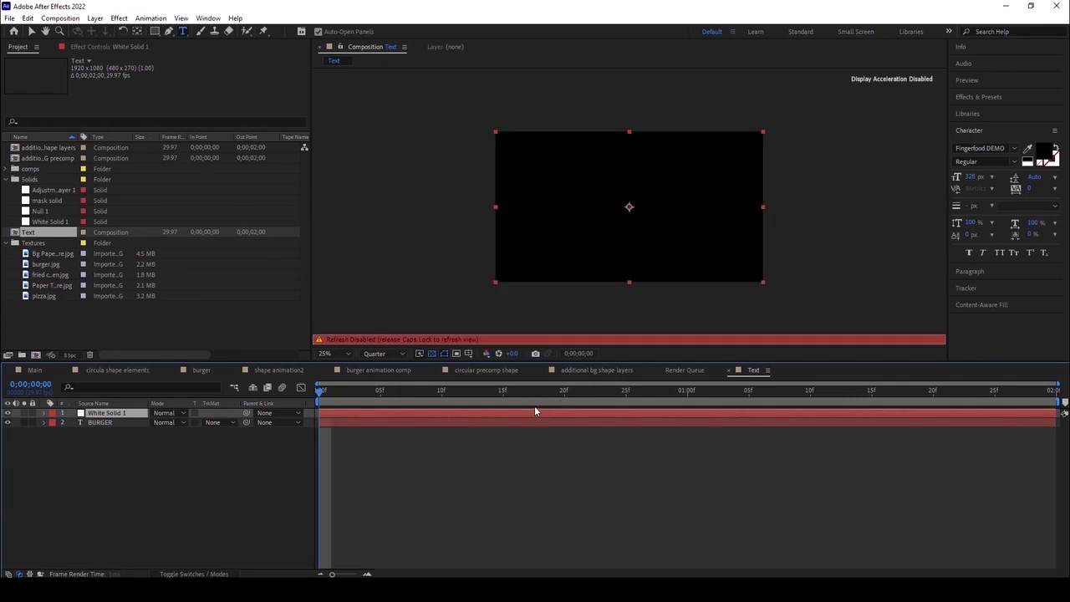
{"action": "key", "text": "Caps_Lock"}
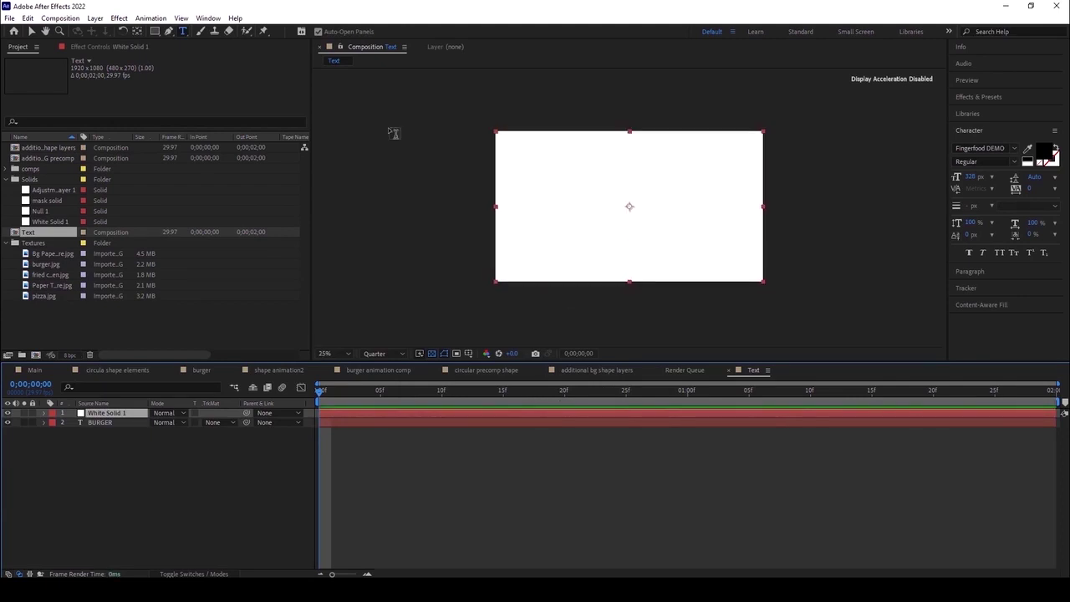
Apply the Venetian Blinds transition effect to the white solid and show its effect controls.
{"action": "left_click", "coordinate": [119, 17]}
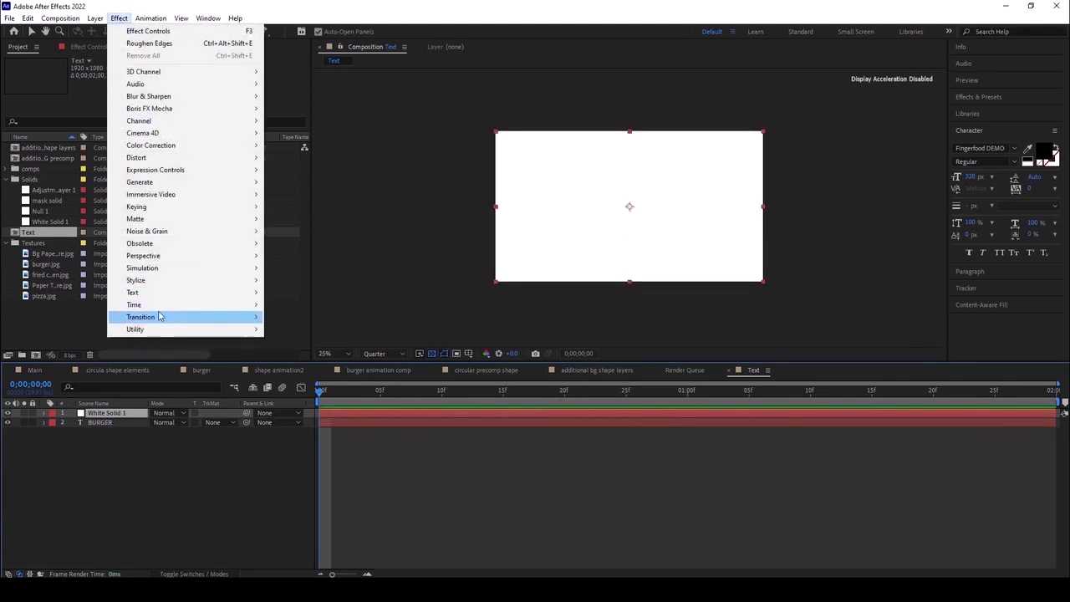
{"action": "mouse_move", "coordinate": [159, 317]}
{"action": "left_click", "coordinate": [298, 514]}
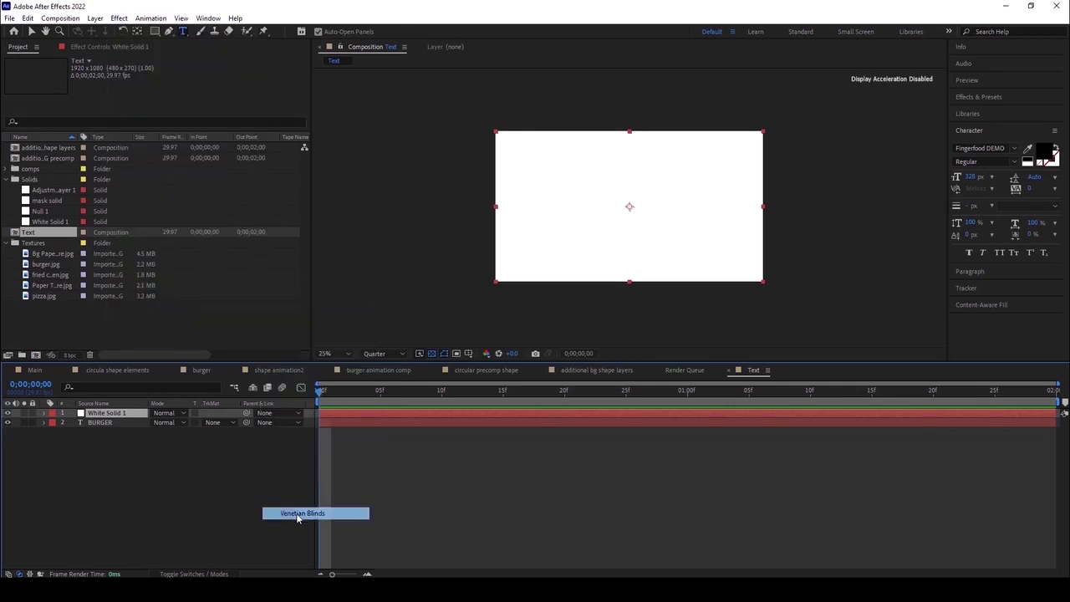
{"action": "left_click", "coordinate": [101, 46]}
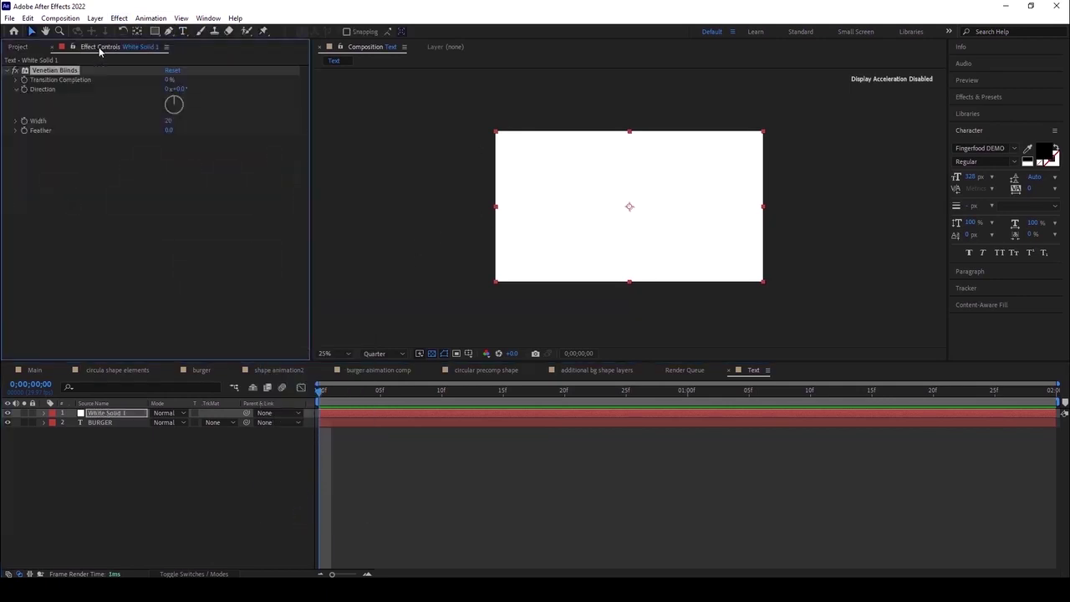
{"action": "scroll", "coordinate": [623, 229], "scroll_direction": "up", "scroll_amount": 1}
{"action": "scroll", "coordinate": [617, 228], "scroll_direction": "down", "scroll_amount": 1}
Set the Venetian Blinds Transition Completion to 22% and its Direction to 21°.
{"action": "left_click_drag", "start_coordinate": [167, 79], "coordinate": [176, 79]}
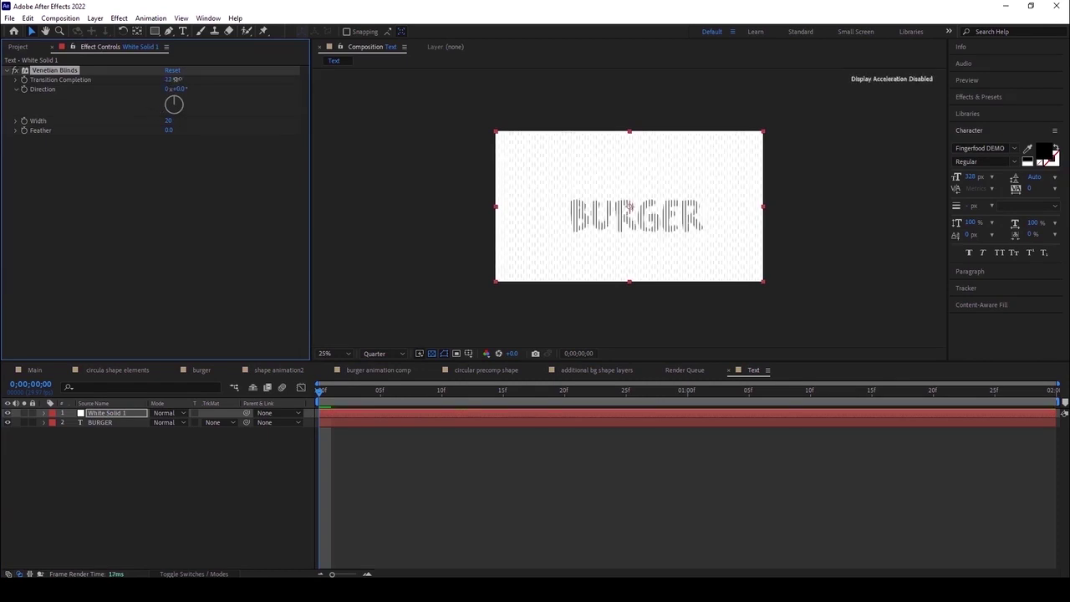
{"action": "scroll", "coordinate": [660, 231], "scroll_direction": "up", "scroll_amount": 1}
{"action": "scroll", "coordinate": [687, 215], "scroll_direction": "down", "scroll_amount": 1}
{"action": "scroll", "coordinate": [687, 216], "scroll_direction": "up", "scroll_amount": 1}
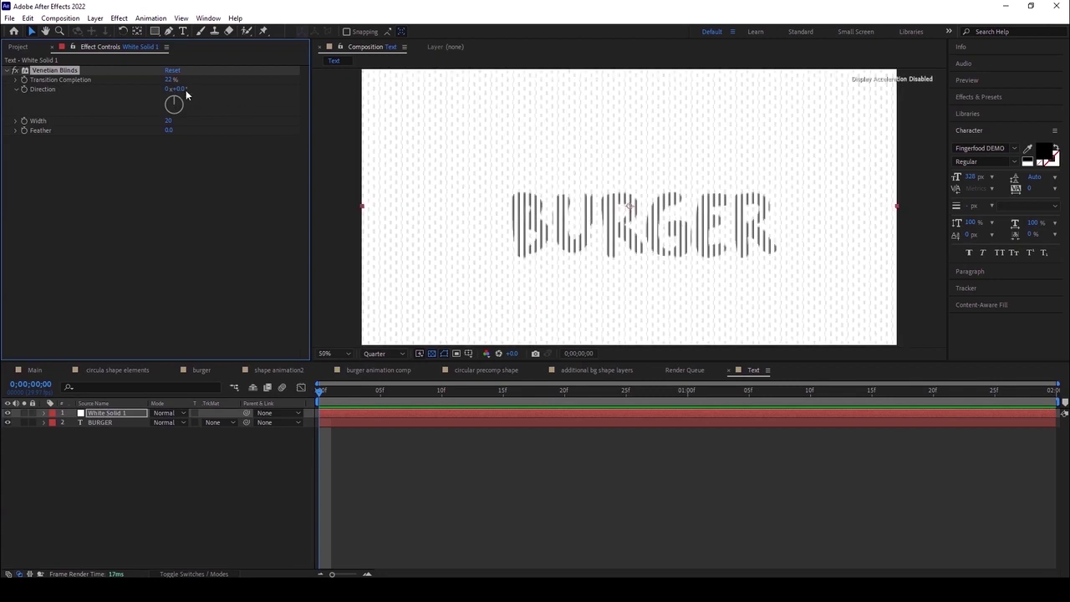
{"action": "left_click_drag", "start_coordinate": [177, 88], "coordinate": [194, 89]}
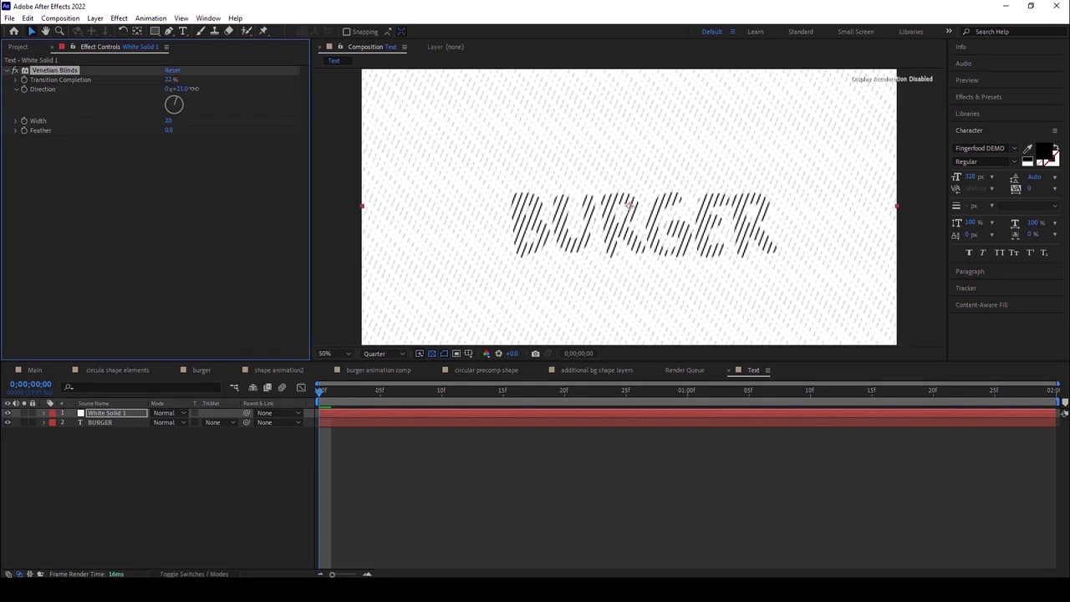
{"action": "scroll", "coordinate": [557, 181], "scroll_direction": "down", "scroll_amount": 1}
{"action": "scroll", "coordinate": [554, 203], "scroll_direction": "up", "scroll_amount": 1}
{"action": "scroll", "coordinate": [554, 203], "scroll_direction": "down", "scroll_amount": 1}
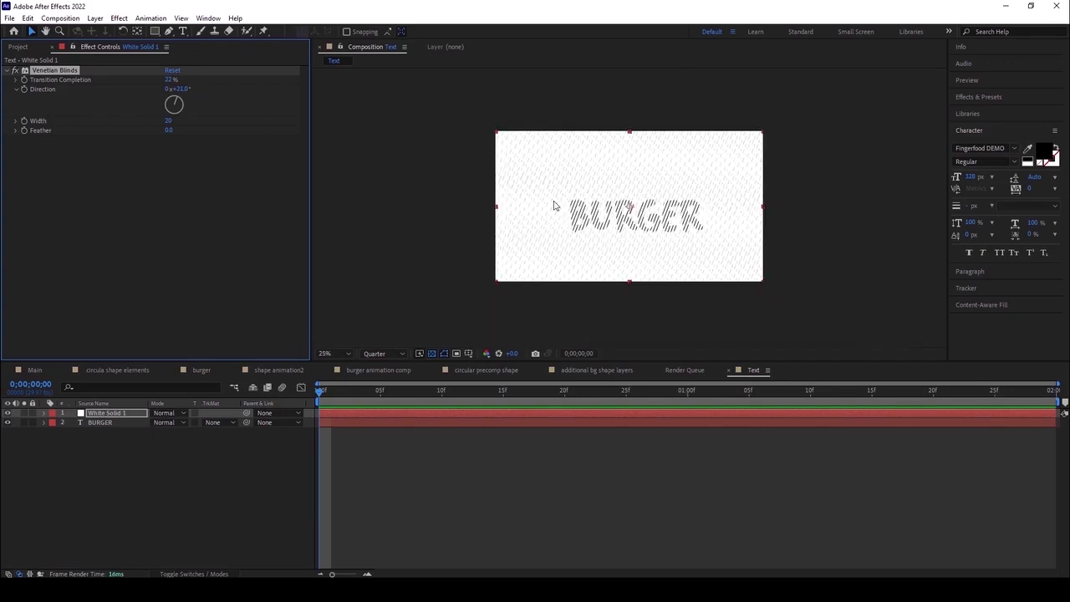
Keyframe the Venetian Blinds Width at 20 on the first frame and at 45 on frame 10.
{"action": "left_click", "coordinate": [15, 120]}
{"action": "scroll", "coordinate": [568, 201], "scroll_direction": "down", "scroll_amount": 1}
{"action": "scroll", "coordinate": [572, 216], "scroll_direction": "up", "scroll_amount": 1}
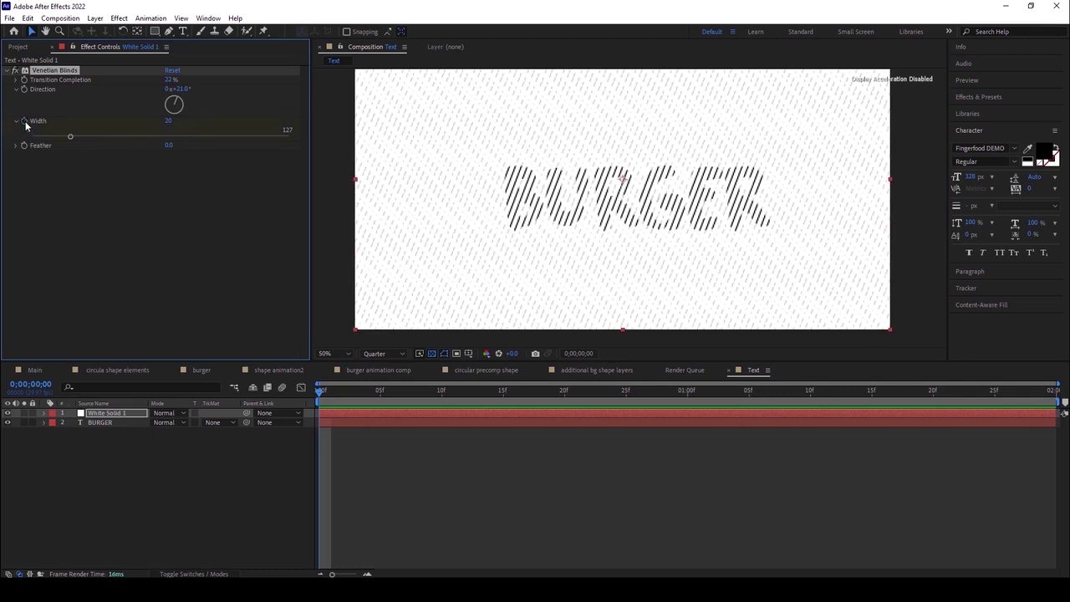
{"action": "left_click_drag", "start_coordinate": [327, 395], "coordinate": [443, 389]}
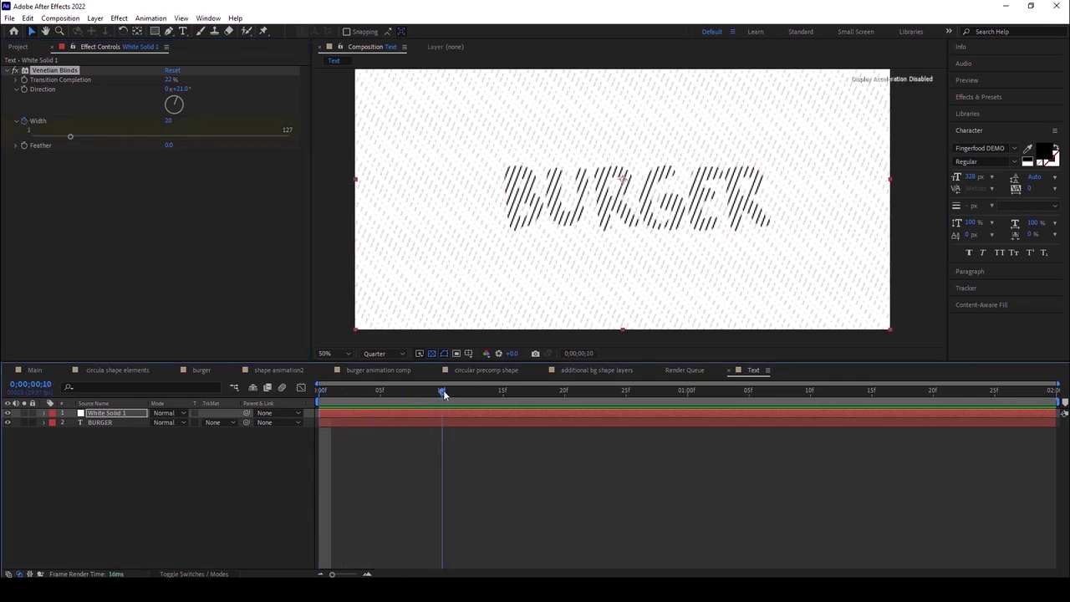
{"action": "left_click", "coordinate": [45, 414]}
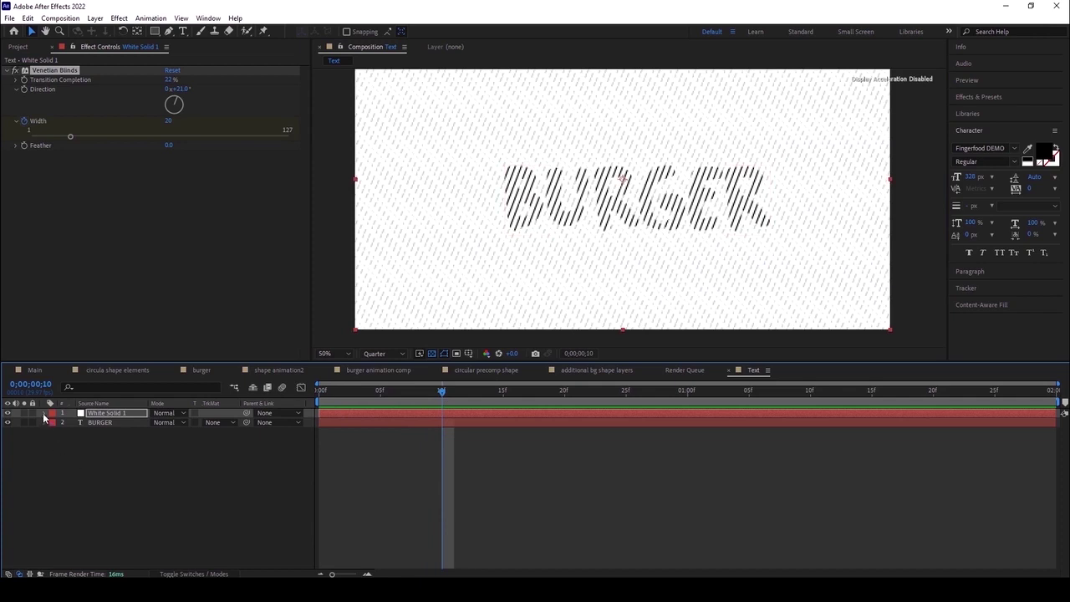
{"action": "left_click", "coordinate": [53, 422]}
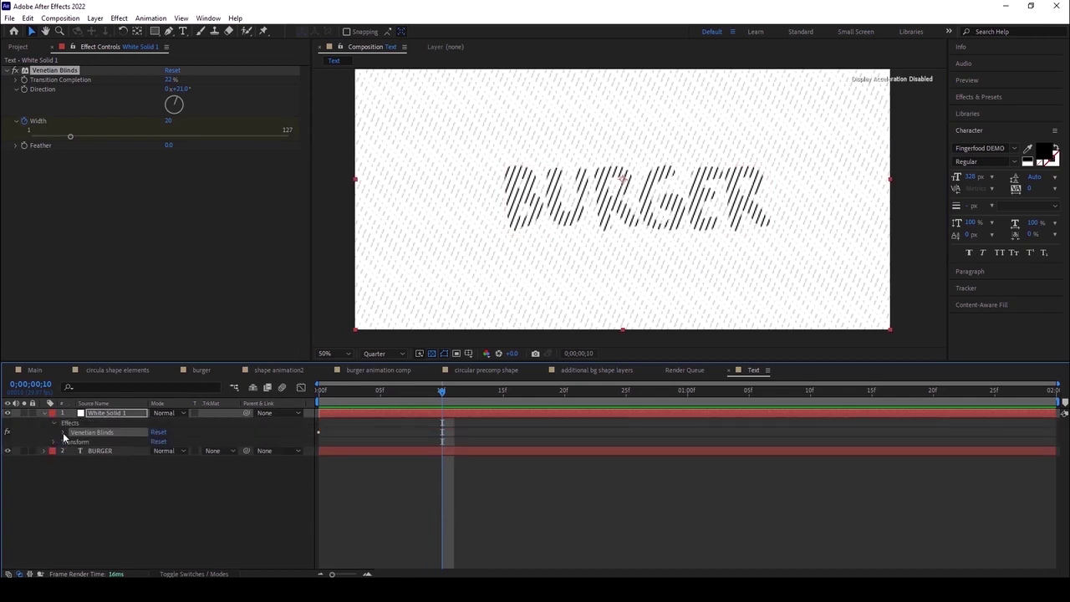
{"action": "left_click", "coordinate": [63, 433]}
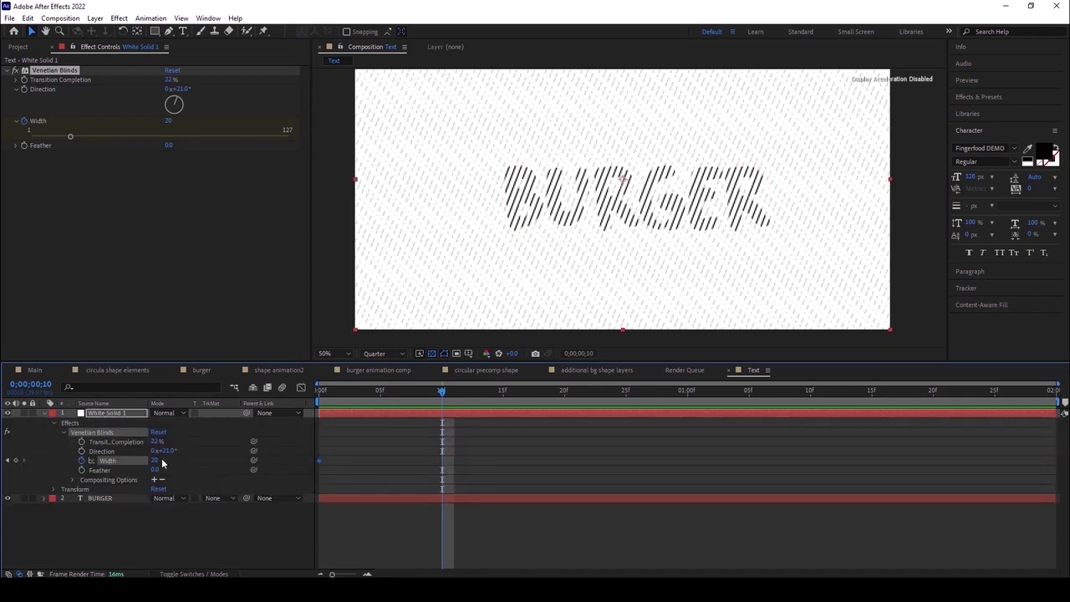
{"action": "left_click_drag", "start_coordinate": [155, 460], "coordinate": [168, 461]}
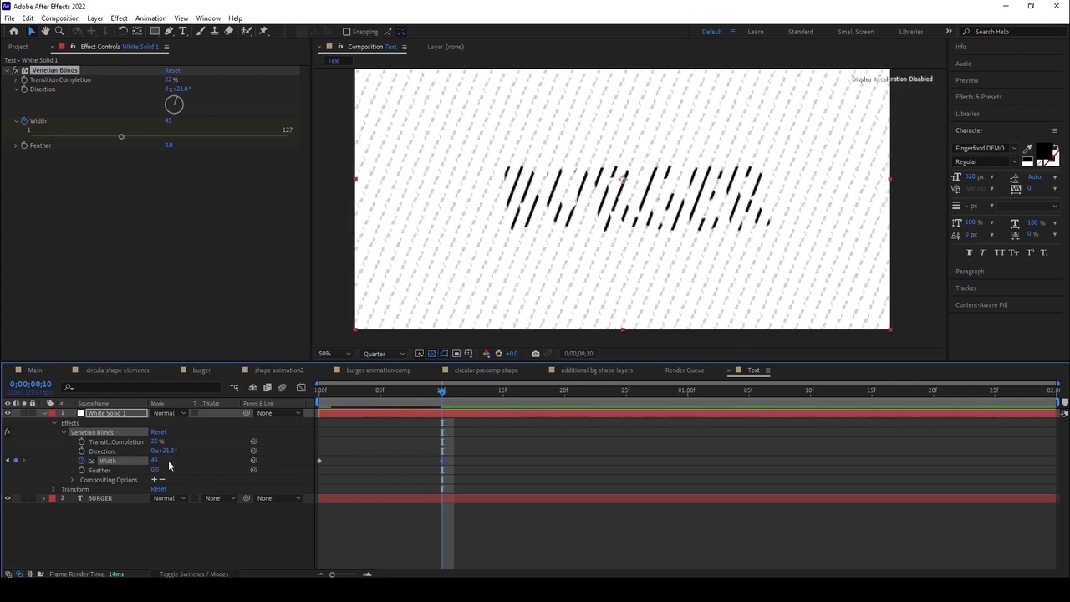
Add a Width keyframe of 20 at frame 20 and apply Easy Ease to all the Width keyframes.
{"action": "key", "text": "shift+Page_Down"}
{"action": "left_click", "coordinate": [107, 461]}
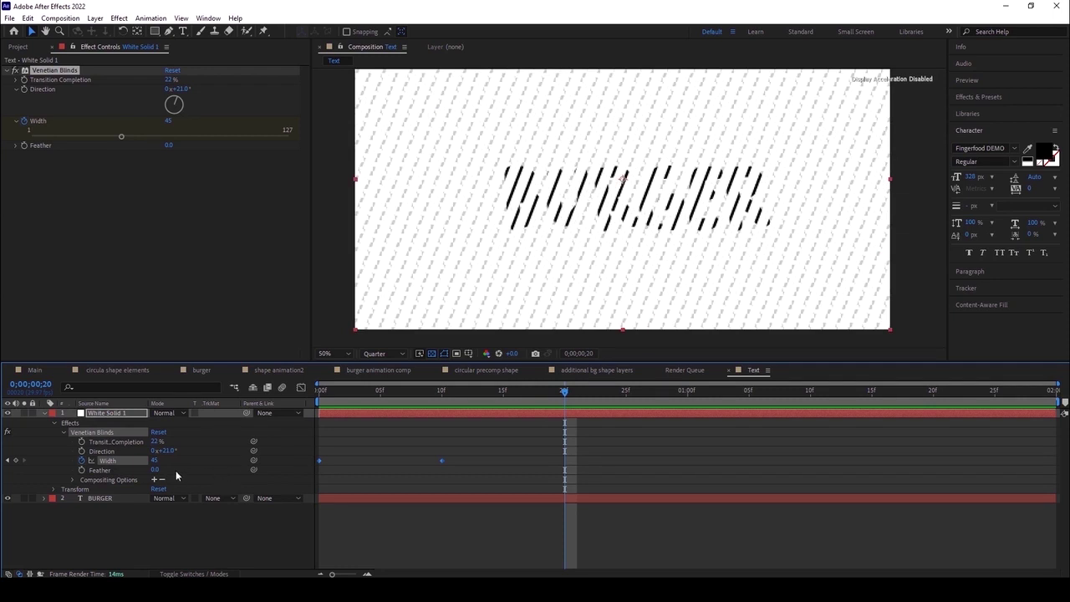
{"action": "left_click", "coordinate": [155, 460]}
{"action": "key", "text": "Return"}
{"action": "left_click_drag", "start_coordinate": [298, 445], "coordinate": [637, 483]}
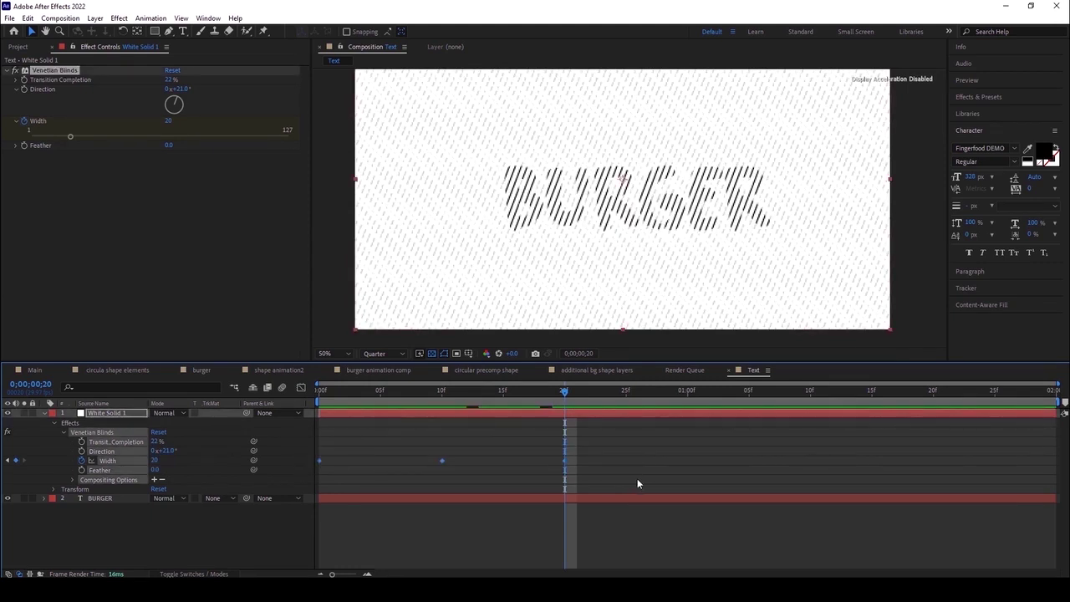
{"action": "key", "text": "F9"}
Add the expression loopOut(type = "cycle", numKeyframes = 0) to Width, check the loop along the timeline, and return to the first frame.
{"action": "left_click", "coordinate": [81, 461], "text": "alt"}
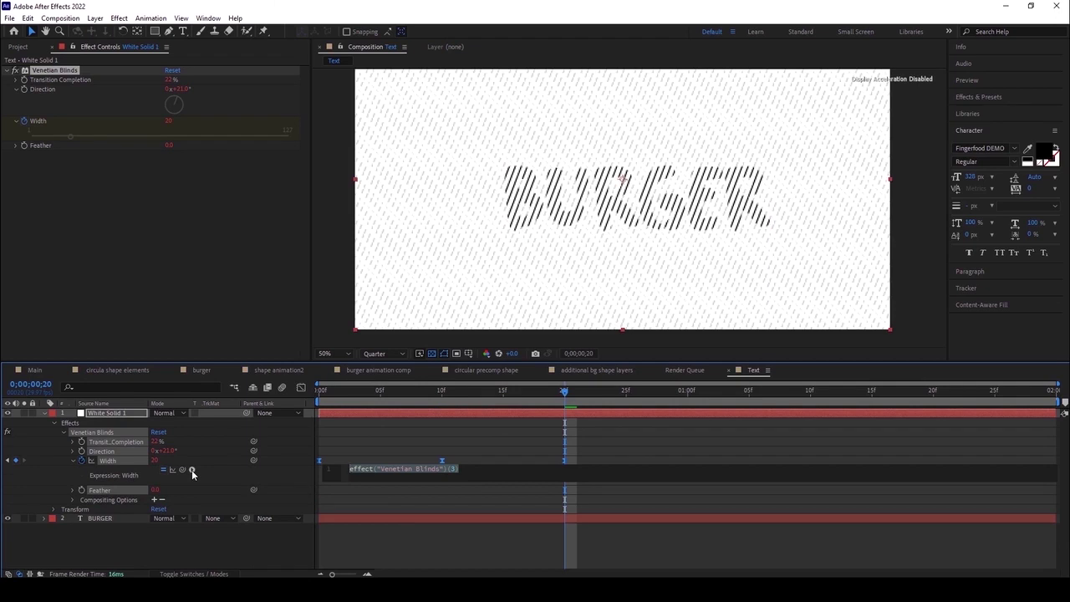
{"action": "left_click", "coordinate": [191, 469]}
{"action": "mouse_move", "coordinate": [235, 401]}
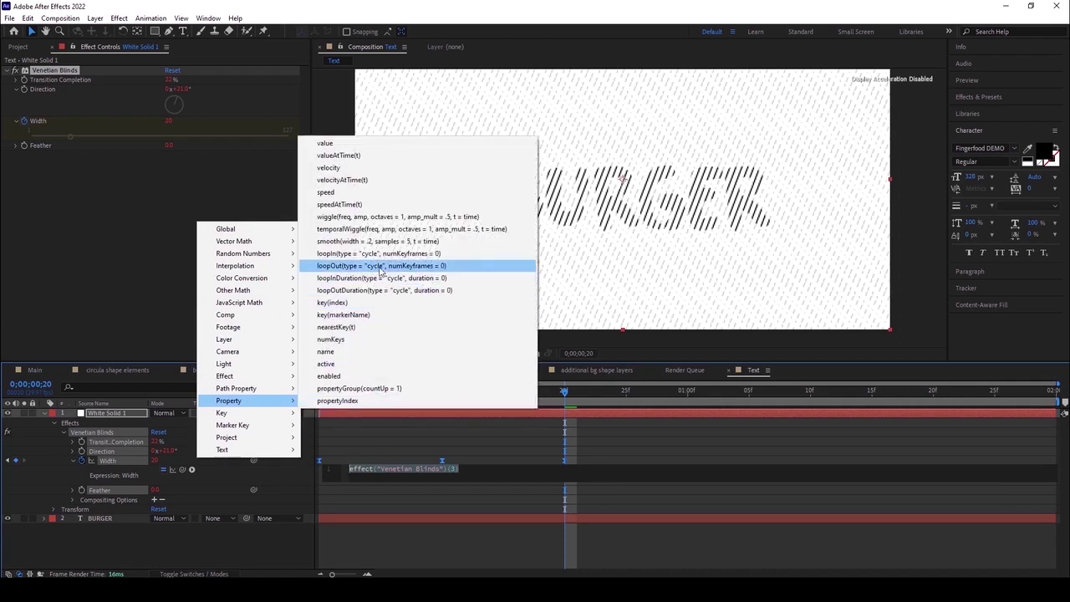
{"action": "left_click", "coordinate": [377, 266]}
{"action": "left_click", "coordinate": [392, 427]}
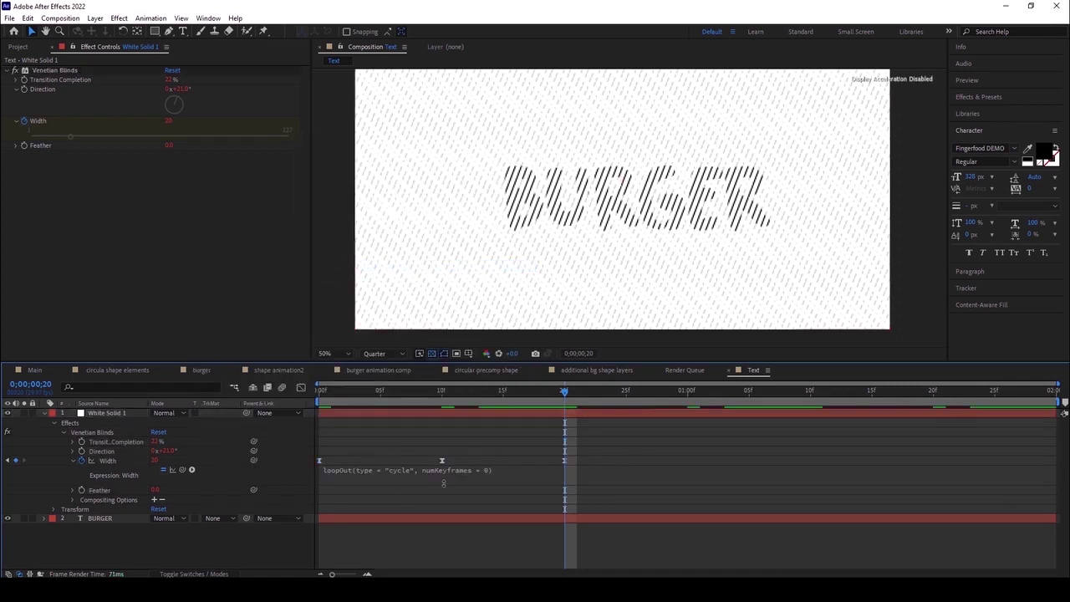
{"action": "left_click_drag", "start_coordinate": [558, 391], "coordinate": [637, 392]}
{"action": "left_click_drag", "start_coordinate": [699, 403], "coordinate": [799, 393]}
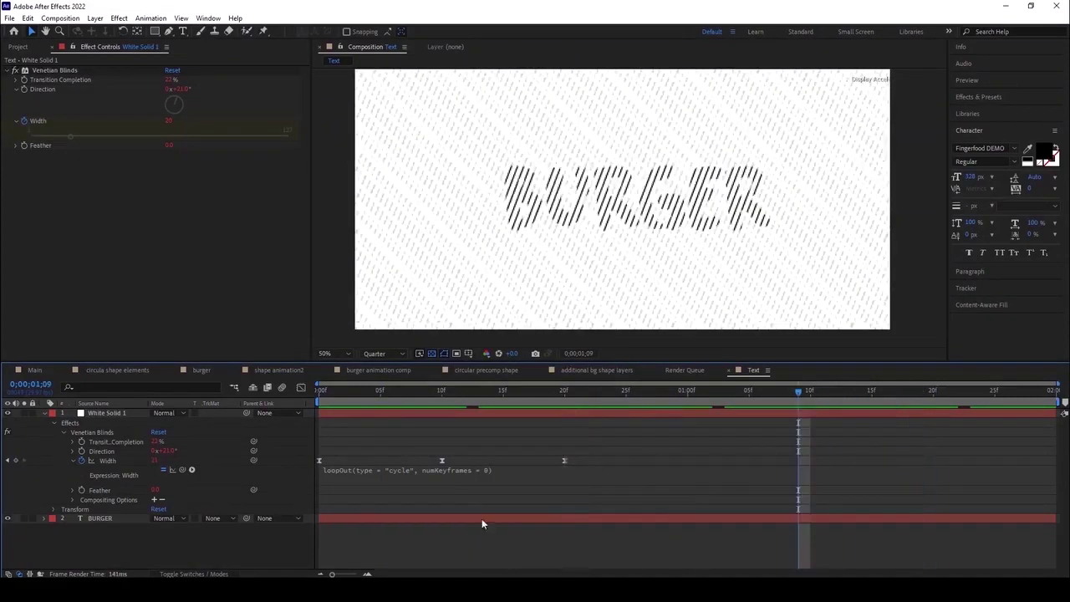
{"action": "key", "text": "Home"}
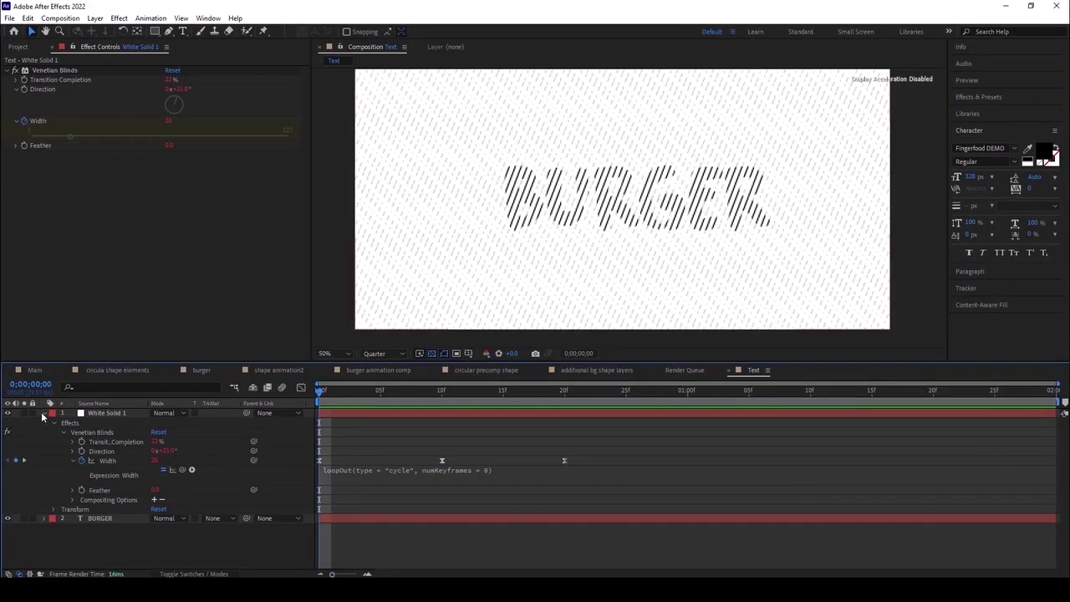
Hide the White Solid 1 layer and add a Scale animator to the BURGER text layer.
{"action": "left_click", "coordinate": [43, 413]}
{"action": "left_click", "coordinate": [7, 412]}
{"action": "scroll", "coordinate": [558, 227], "scroll_direction": "down", "scroll_amount": 1}
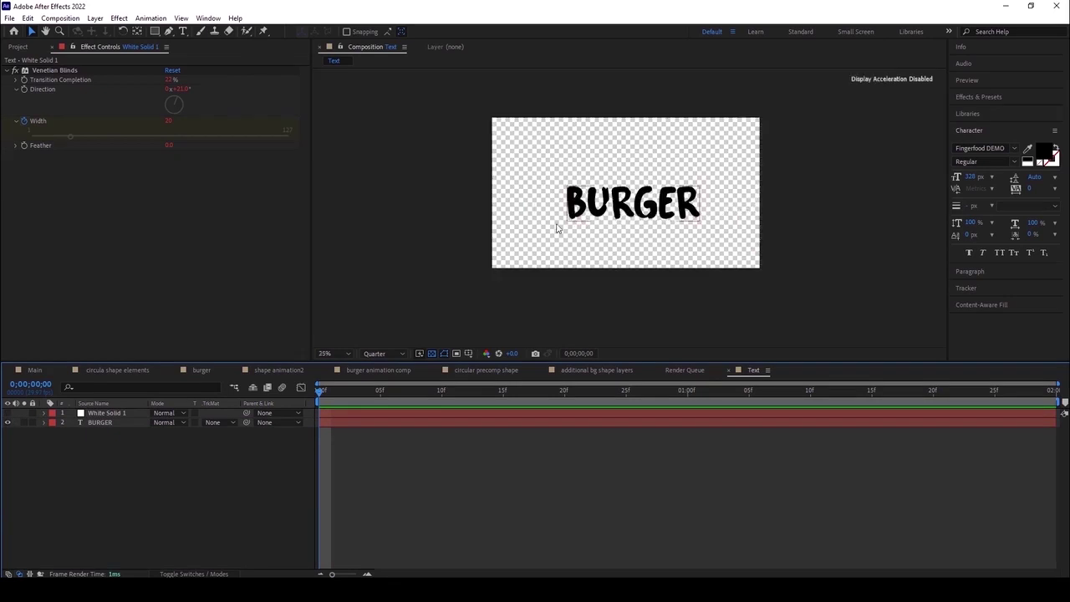
{"action": "left_click", "coordinate": [43, 422]}
{"action": "left_click", "coordinate": [54, 432]}
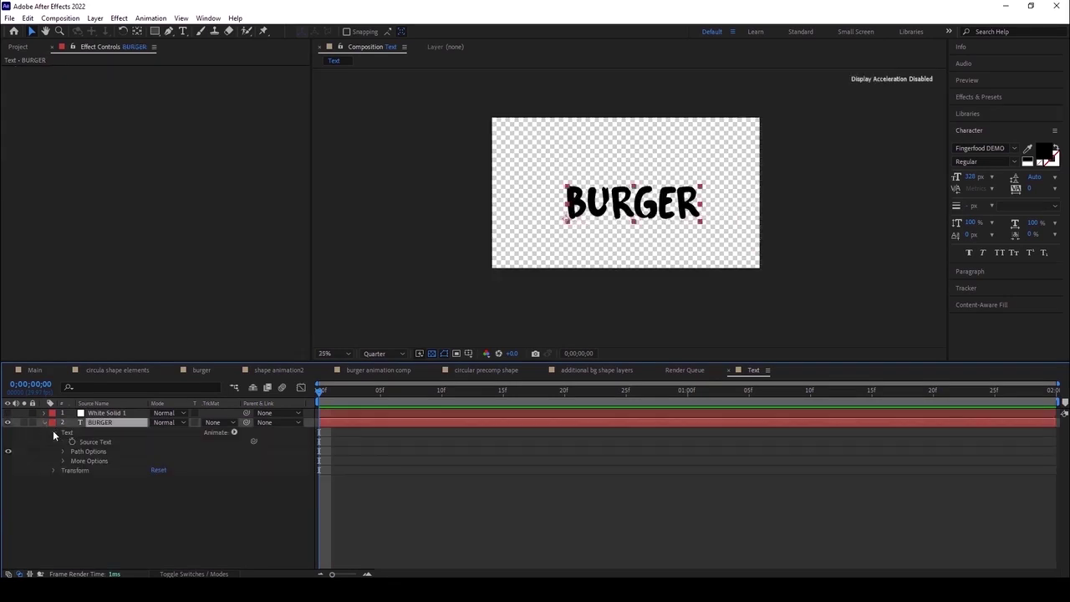
{"action": "scroll", "coordinate": [629, 214], "scroll_direction": "down", "scroll_amount": 1}
{"action": "scroll", "coordinate": [628, 209], "scroll_direction": "up", "scroll_amount": 2}
{"action": "scroll", "coordinate": [549, 182], "scroll_direction": "down", "scroll_amount": 1}
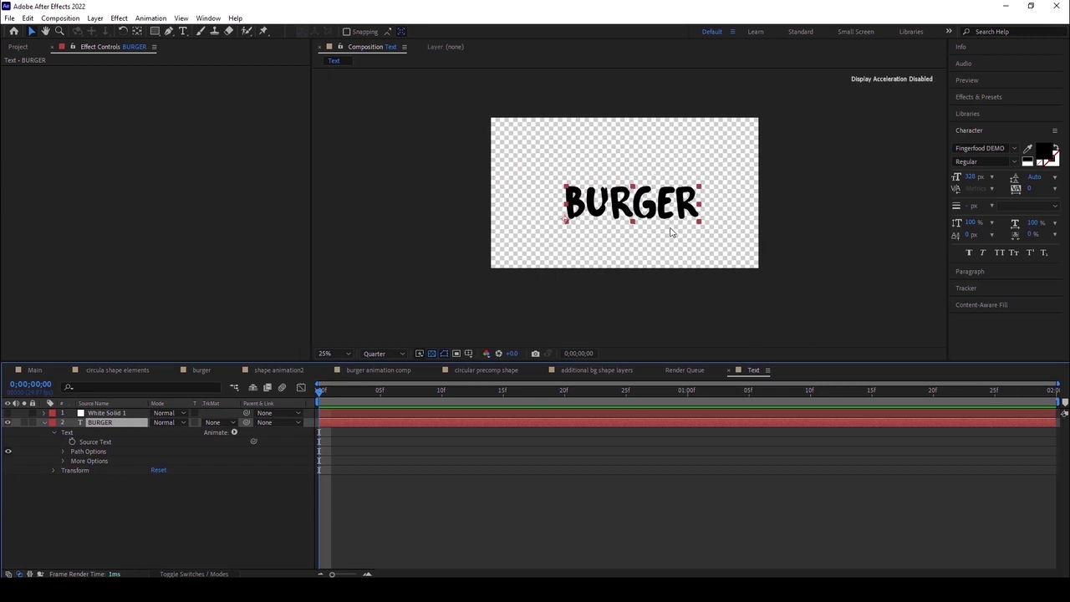
{"action": "left_click", "coordinate": [234, 431]}
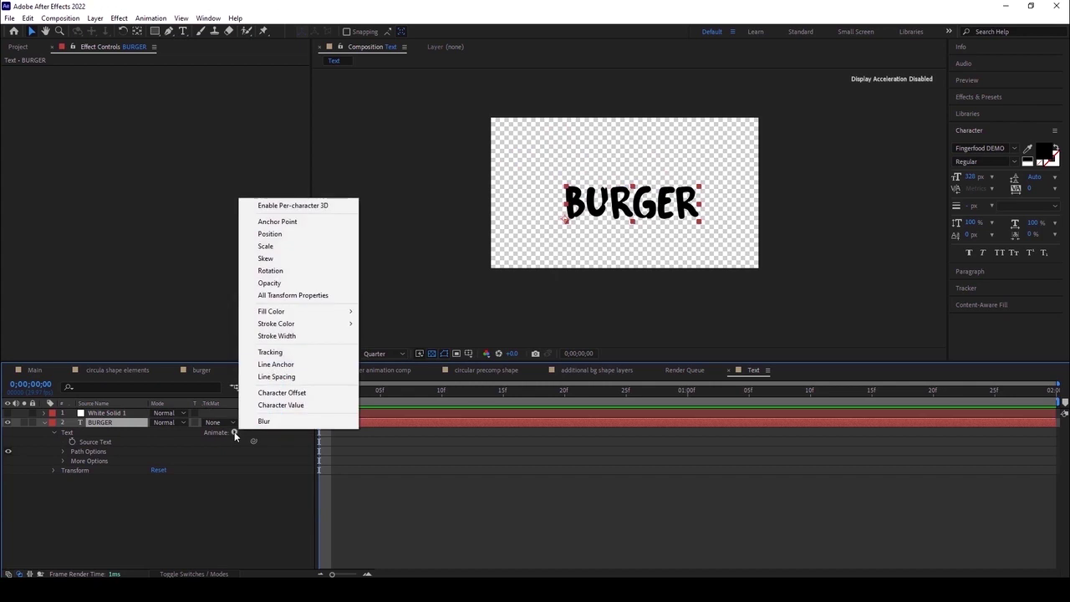
{"action": "left_click", "coordinate": [277, 249]}
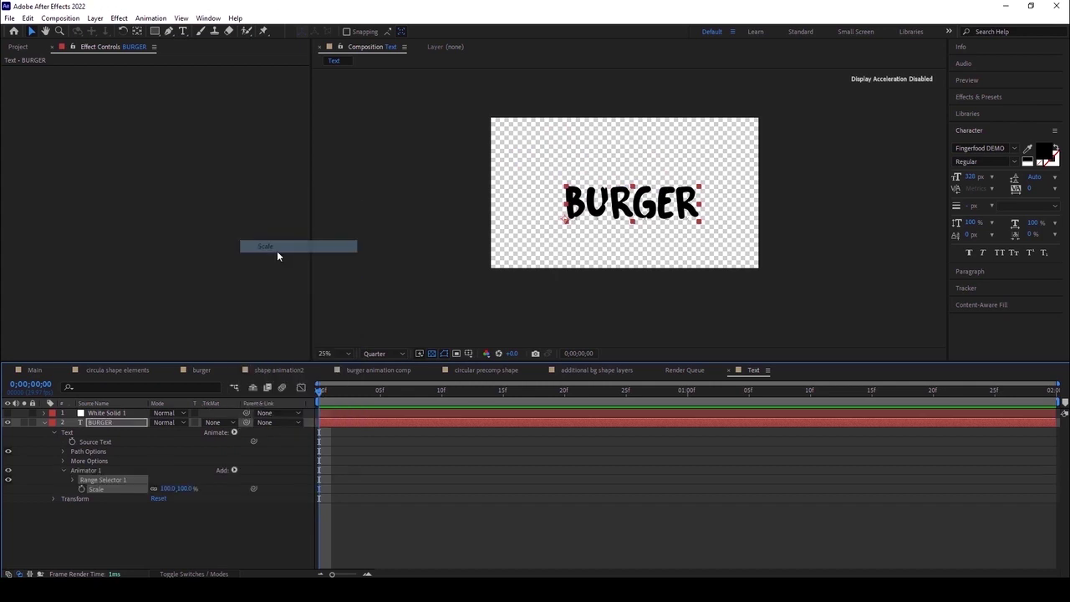
Keyframe the text animator's Scale at 100% on the first frame and at 140% on frame 10.
{"action": "left_click", "coordinate": [81, 489]}
{"action": "left_click_drag", "start_coordinate": [321, 391], "coordinate": [439, 392]}
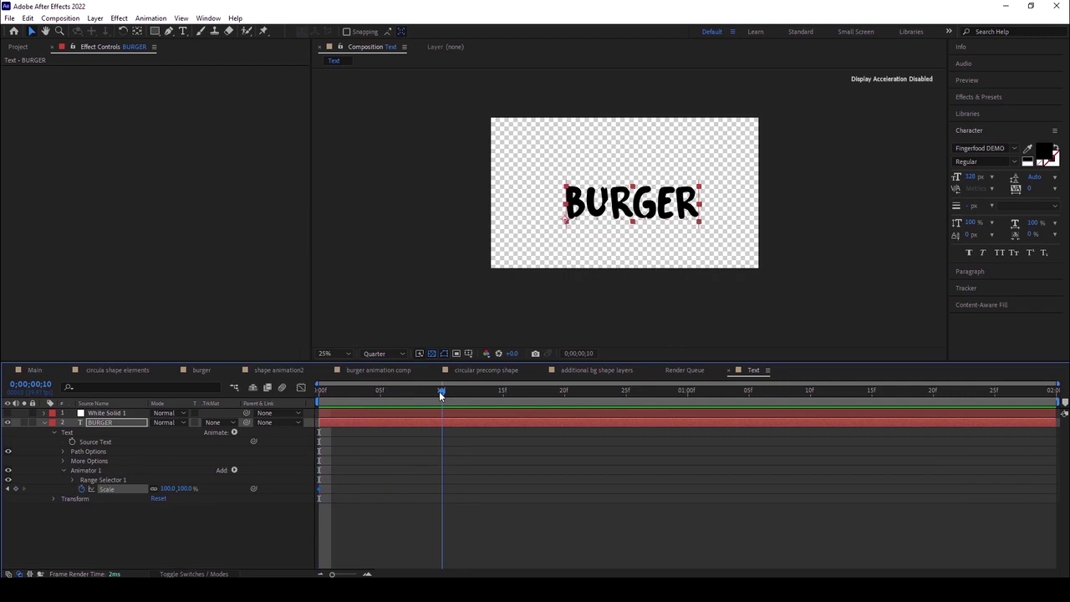
{"action": "left_click", "coordinate": [169, 488]}
{"action": "type", "text": "140"}
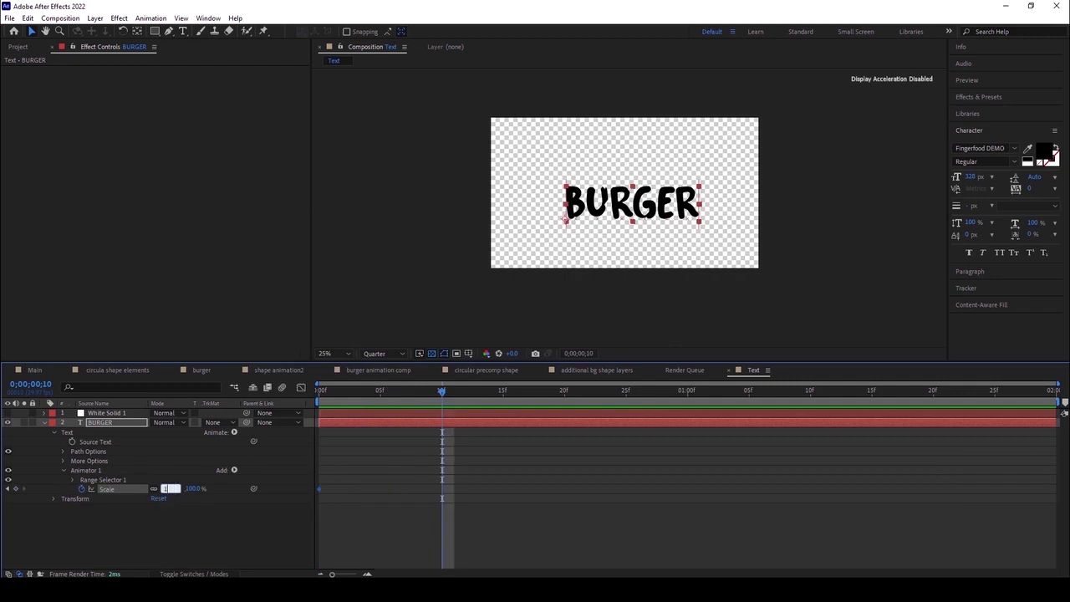
{"action": "left_click", "coordinate": [361, 456]}
Add a Scale keyframe of 100% at frame 20 and apply Easy Ease to all the Scale keyframes.
{"action": "left_click_drag", "start_coordinate": [444, 396], "coordinate": [564, 390]}
{"action": "left_click", "coordinate": [169, 488]}
{"action": "key", "text": "BackSpace"}
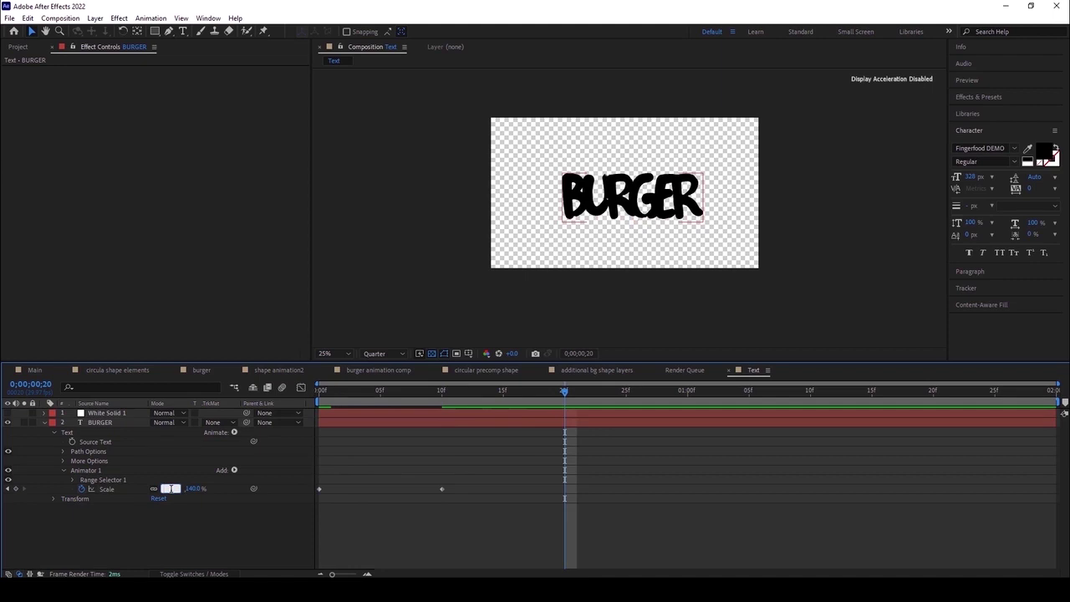
{"action": "type", "text": "100"}
{"action": "key", "text": "Return"}
{"action": "key", "text": "Page_Up"}
{"action": "left_click_drag", "start_coordinate": [591, 506], "coordinate": [298, 478]}
{"action": "key", "text": "F9"}
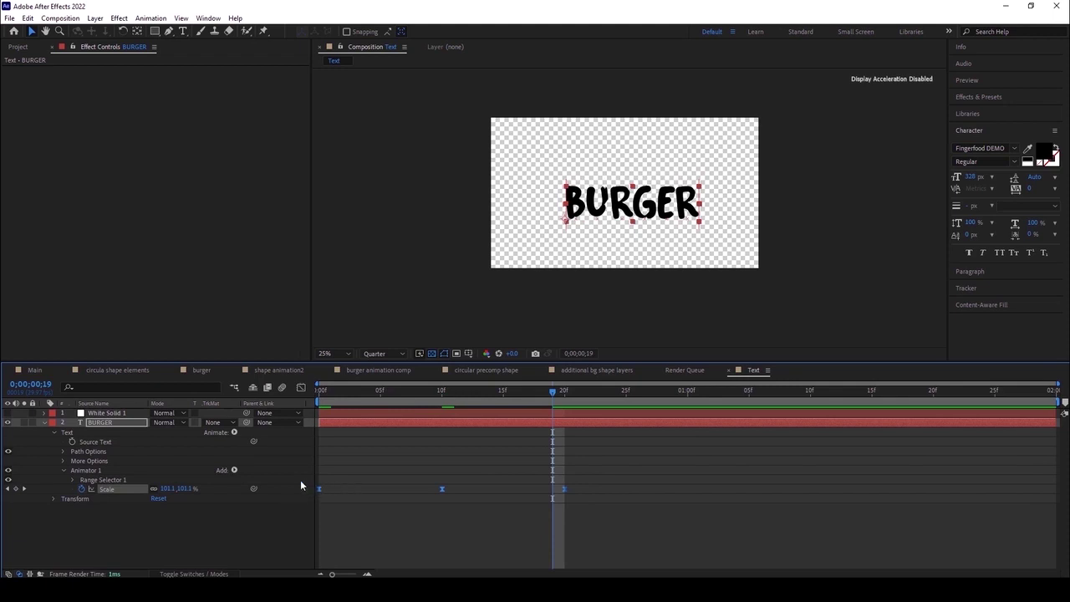
Add the expression loopOut(type = "cycle", numKeyframes = 0) to the text animator's Scale and play the loop.
{"action": "left_click", "coordinate": [82, 493], "text": "alt"}
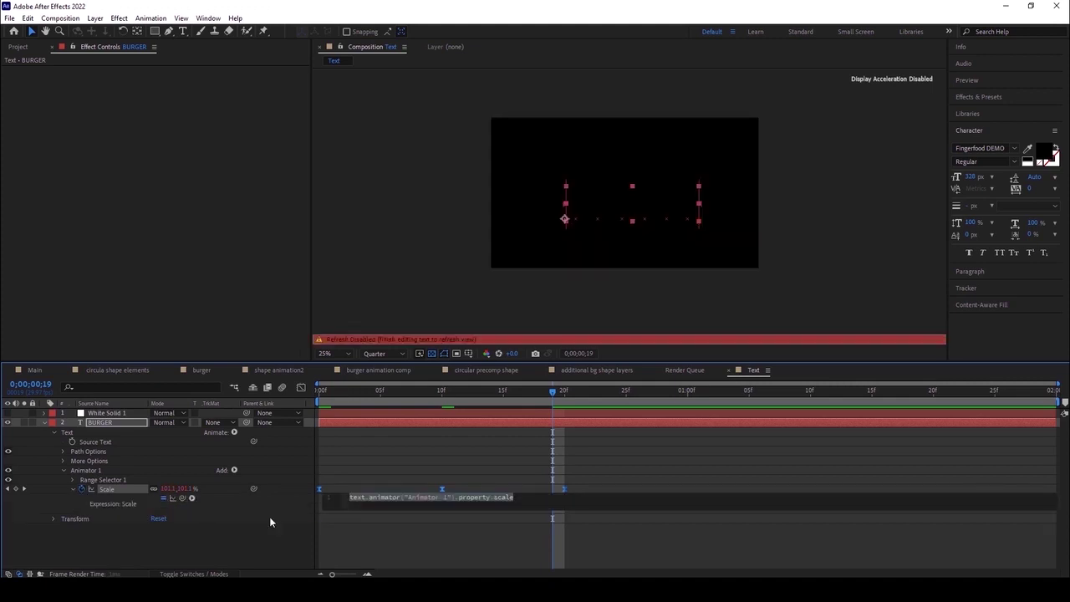
{"action": "left_click", "coordinate": [192, 499]}
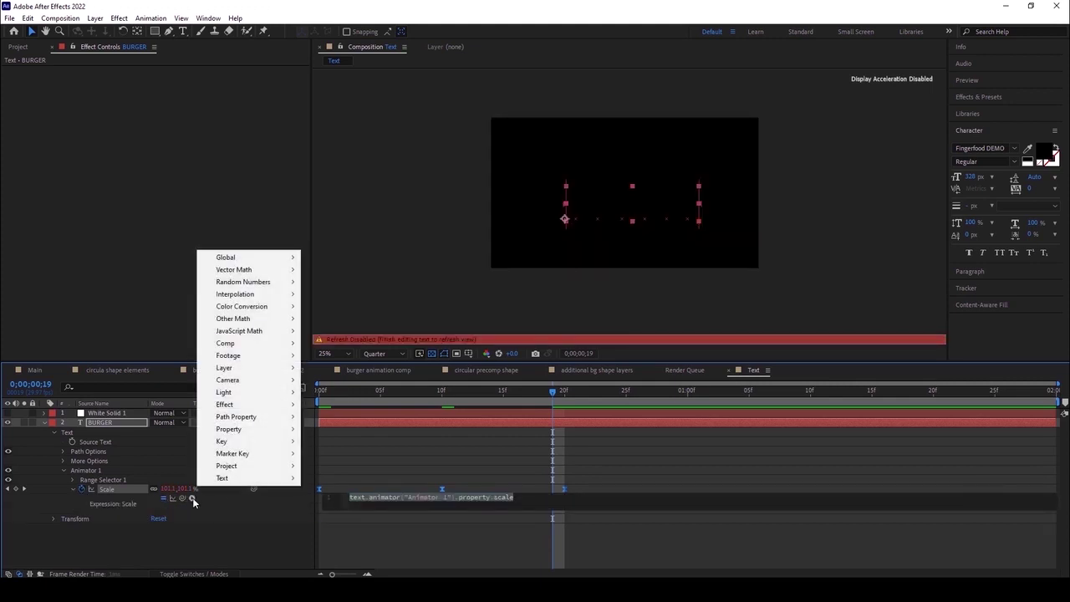
{"action": "mouse_move", "coordinate": [250, 429]}
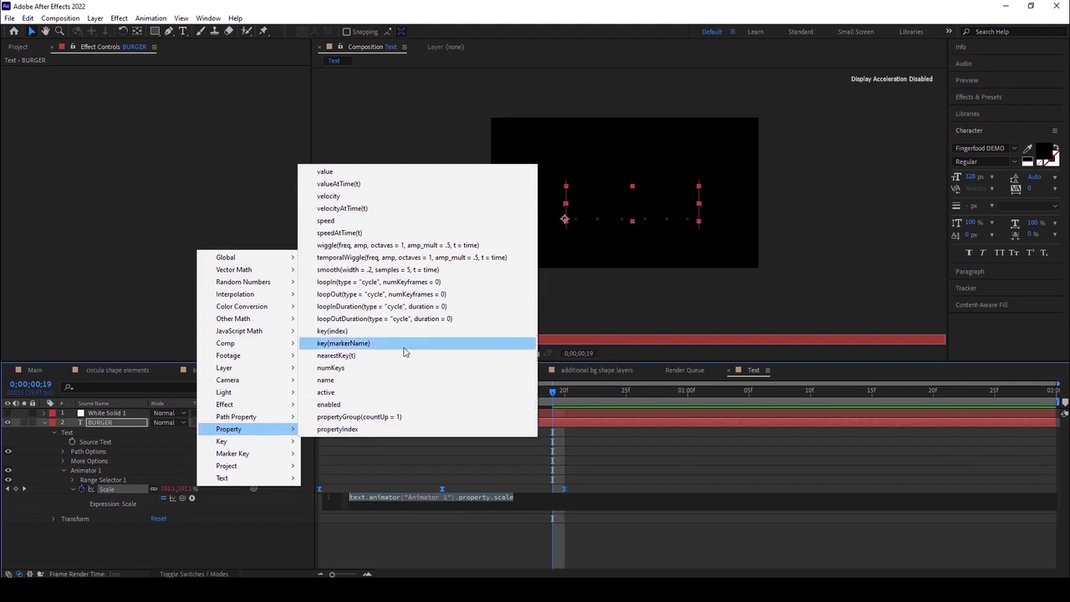
{"action": "left_click", "coordinate": [393, 295]}
{"action": "left_click", "coordinate": [372, 447]}
{"action": "key", "text": "space"}
{"action": "left_click", "coordinate": [43, 422]}
Show the White Solid 1 layer again and set it as the Alpha Matte of the BURGER layer.
{"action": "left_click", "coordinate": [86, 413]}
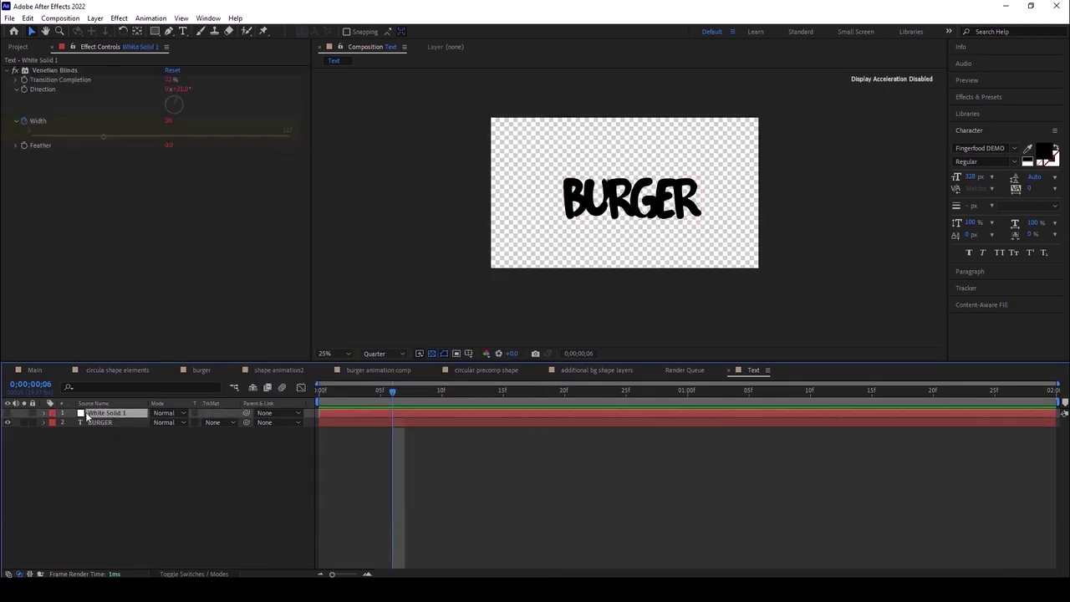
{"action": "left_click", "coordinate": [7, 413]}
{"action": "scroll", "coordinate": [560, 239], "scroll_direction": "down", "scroll_amount": 1}
{"action": "scroll", "coordinate": [585, 242], "scroll_direction": "up", "scroll_amount": 2}
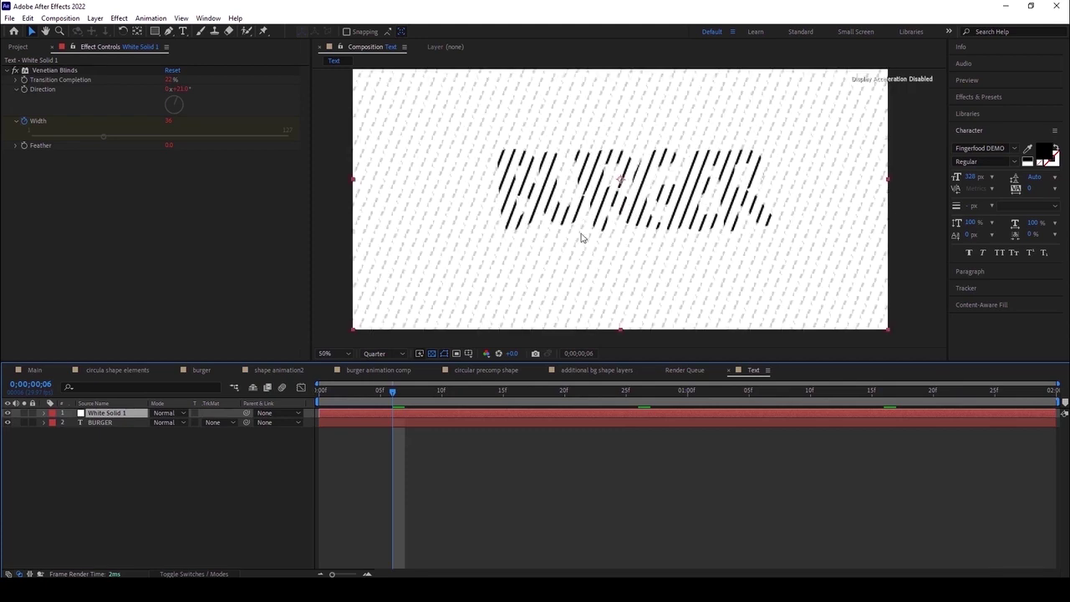
{"action": "scroll", "coordinate": [583, 236], "scroll_direction": "down", "scroll_amount": 1}
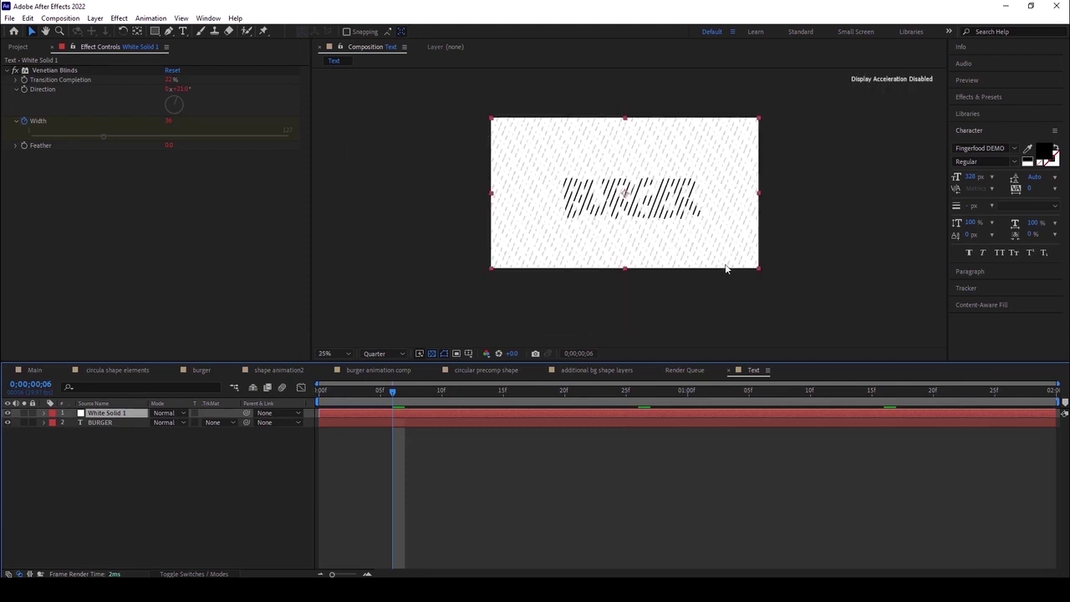
{"action": "key", "text": "period"}
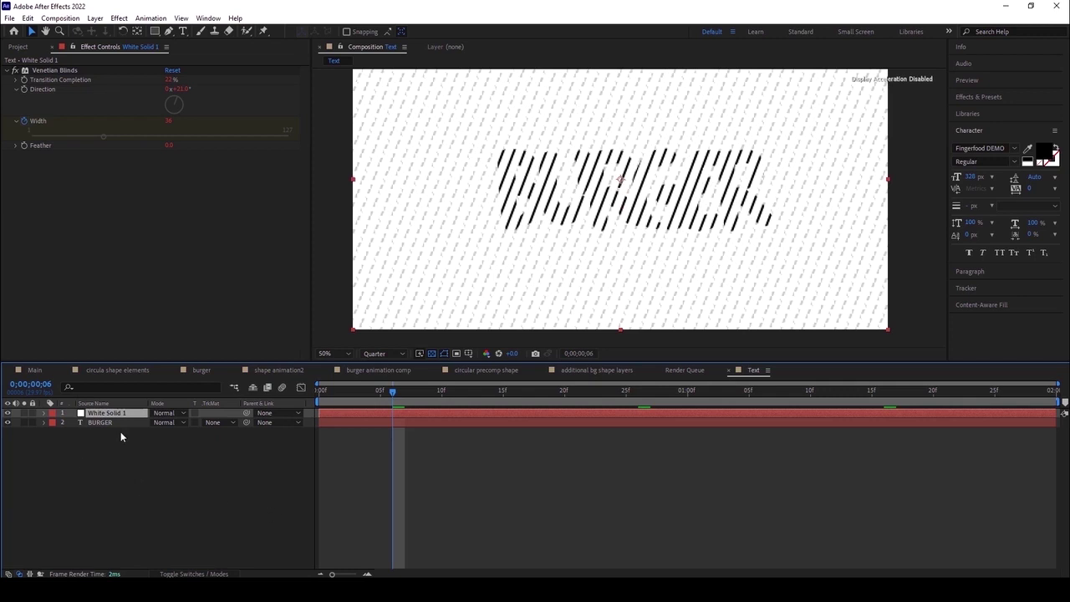
{"action": "left_click", "coordinate": [218, 424]}
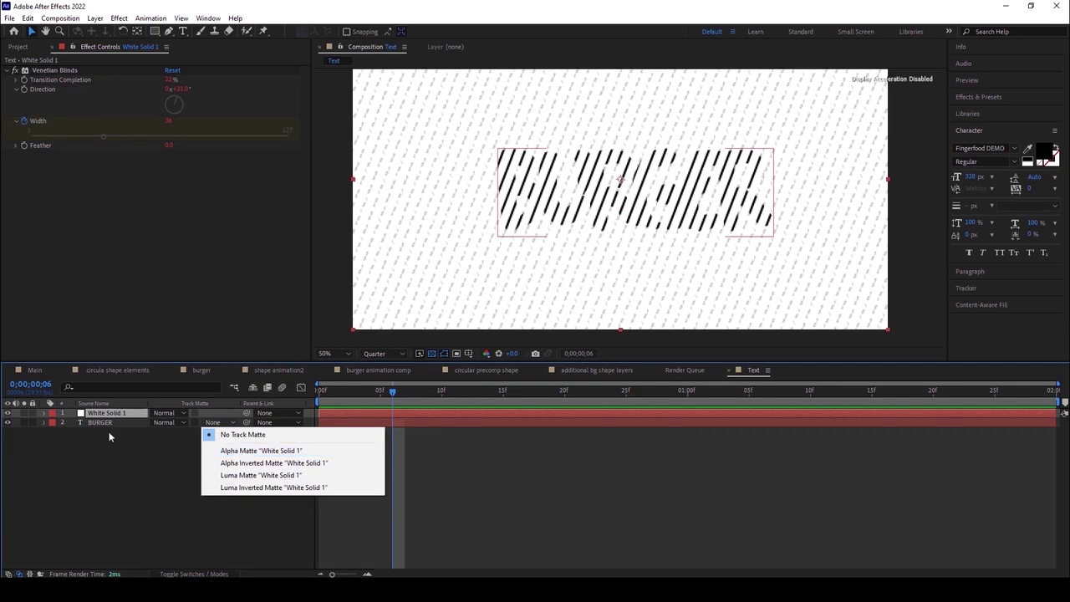
{"action": "left_click", "coordinate": [235, 452]}
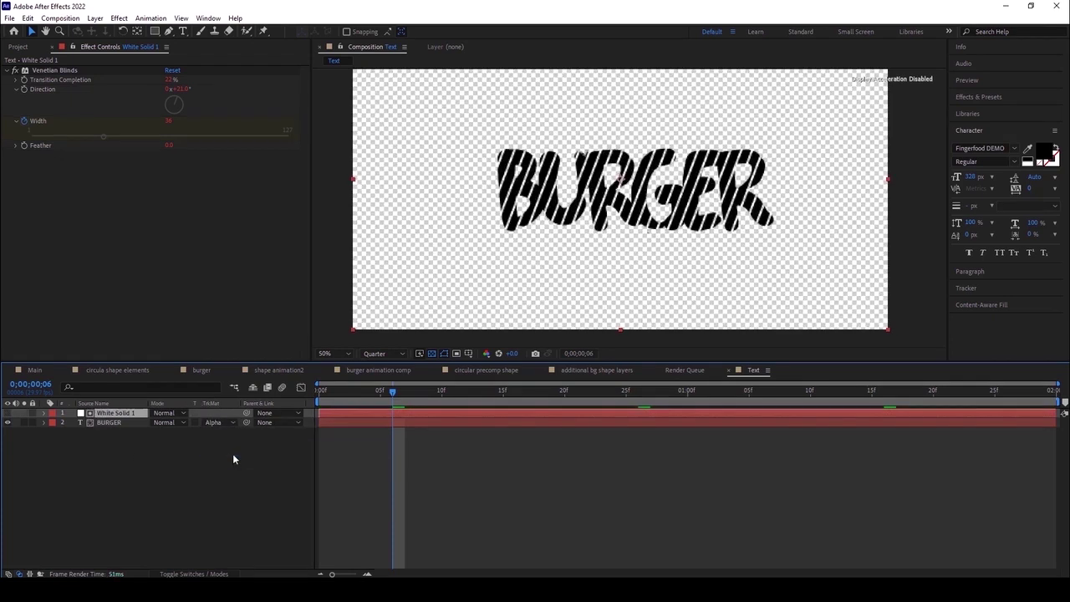
Check how the striped BURGER text animates along the first frames of the timeline.
{"action": "key", "text": "comma"}
{"action": "left_click_drag", "start_coordinate": [392, 395], "coordinate": [309, 400]}
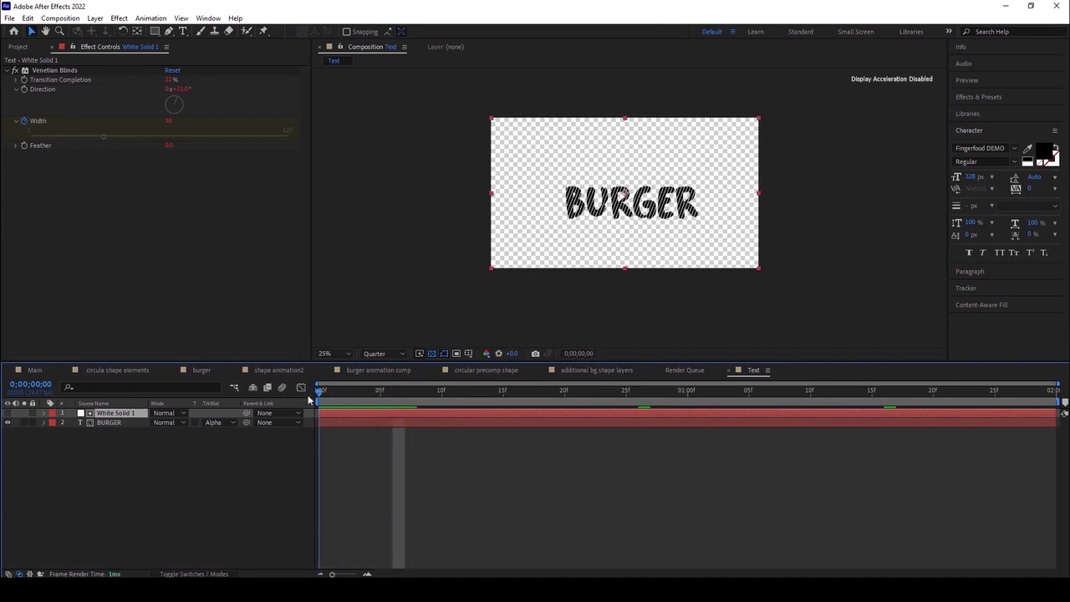
{"action": "key", "text": "period"}
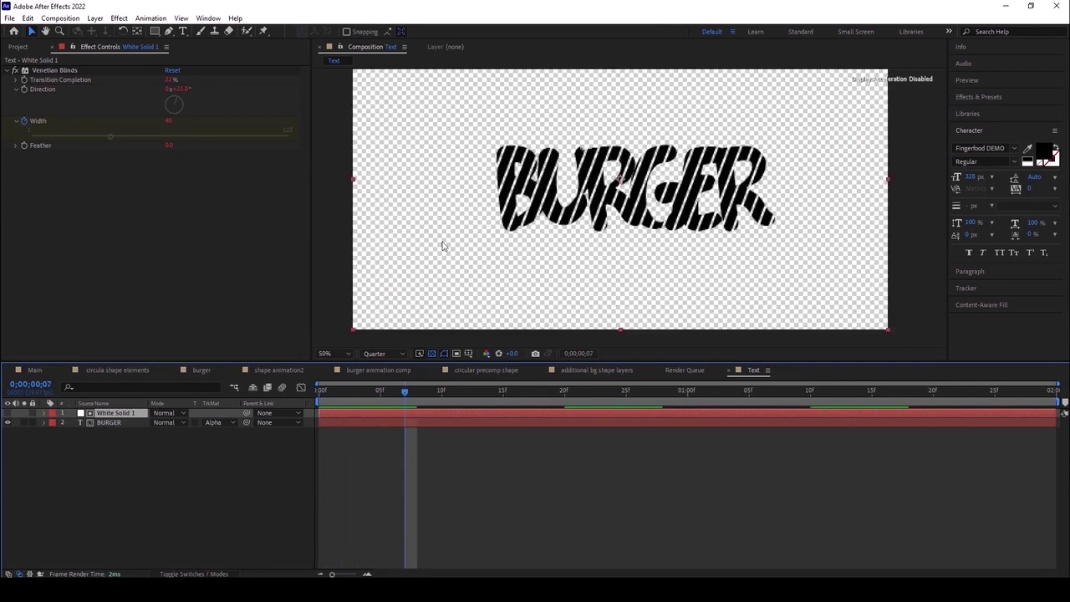
{"action": "left_click", "coordinate": [159, 462]}
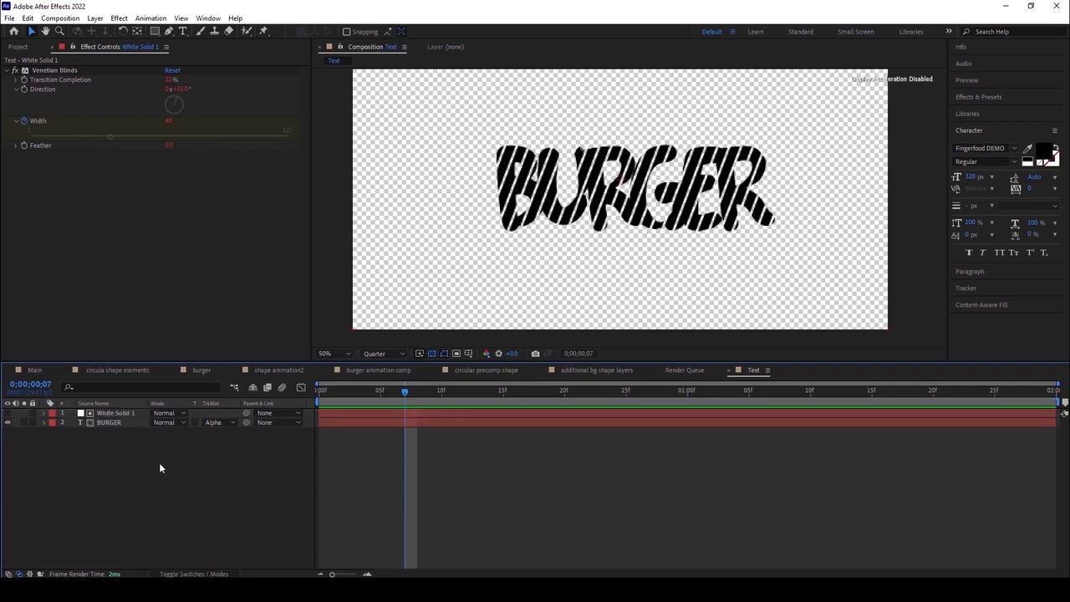
{"action": "left_click", "coordinate": [109, 424]}
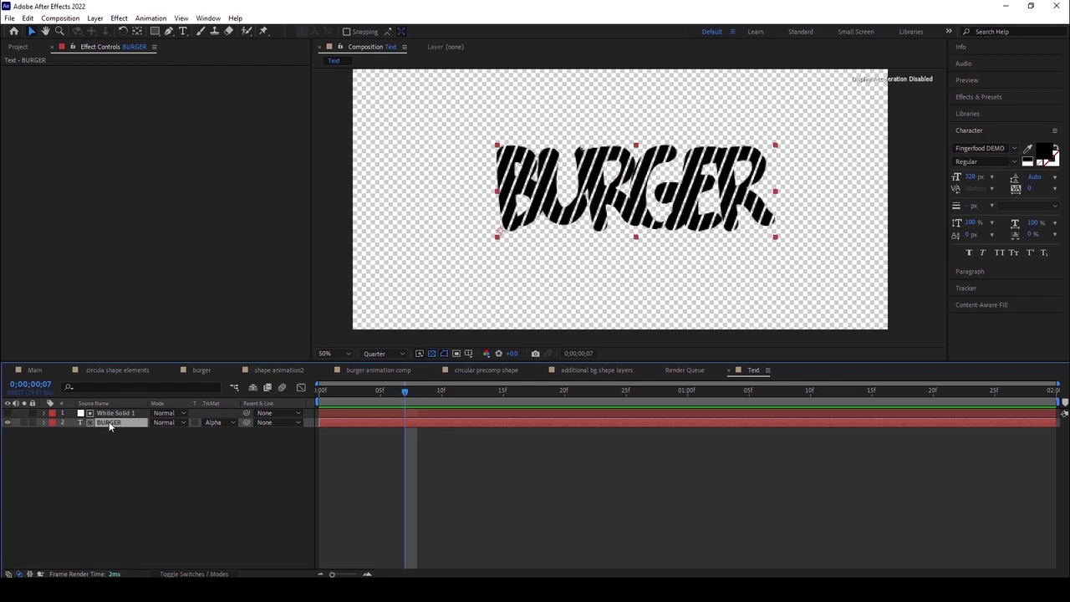
{"action": "left_click_drag", "start_coordinate": [320, 391], "coordinate": [335, 402]}
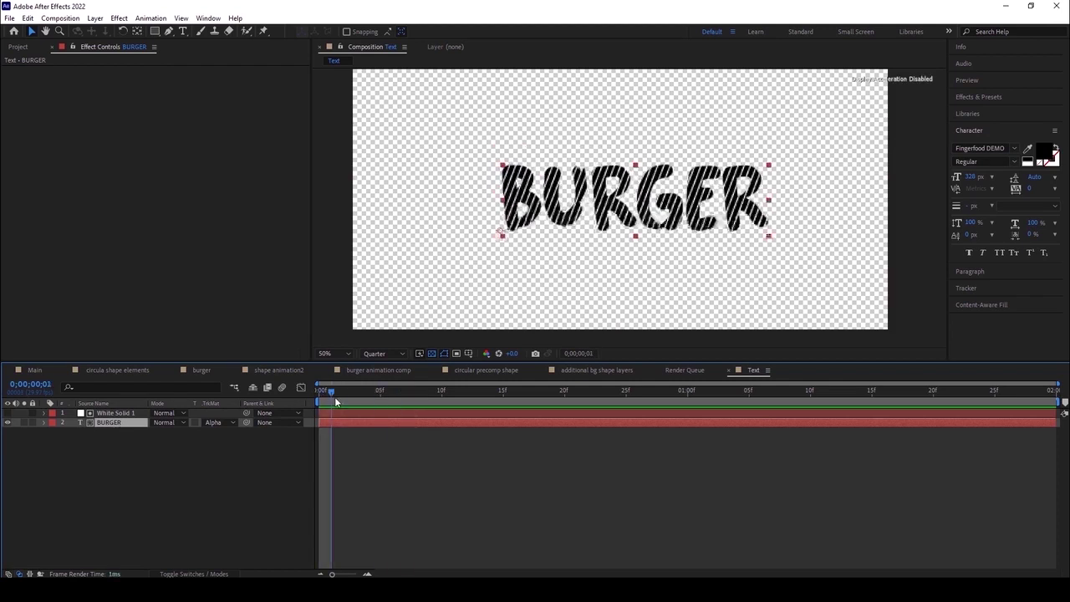
{"action": "left_click", "coordinate": [127, 414]}
{"action": "scroll", "coordinate": [640, 216], "scroll_direction": "up", "scroll_amount": 2}
{"action": "scroll", "coordinate": [641, 216], "scroll_direction": "down", "scroll_amount": 2}
Remove the BURGER layer's track matte and display only the White Solid 1 layer, soloed with BURGER hidden.
{"action": "left_click", "coordinate": [214, 422]}
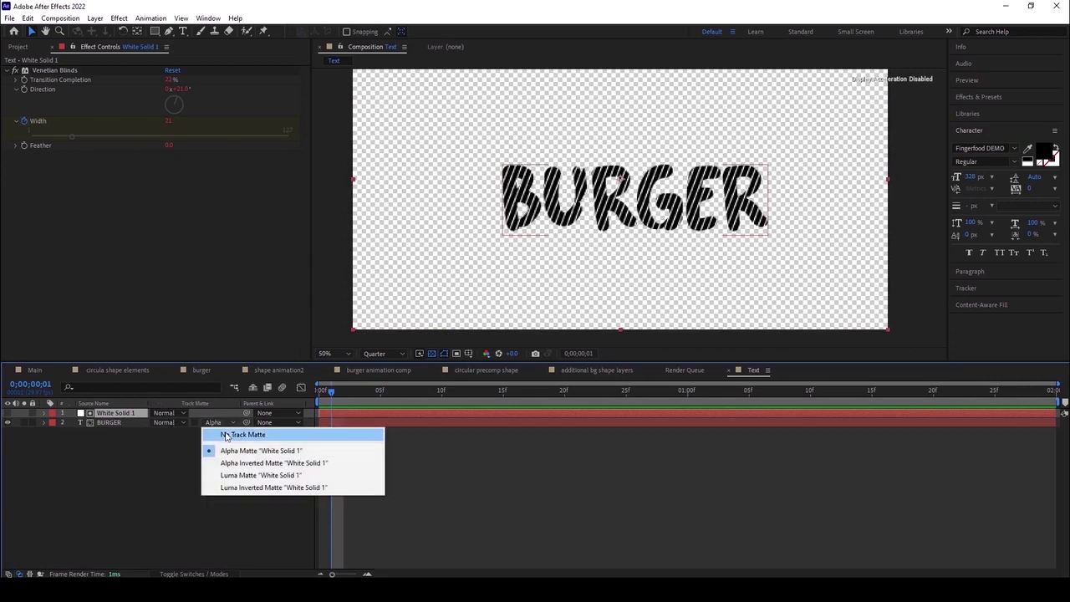
{"action": "left_click", "coordinate": [225, 434]}
{"action": "left_click", "coordinate": [7, 413]}
{"action": "key", "text": "comma"}
{"action": "key", "text": "comma"}
{"action": "key", "text": "comma"}
{"action": "left_click", "coordinate": [8, 423]}
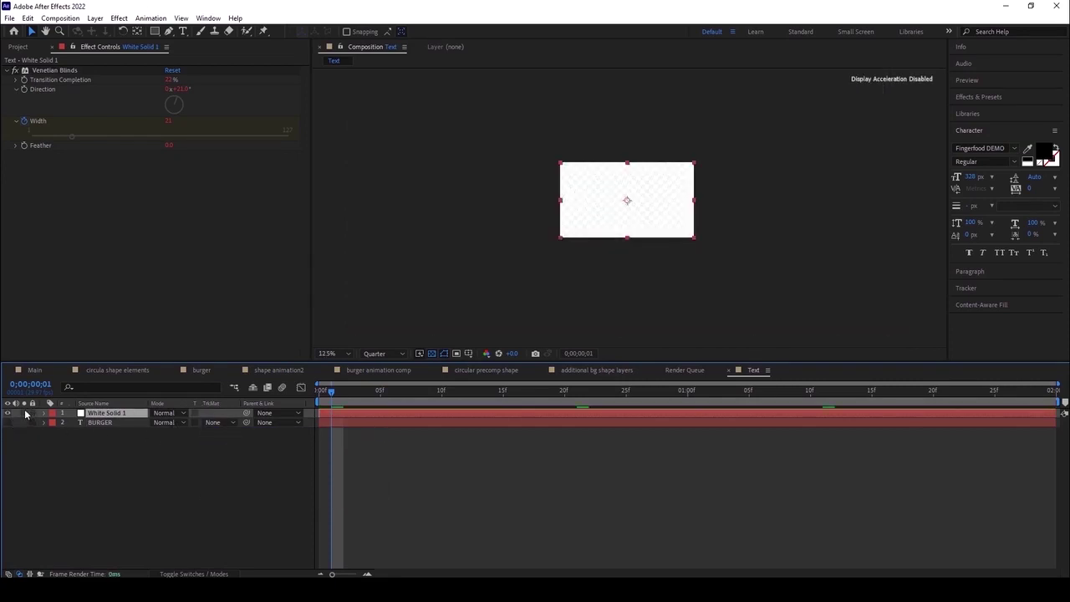
{"action": "scroll", "coordinate": [610, 239], "scroll_direction": "up", "scroll_amount": 2}
{"action": "scroll", "coordinate": [610, 234], "scroll_direction": "down", "scroll_amount": 1}
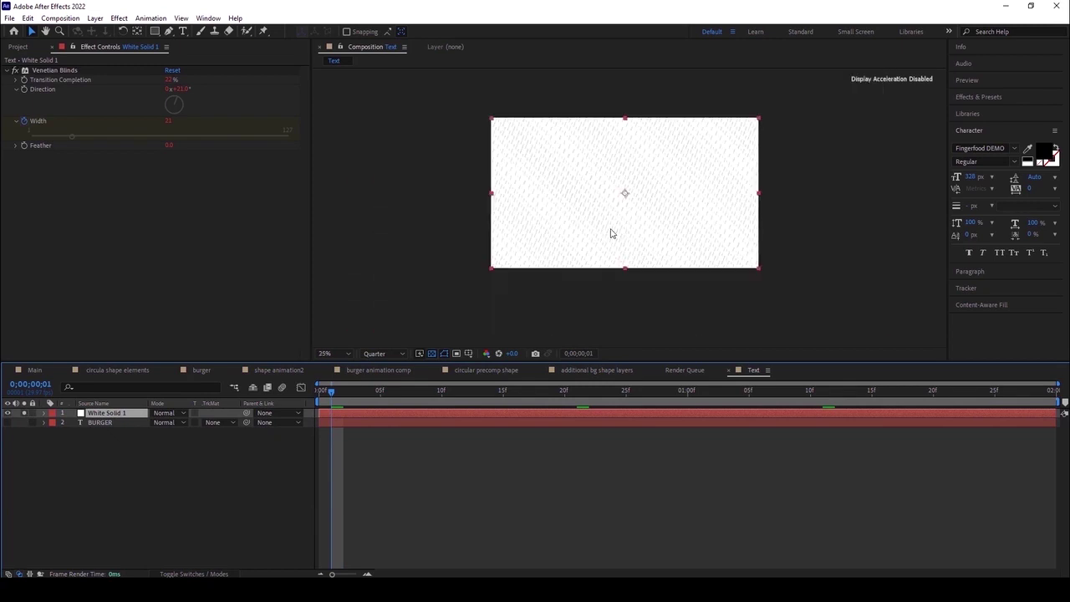
Apply the Wave Warp effect to White Solid 1 with a Wave Height of 6, and turn off the transparency grid.
{"action": "left_click", "coordinate": [983, 98]}
{"action": "left_click_drag", "start_coordinate": [989, 126], "coordinate": [106, 413]}
{"action": "left_click", "coordinate": [168, 174]}
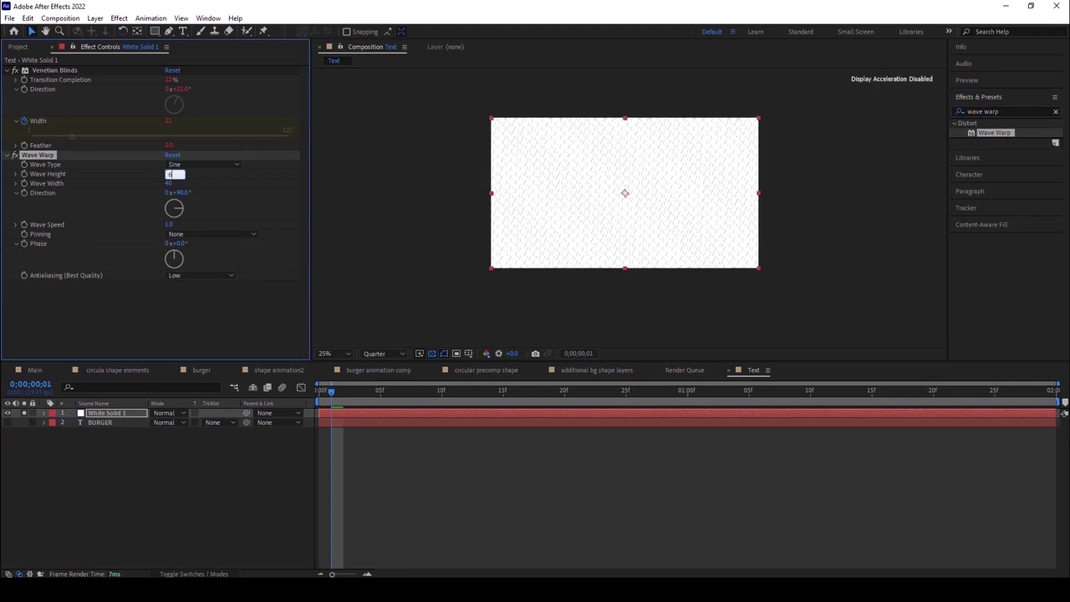
{"action": "type", "text": "6"}
{"action": "key", "text": "Return"}
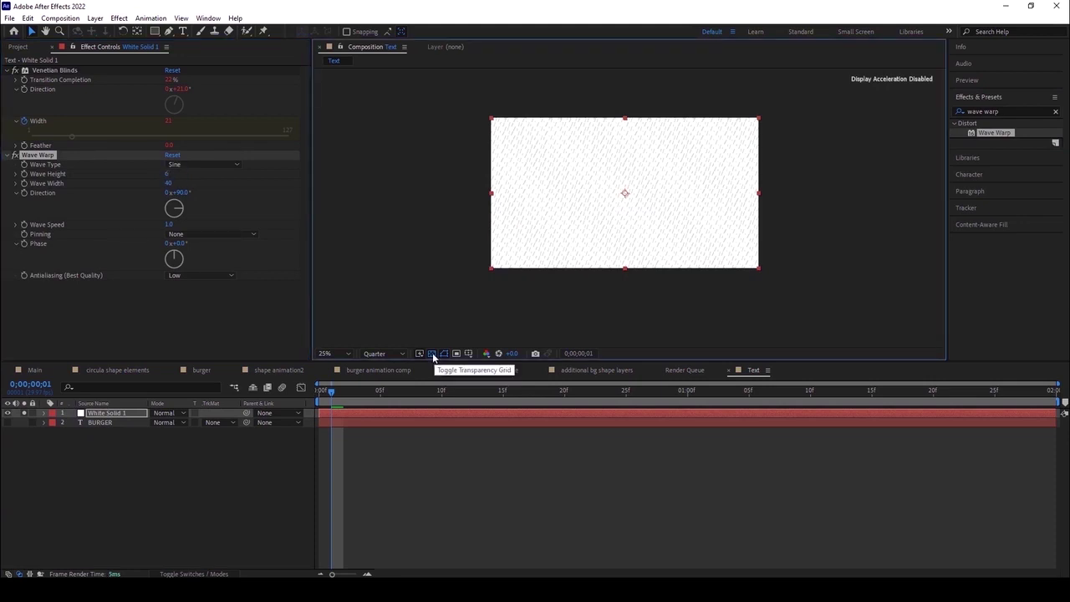
{"action": "left_click", "coordinate": [432, 354]}
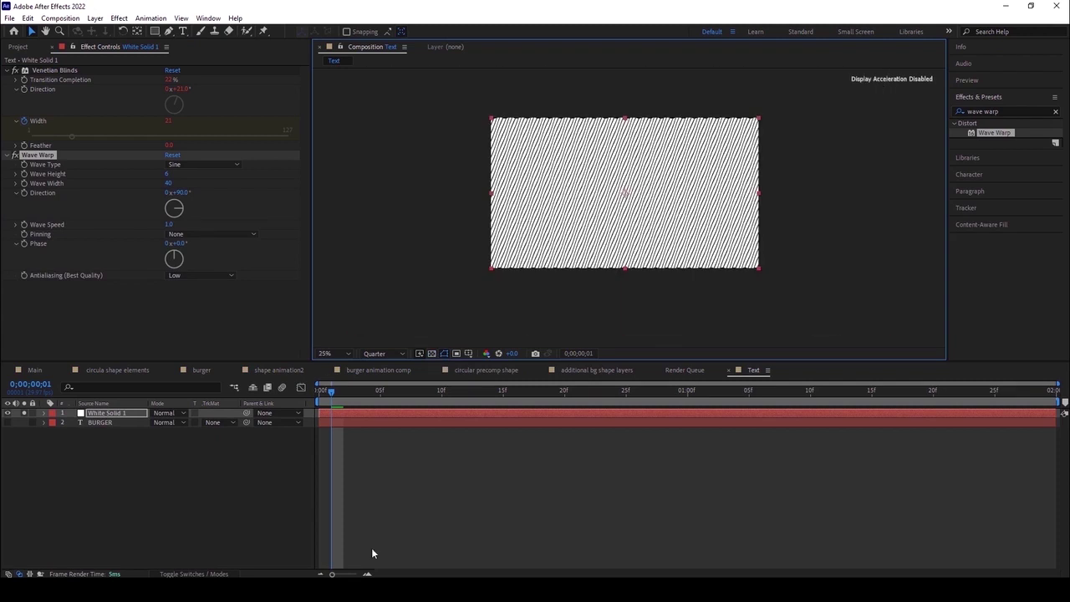
Set the Wave Warp's Wave Width to 50, Direction to 110° and Wave Speed to 3.
{"action": "left_click", "coordinate": [168, 185]}
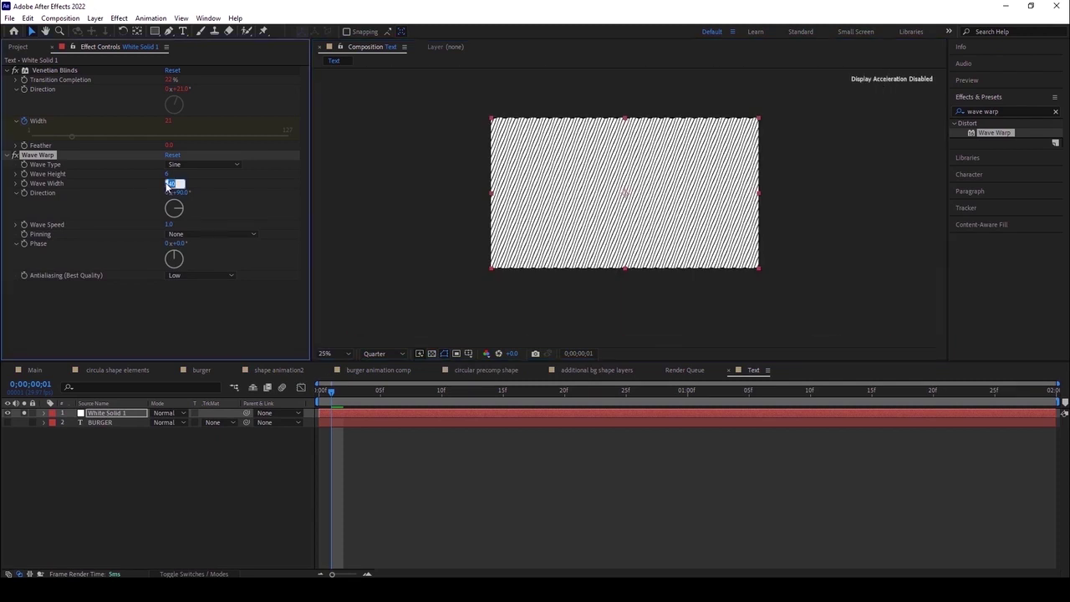
{"action": "type", "text": "50"}
{"action": "key", "text": "Return"}
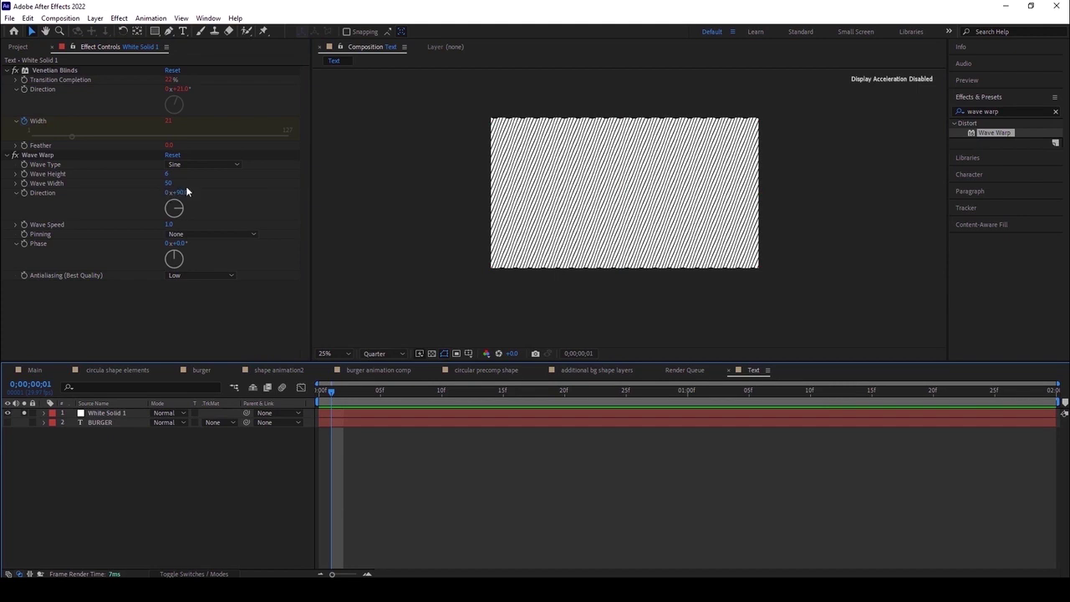
{"action": "left_click", "coordinate": [179, 193]}
{"action": "type", "text": "110"}
{"action": "key", "text": "Return"}
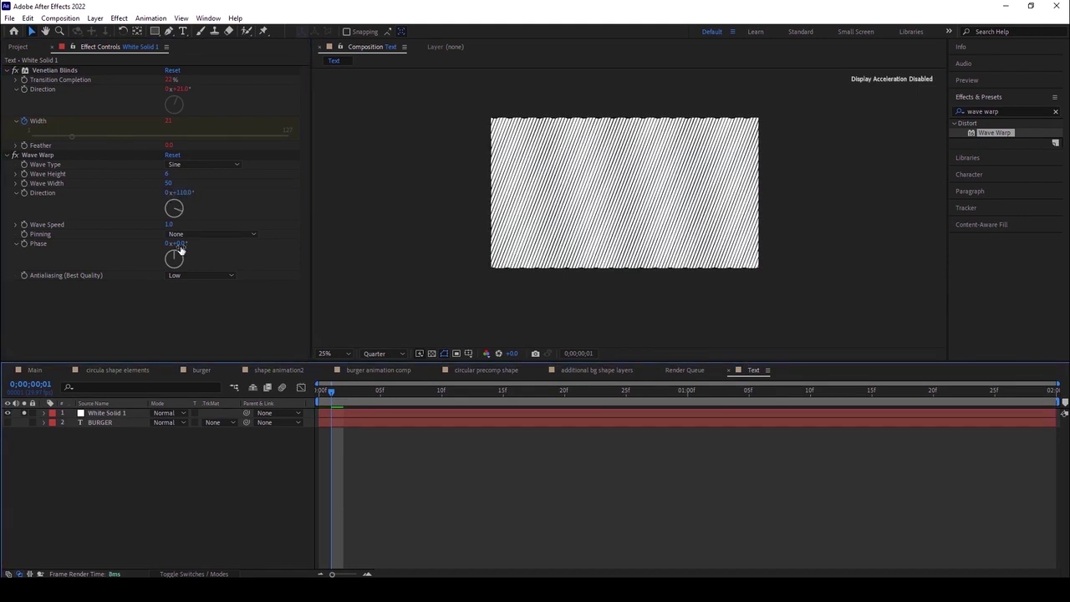
{"action": "left_click", "coordinate": [170, 224]}
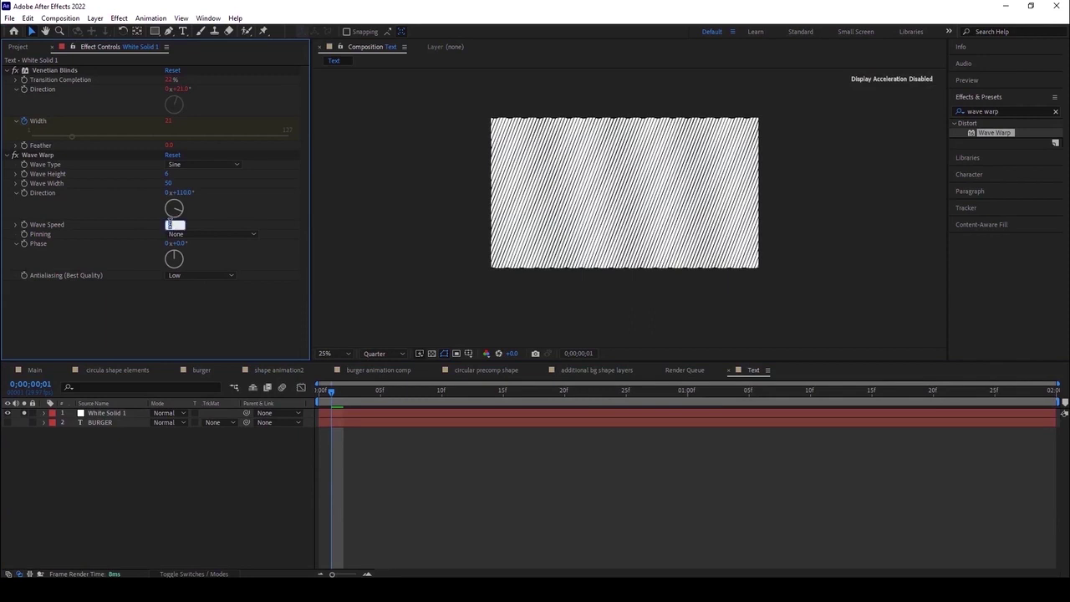
{"action": "type", "text": "3"}
{"action": "left_click", "coordinate": [506, 460]}
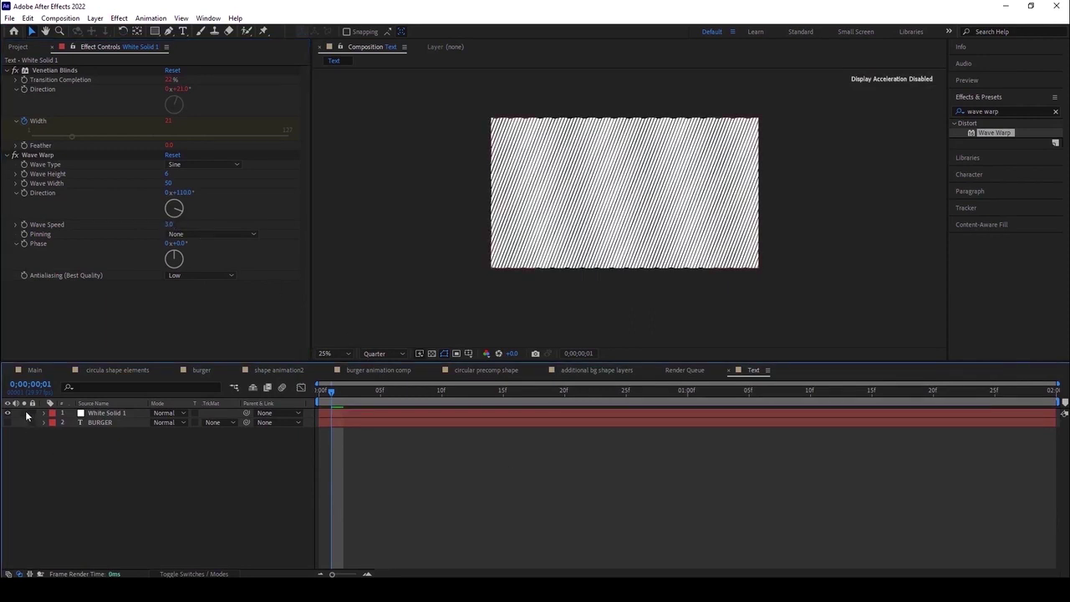
Set the BURGER layer's track matte to Alpha Matte "White Solid 1", show the transparency grid and return to the first frame.
{"action": "left_click", "coordinate": [102, 423]}
{"action": "left_click", "coordinate": [212, 423]}
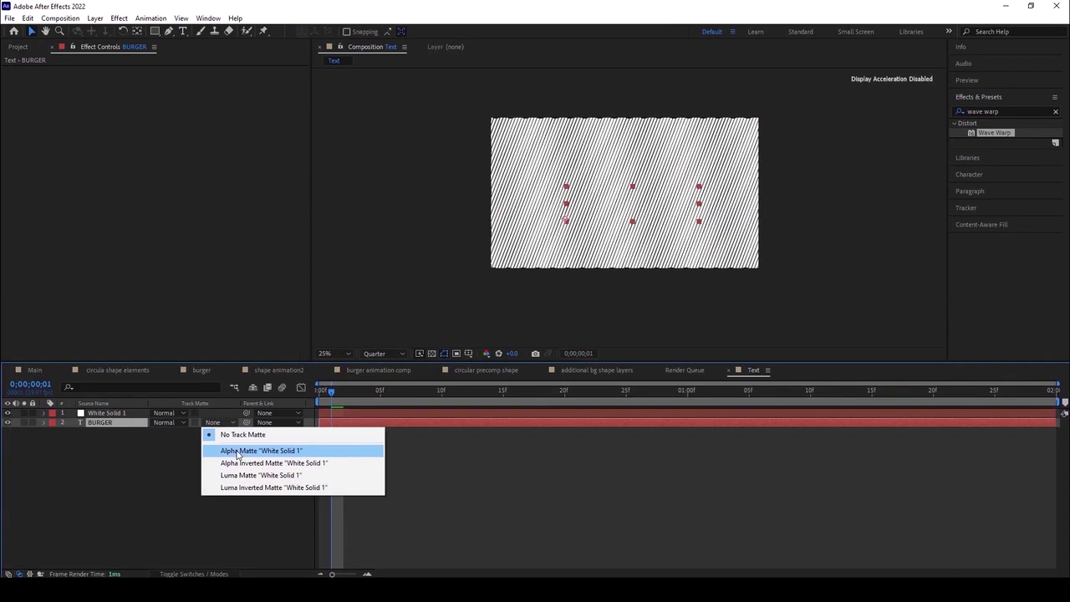
{"action": "left_click", "coordinate": [238, 453]}
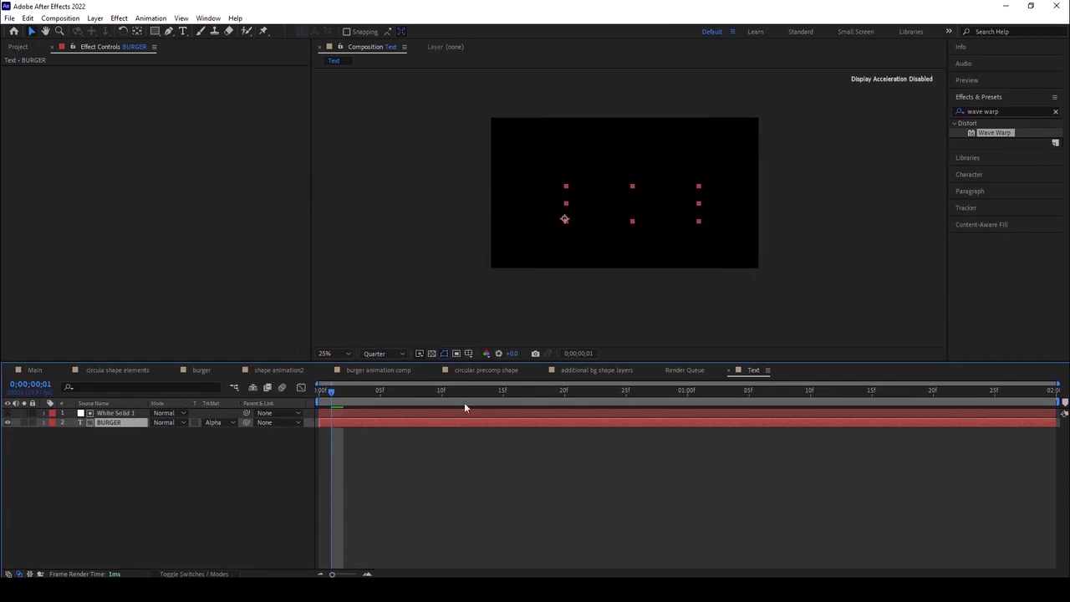
{"action": "left_click", "coordinate": [432, 352]}
{"action": "mouse_move", "coordinate": [331, 391]}
{"action": "left_mouse_down"}
{"action": "mouse_move", "coordinate": [502, 392]}
{"action": "mouse_move", "coordinate": [320, 395]}
{"action": "left_mouse_up"}
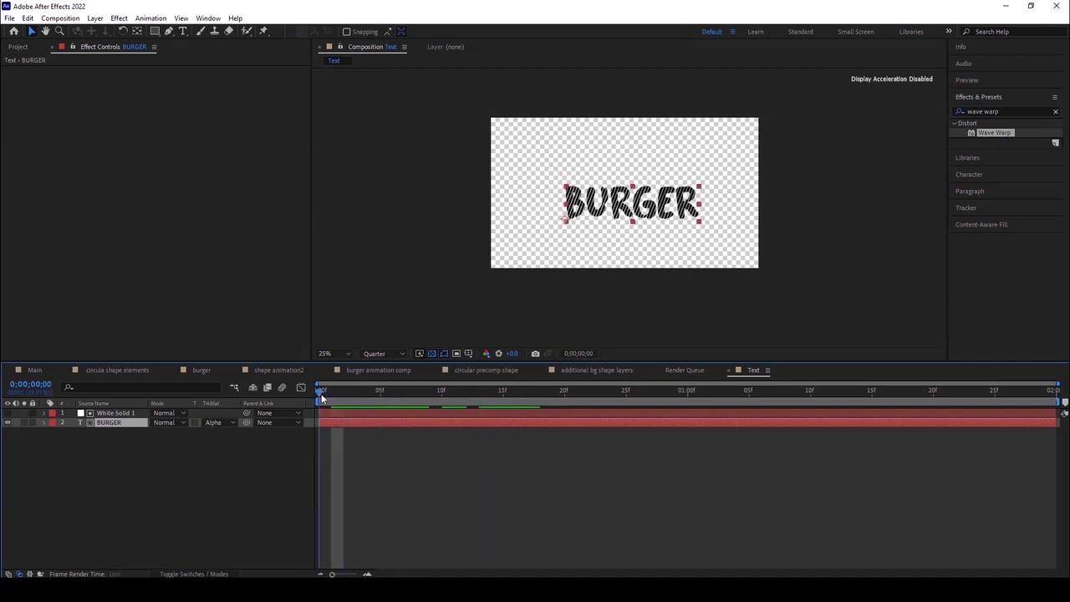
{"action": "scroll", "coordinate": [597, 237], "scroll_direction": "up", "scroll_amount": 2}
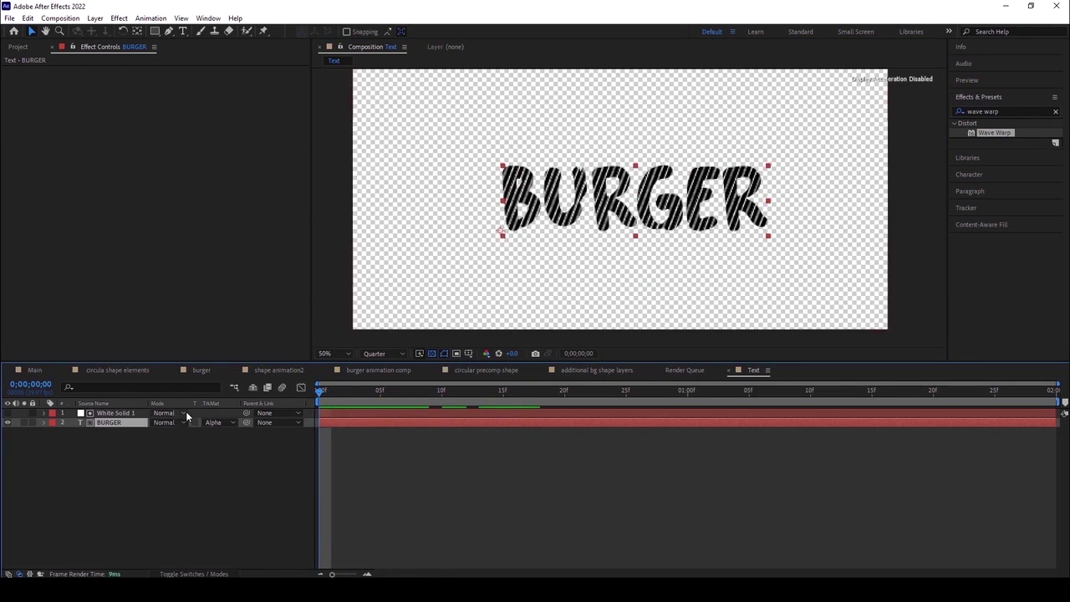
Pre-compose the White Solid 1 and BURGER layers as "Text Burger precomp1", moving all attributes into the new composition.
{"action": "left_click", "coordinate": [129, 413], "text": "shift"}
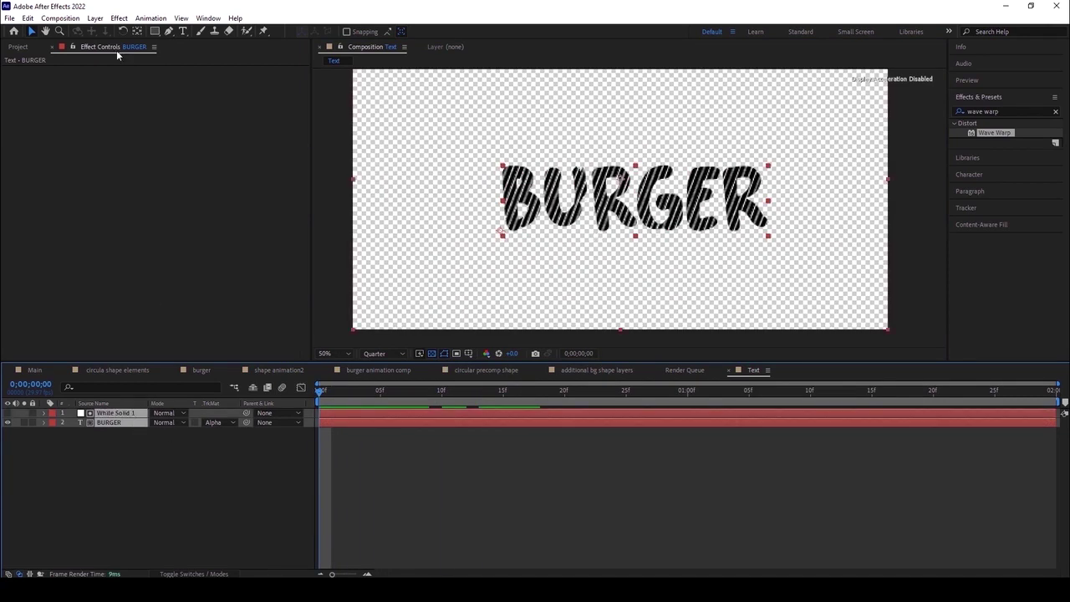
{"action": "left_click", "coordinate": [96, 19]}
{"action": "left_click", "coordinate": [130, 387]}
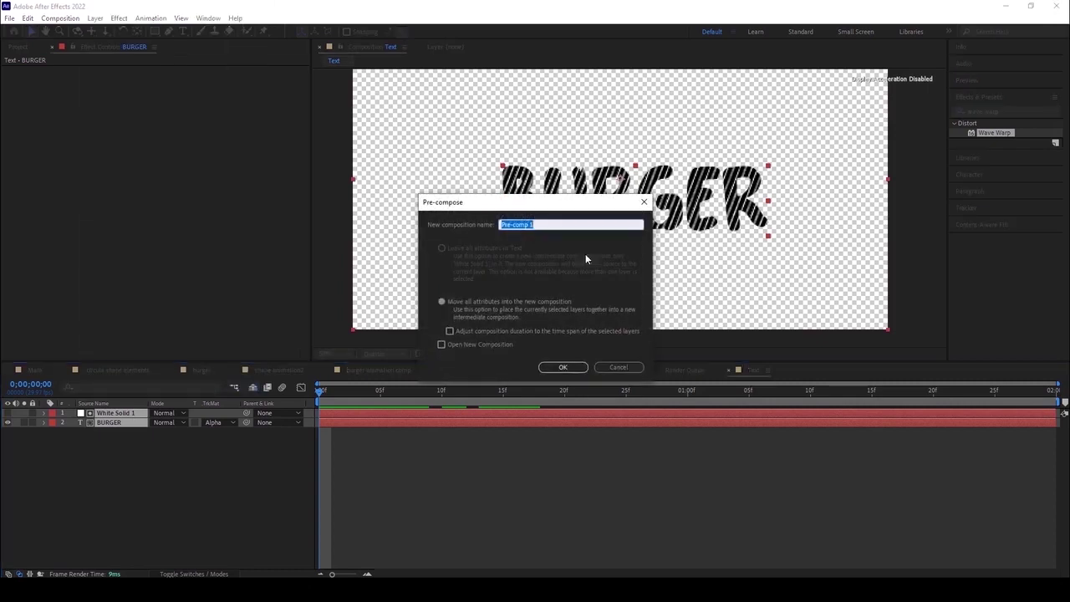
{"action": "left_click", "coordinate": [442, 302]}
{"action": "left_click", "coordinate": [544, 224]}
{"action": "key", "text": "BackSpace"}
{"action": "type", "text": "Text Burger p"}
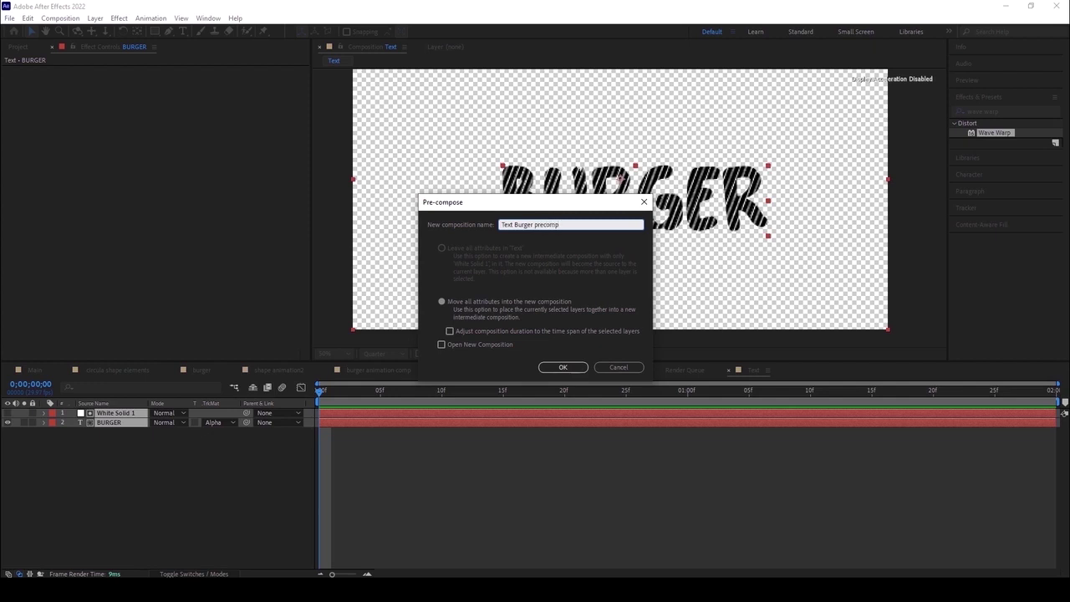
{"action": "left_click", "coordinate": [563, 367]}
{"action": "key", "text": "comma"}
{"action": "key", "text": "period"}
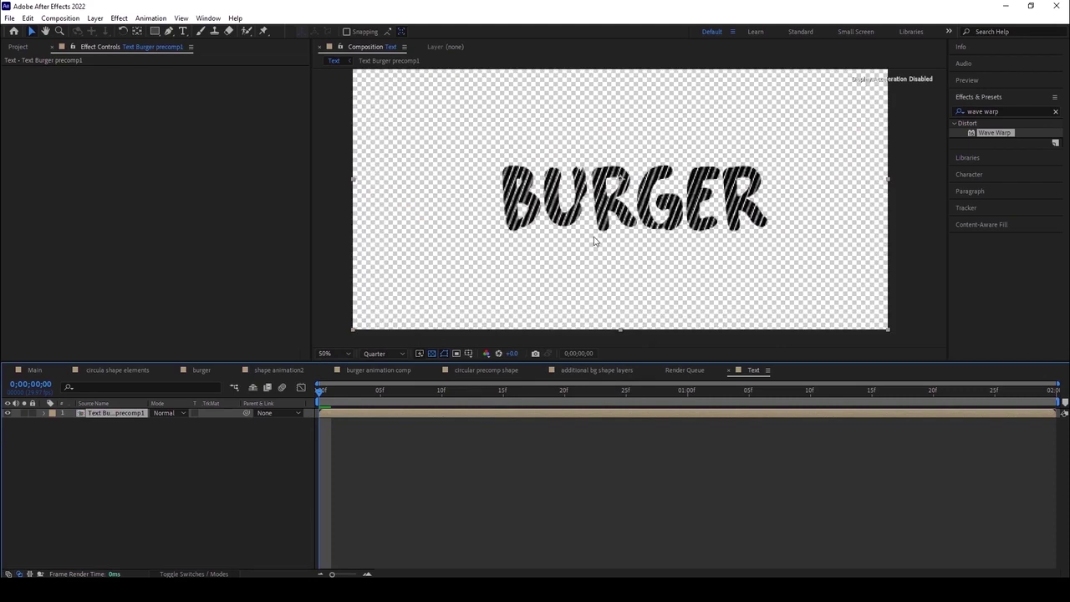
Copy the BURGER text layer from inside Text Burger precomp1 and paste it into the Text composition.
{"action": "double_click", "coordinate": [119, 412]}
{"action": "left_click", "coordinate": [116, 423]}
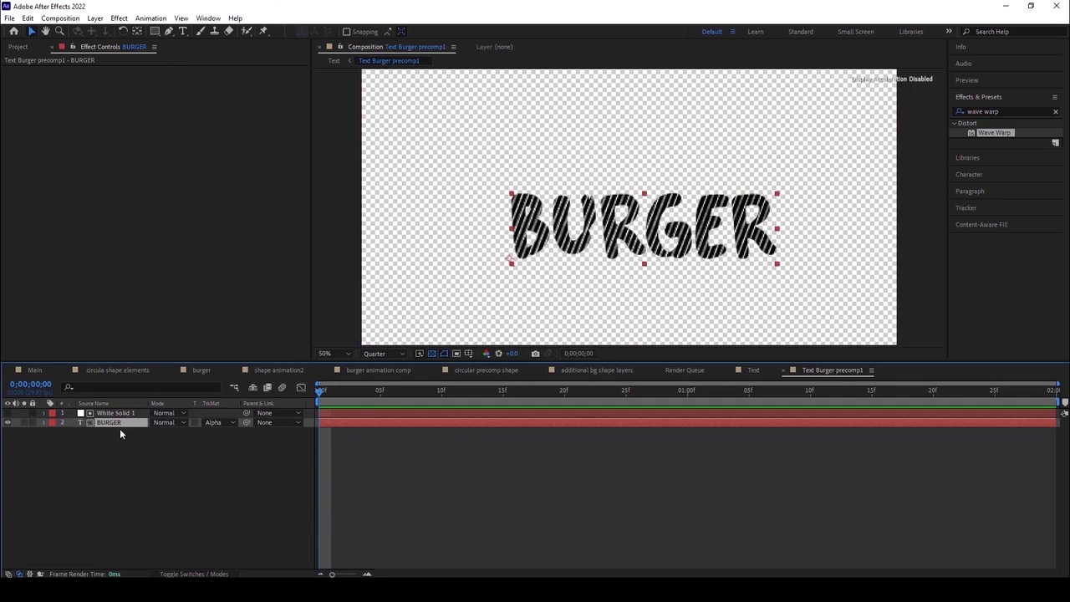
{"action": "left_click", "coordinate": [28, 18]}
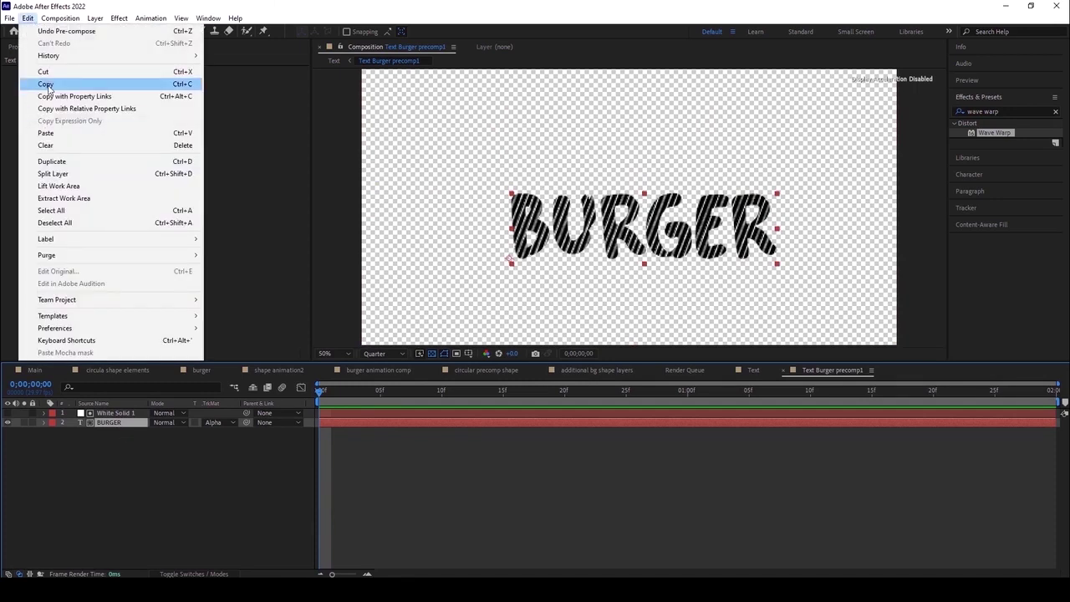
{"action": "left_click", "coordinate": [50, 85]}
{"action": "left_click", "coordinate": [753, 369]}
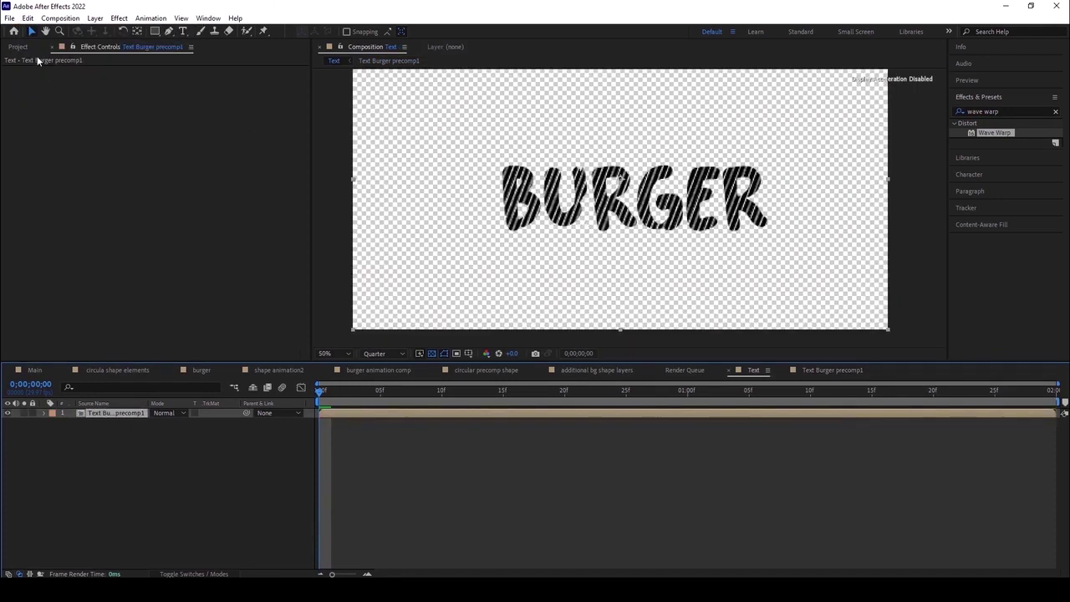
{"action": "left_click", "coordinate": [28, 18]}
{"action": "left_click", "coordinate": [54, 131]}
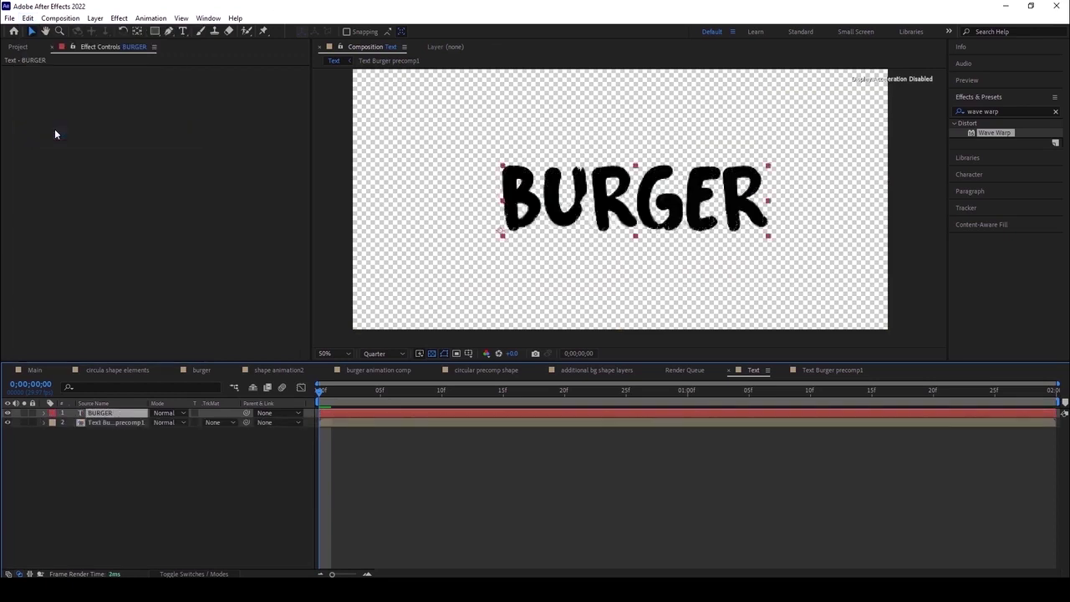
Move the pasted BURGER layer below Text Burger precomp1 and set its track matte to none.
{"action": "left_click_drag", "start_coordinate": [94, 412], "coordinate": [100, 432]}
{"action": "scroll", "coordinate": [656, 211], "scroll_direction": "down", "scroll_amount": 2}
{"action": "scroll", "coordinate": [646, 215], "scroll_direction": "up", "scroll_amount": 2}
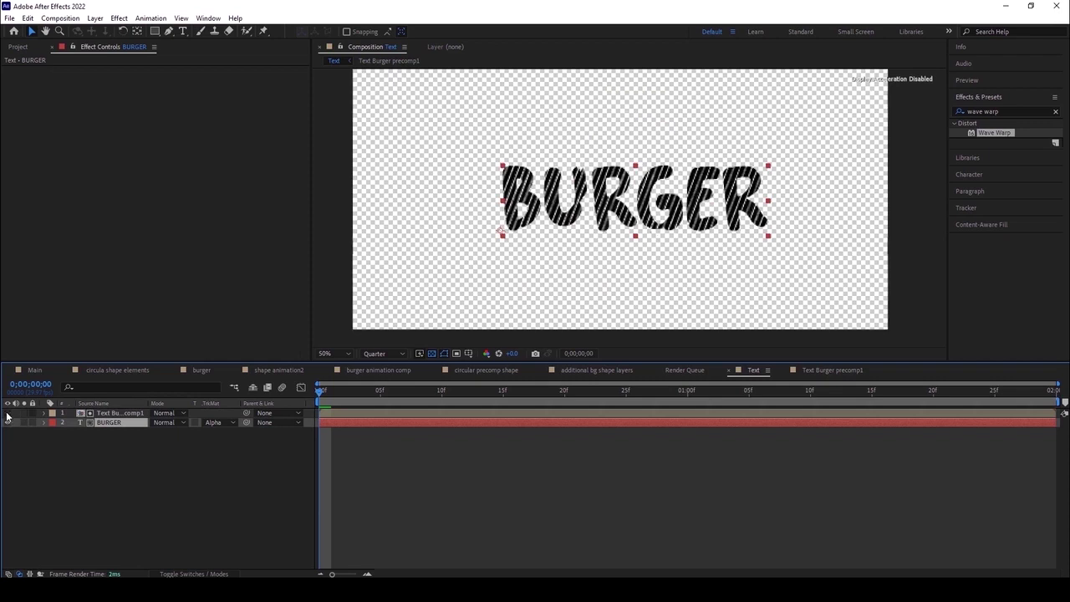
{"action": "left_click", "coordinate": [219, 422]}
{"action": "left_click", "coordinate": [222, 433]}
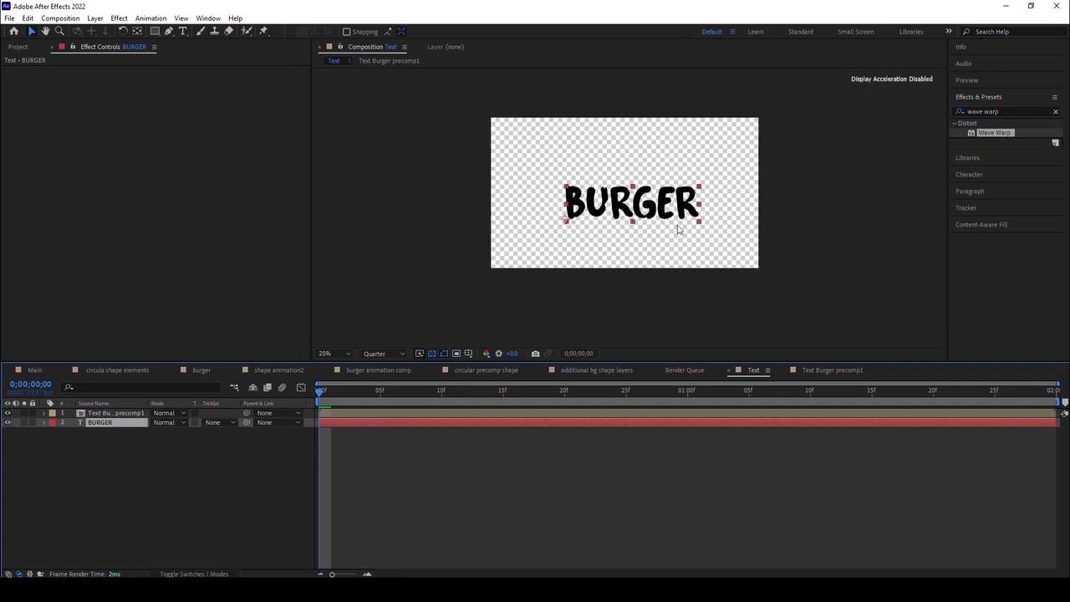
Apply the Generate Fill effect to the BURGER layer with the colour 21ADFE.
{"action": "left_click", "coordinate": [118, 19]}
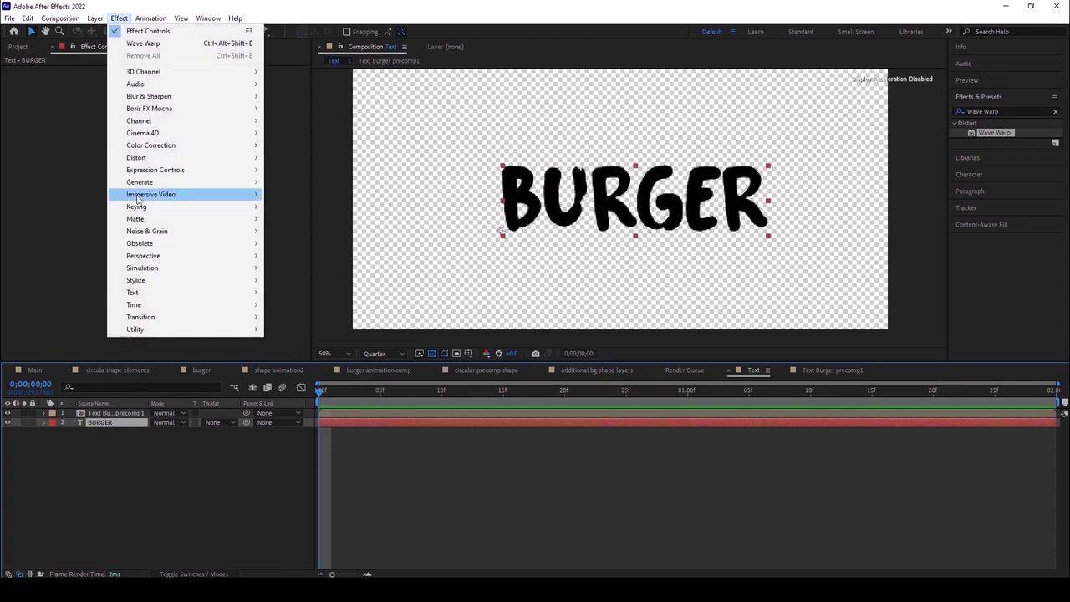
{"action": "mouse_move", "coordinate": [146, 182]}
{"action": "left_click", "coordinate": [285, 367]}
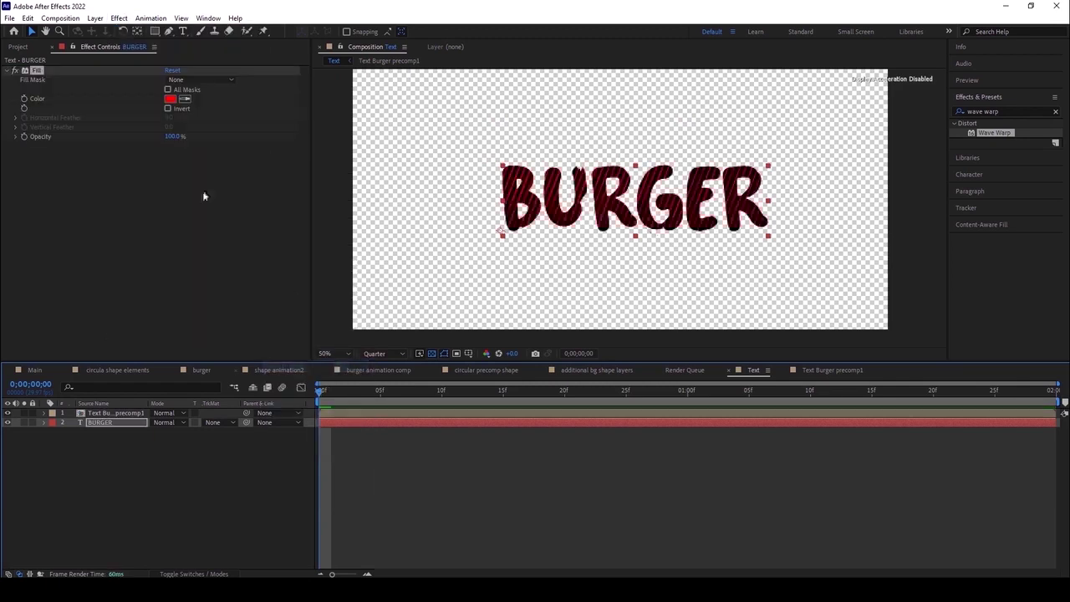
{"action": "left_click", "coordinate": [170, 98]}
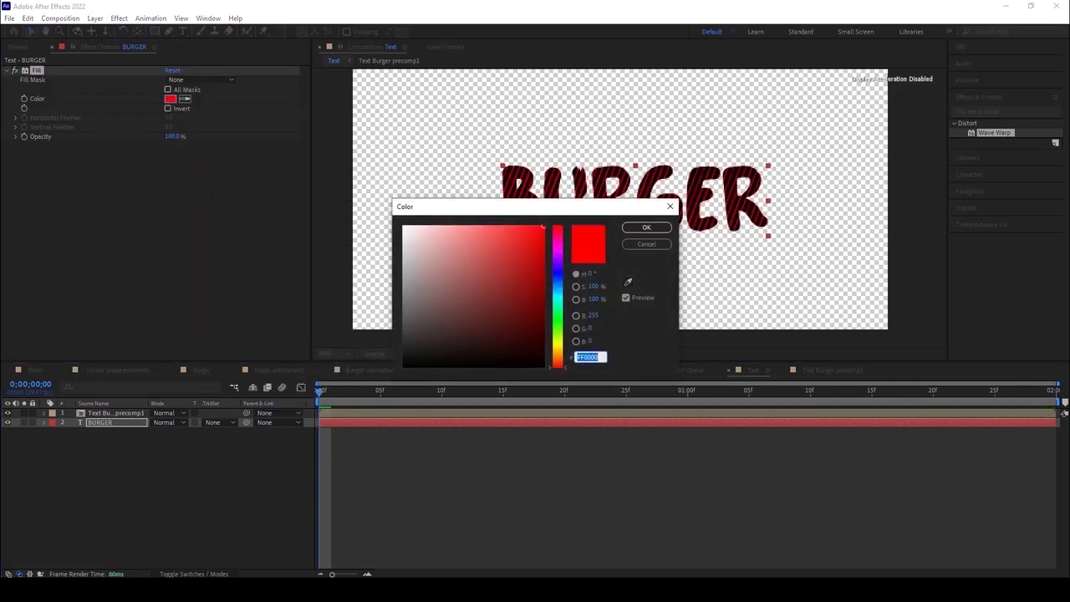
{"action": "key", "text": "ctrl+v"}
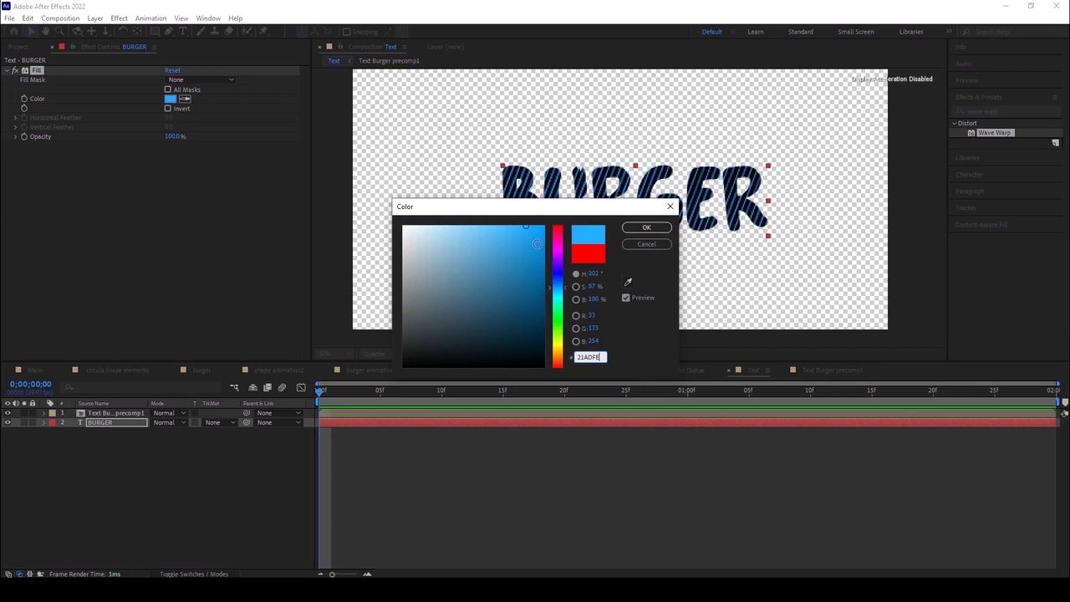
{"action": "left_click", "coordinate": [646, 228]}
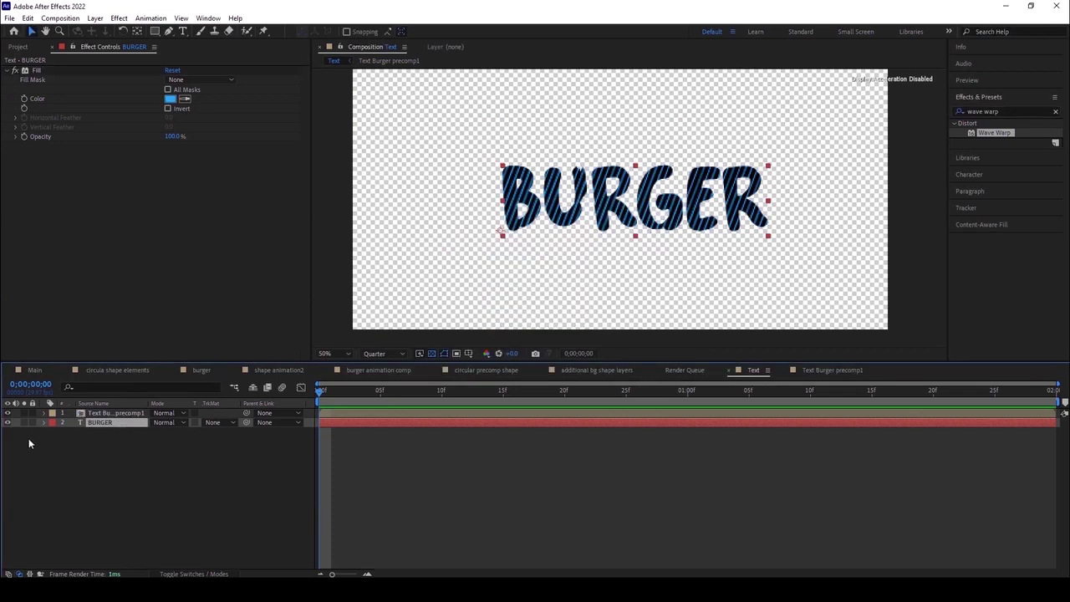
Expand the BURGER layer's Fill properties and add a Color keyframe at frame 0.
{"action": "left_click", "coordinate": [43, 422]}
{"action": "left_click", "coordinate": [53, 441]}
{"action": "left_click", "coordinate": [64, 451]}
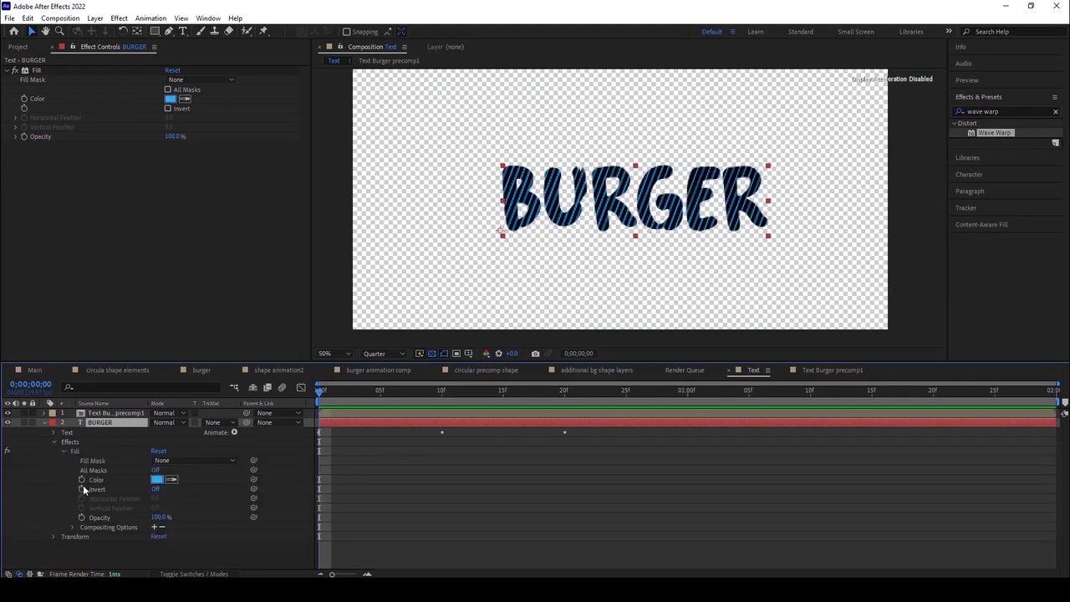
{"action": "left_click", "coordinate": [83, 477]}
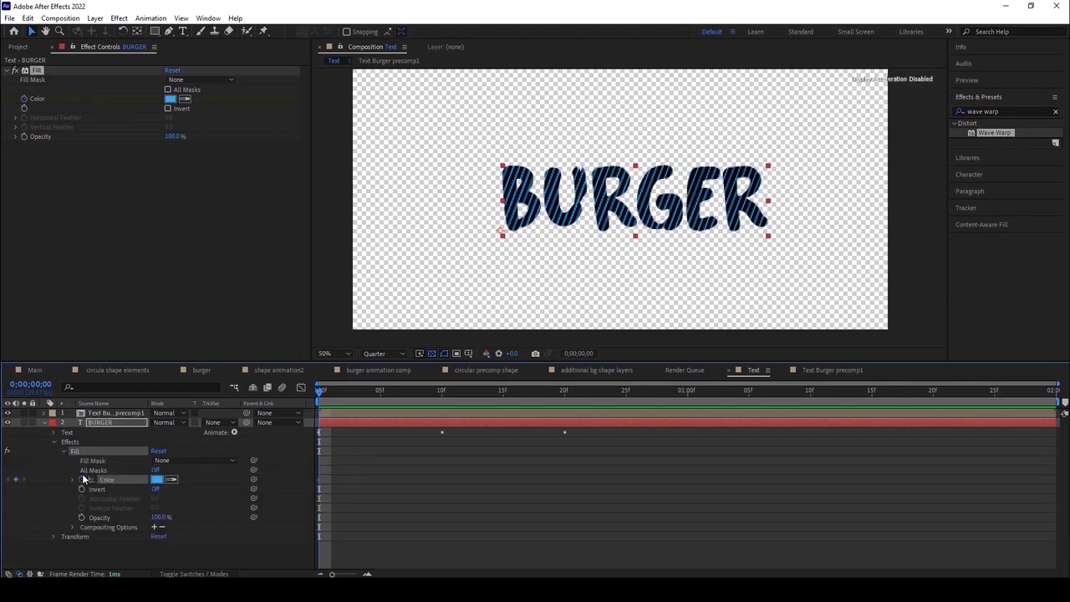
Set the BURGER layer's Fill Color to 54FF32 at frame 5.
{"action": "left_click_drag", "start_coordinate": [326, 395], "coordinate": [442, 390]}
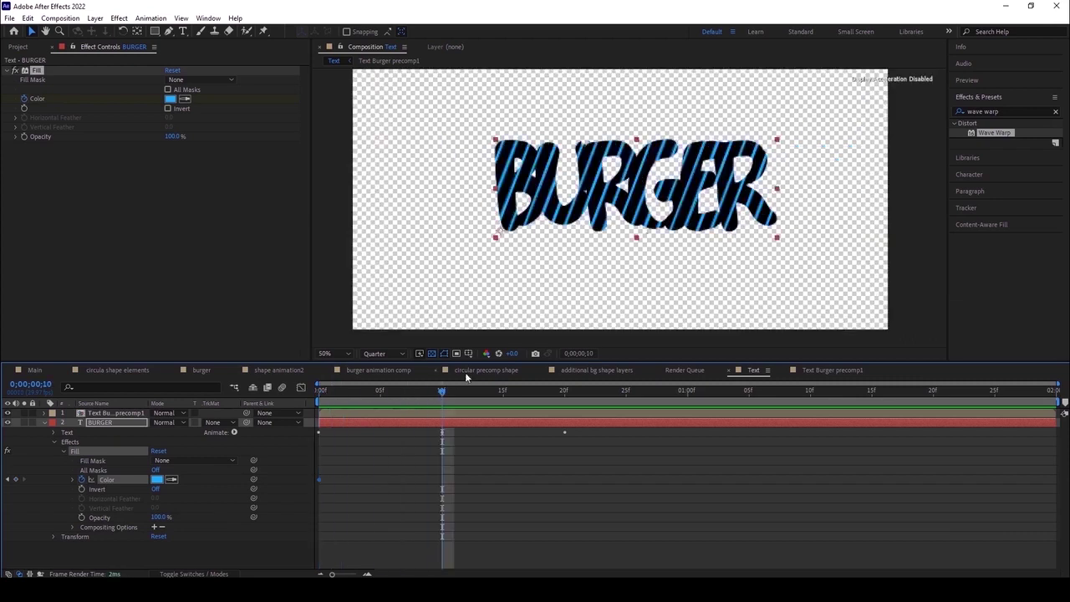
{"action": "left_click_drag", "start_coordinate": [439, 389], "coordinate": [379, 392]}
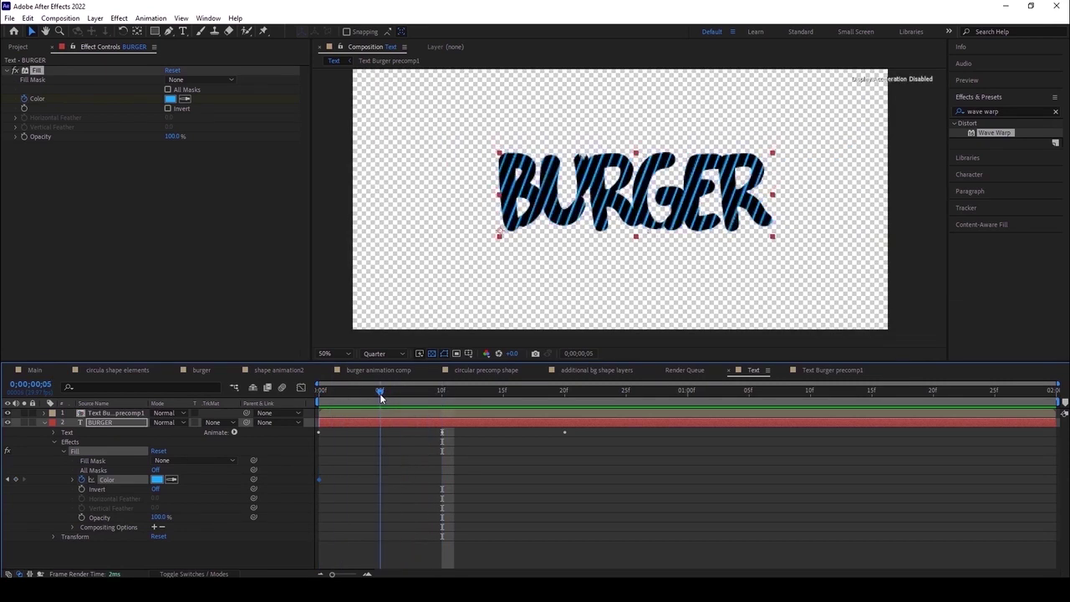
{"action": "left_click", "coordinate": [156, 479]}
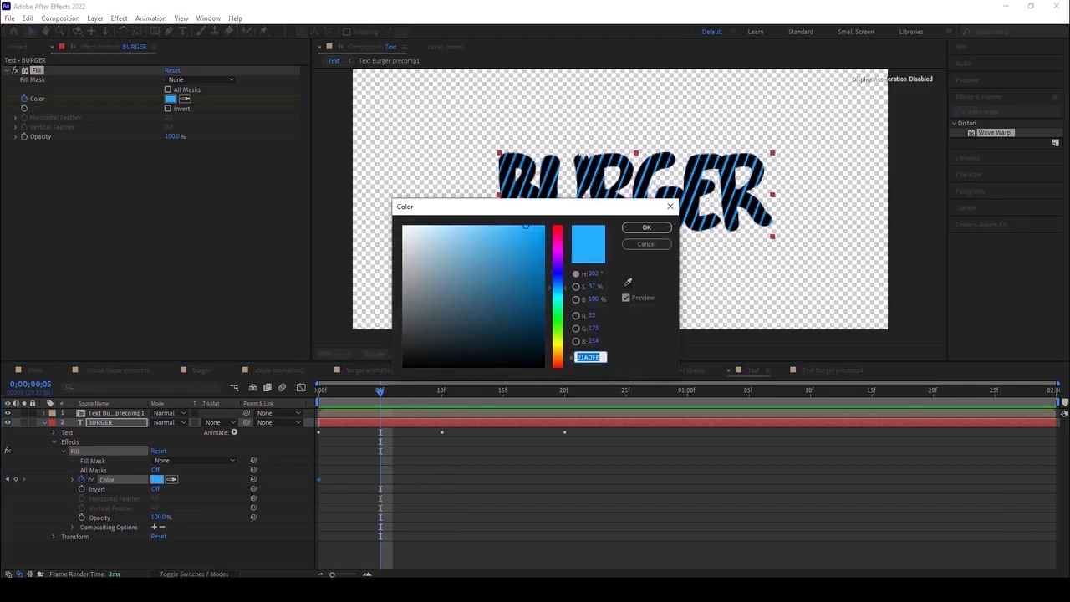
{"action": "type", "text": "54FF32"}
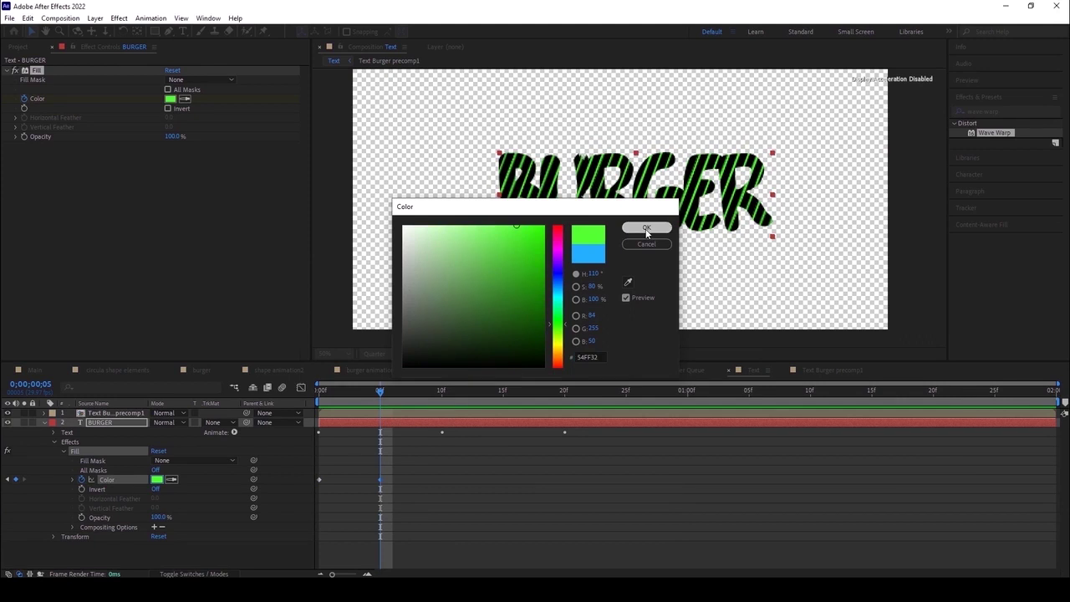
{"action": "left_click", "coordinate": [646, 228]}
Set the BURGER layer's Fill Color to 3684EA at frame 10.
{"action": "left_click_drag", "start_coordinate": [395, 390], "coordinate": [440, 389]}
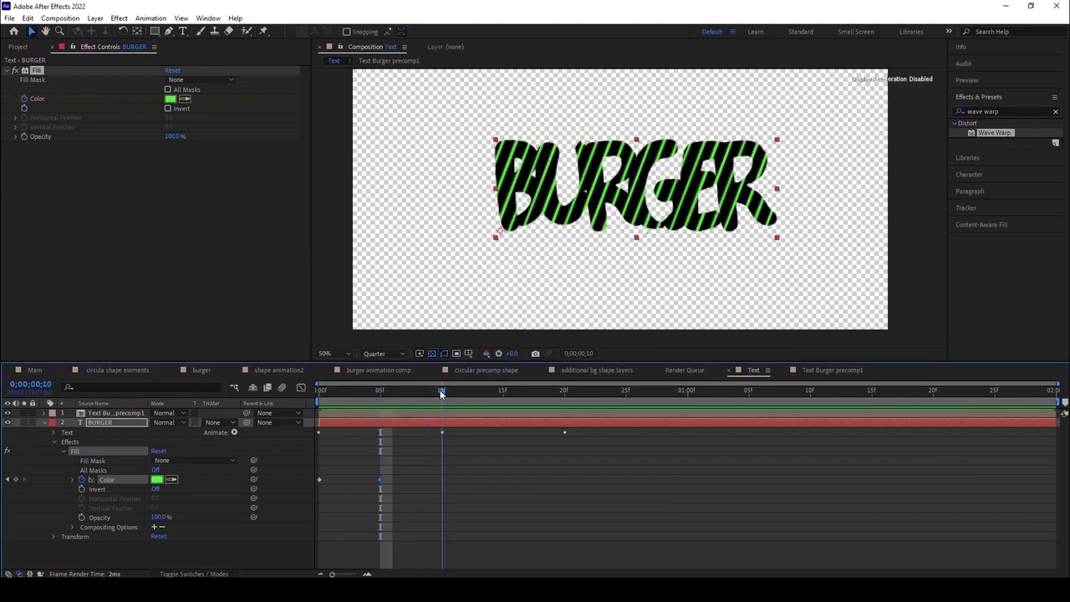
{"action": "left_click", "coordinate": [155, 480]}
{"action": "type", "text": "3684EA"}
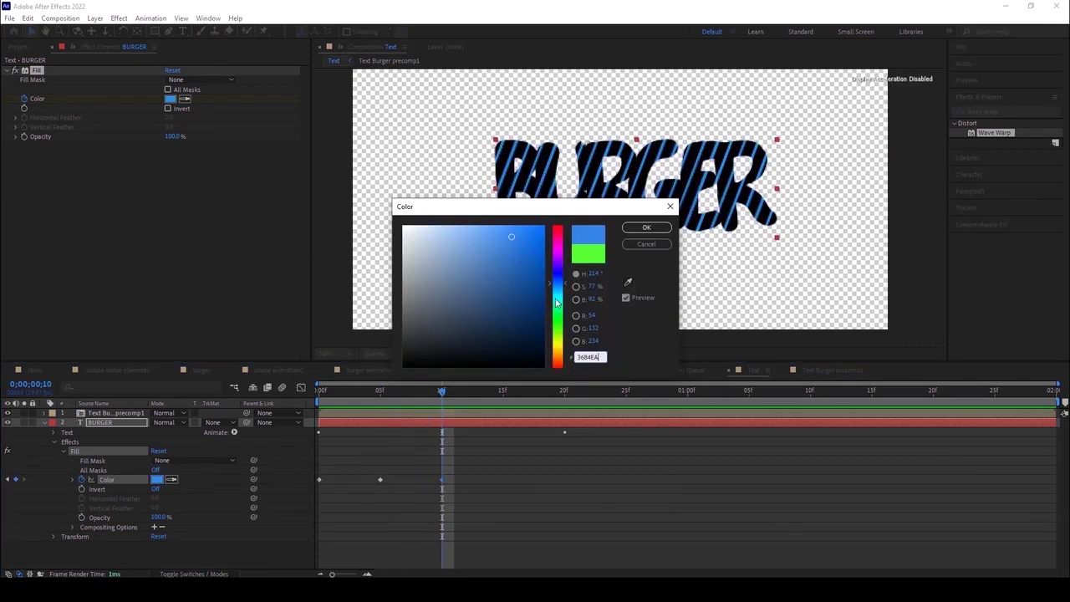
{"action": "left_click", "coordinate": [645, 228]}
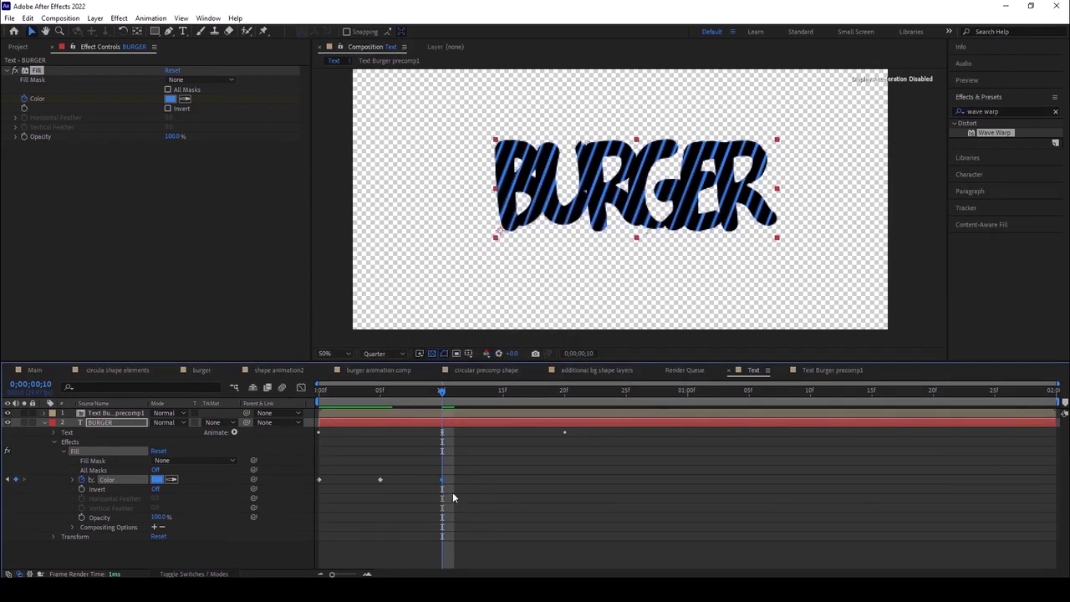
Easy-ease the three Fill Color keyframes and add the expression loopOut(type = "cycle", numKeyframes = 0) to Color.
{"action": "left_click_drag", "start_coordinate": [317, 470], "coordinate": [480, 498]}
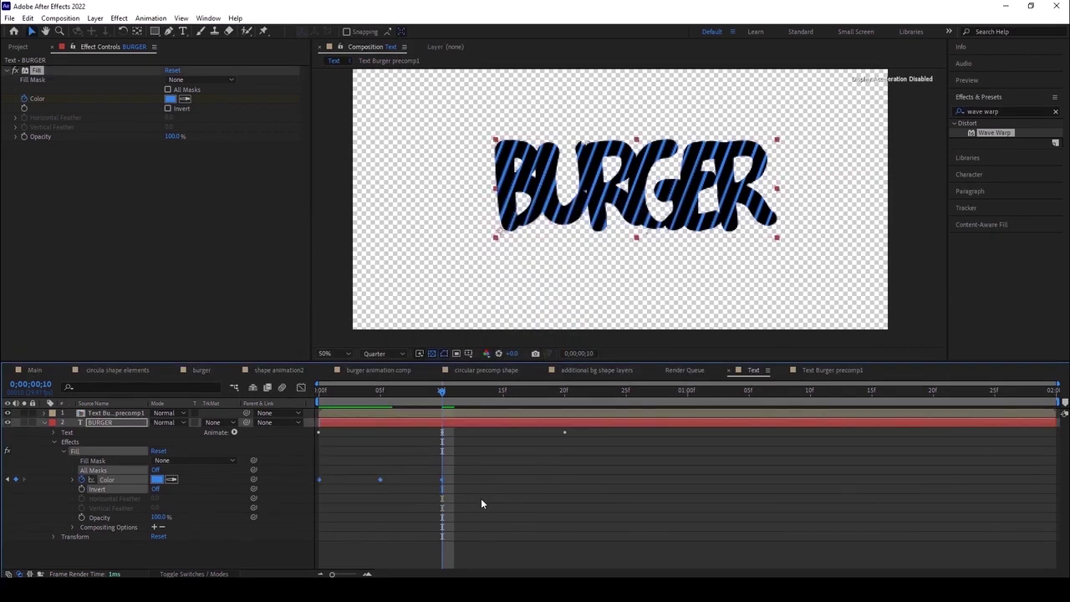
{"action": "key", "text": "alt+shift+equal"}
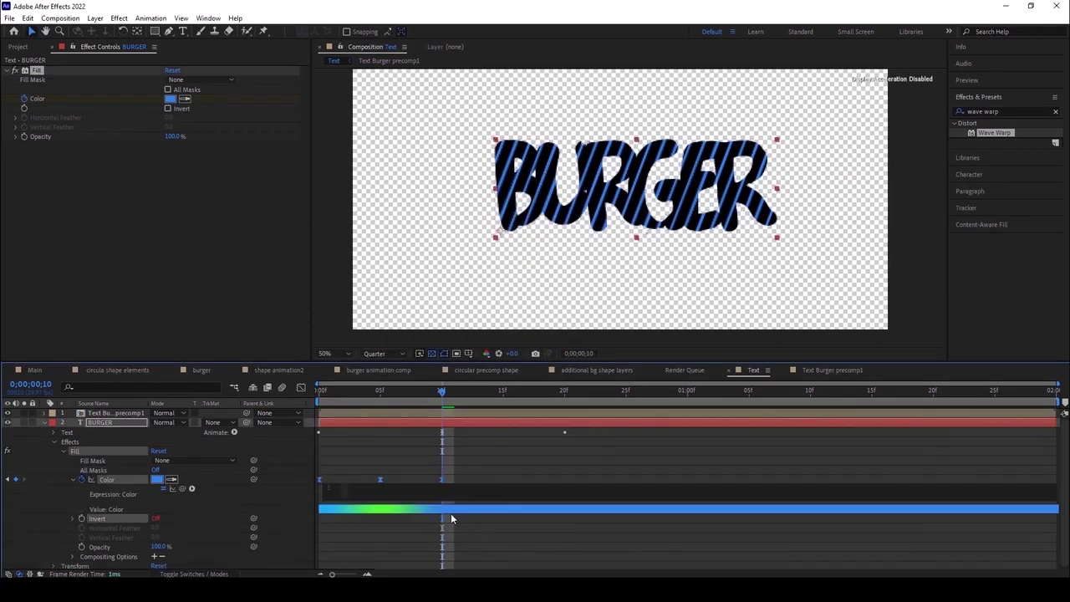
{"action": "left_click", "coordinate": [192, 489]}
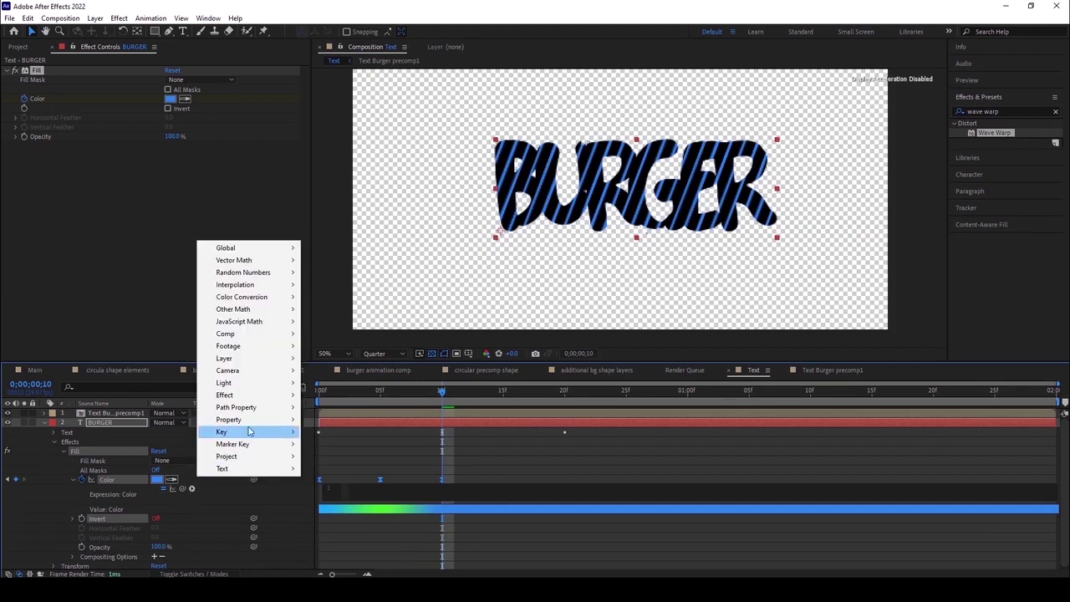
{"action": "mouse_move", "coordinate": [249, 420]}
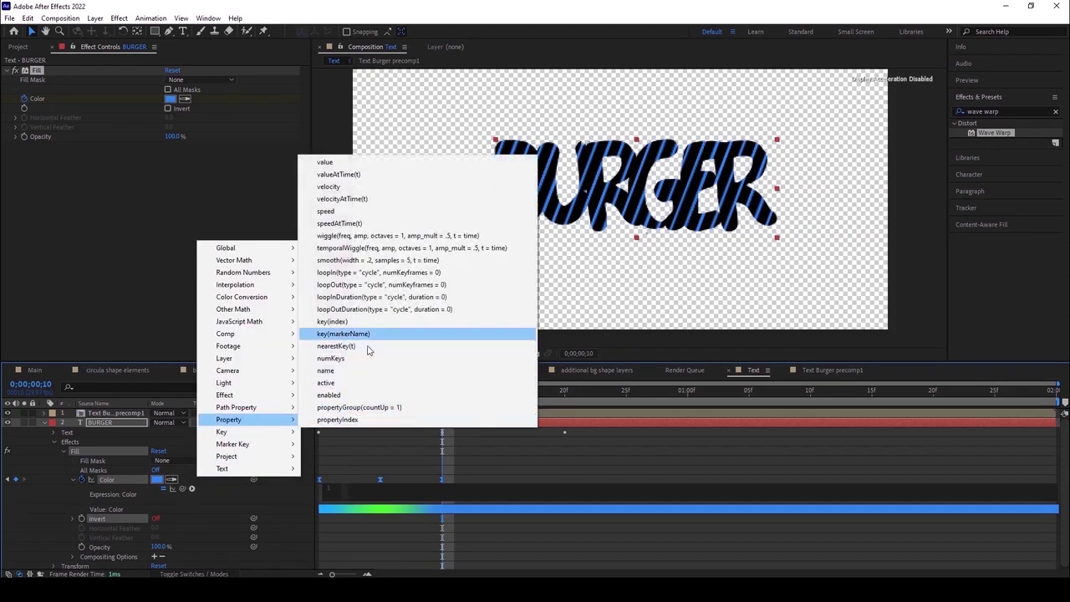
{"action": "left_click", "coordinate": [383, 284]}
{"action": "left_click", "coordinate": [543, 454]}
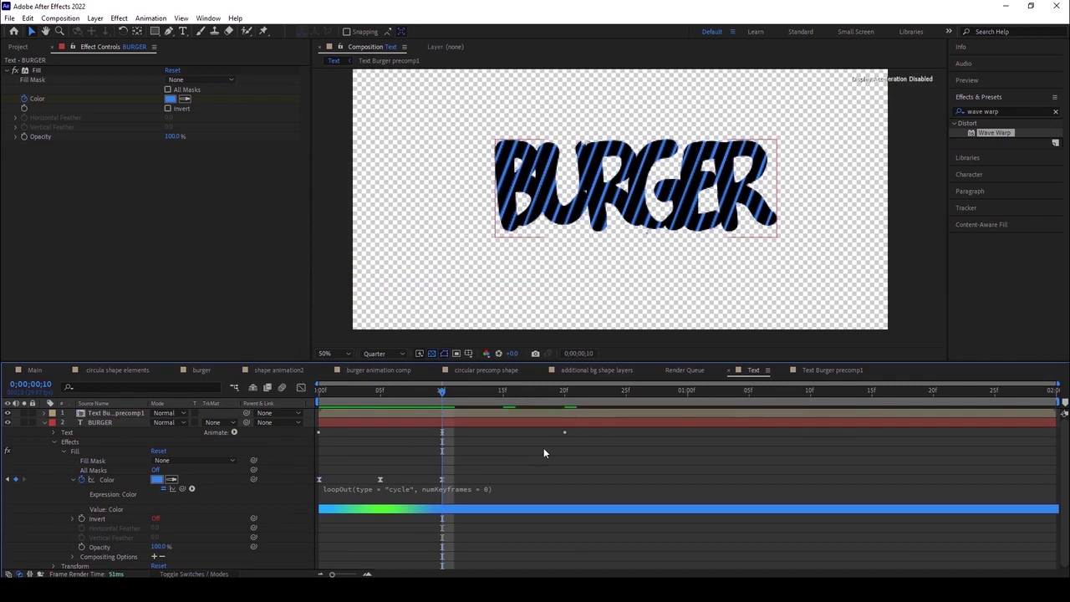
Check the looping colour animation along the timeline, then collapse the BURGER layer and select Text Burger precomp1.
{"action": "left_click_drag", "start_coordinate": [443, 396], "coordinate": [527, 396]}
{"action": "left_click_drag", "start_coordinate": [585, 431], "coordinate": [339, 431]}
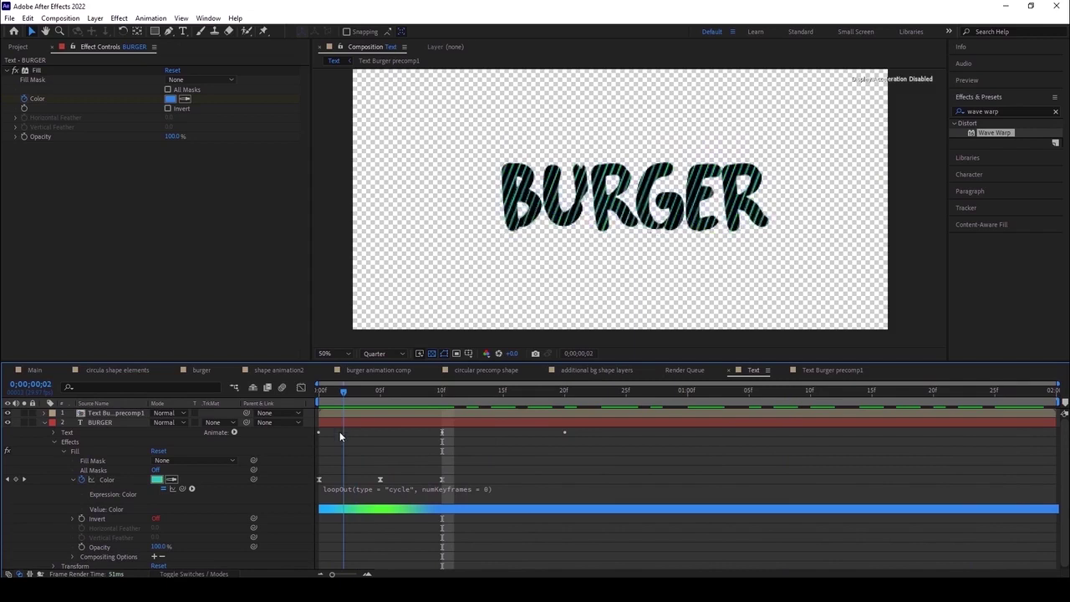
{"action": "left_click", "coordinate": [43, 422]}
{"action": "left_click", "coordinate": [117, 412]}
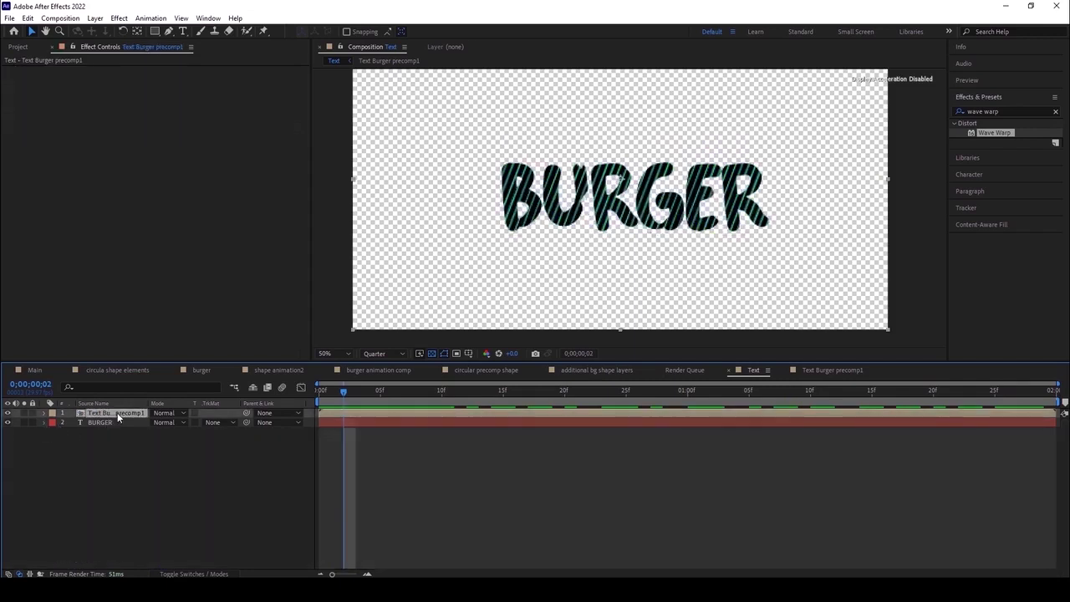
Add a Fill effect with color 00FF5A to the Text Burger precomp1 layer and preview the result.
{"action": "scroll", "coordinate": [562, 209], "scroll_direction": "up", "scroll_amount": 4}
{"action": "scroll", "coordinate": [563, 209], "scroll_direction": "down", "scroll_amount": 4}
{"action": "left_click", "coordinate": [118, 17]}
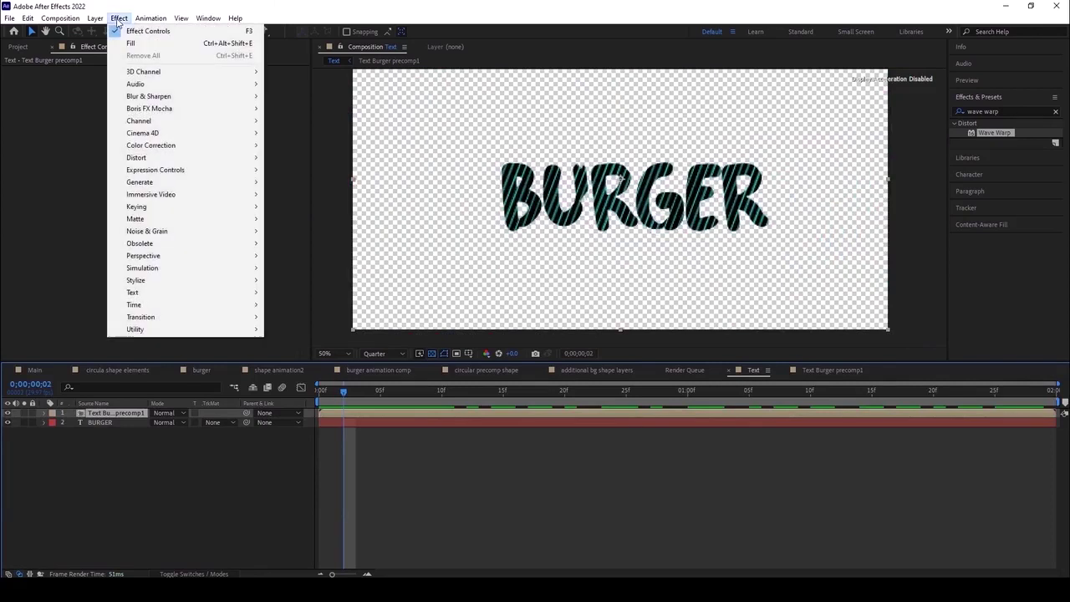
{"action": "mouse_move", "coordinate": [142, 190]}
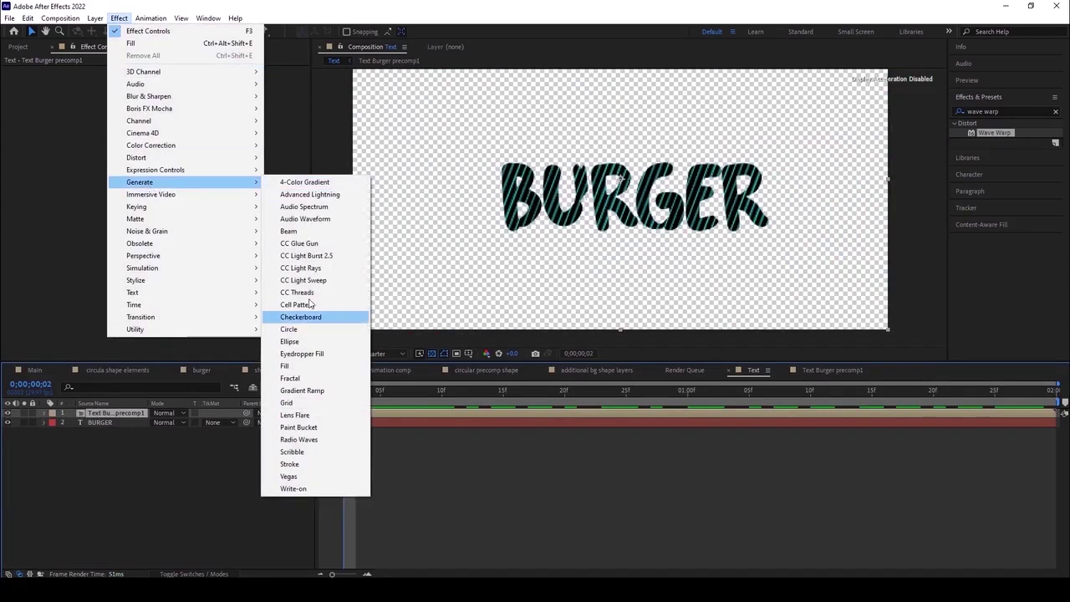
{"action": "left_click", "coordinate": [294, 365]}
{"action": "left_click", "coordinate": [170, 100]}
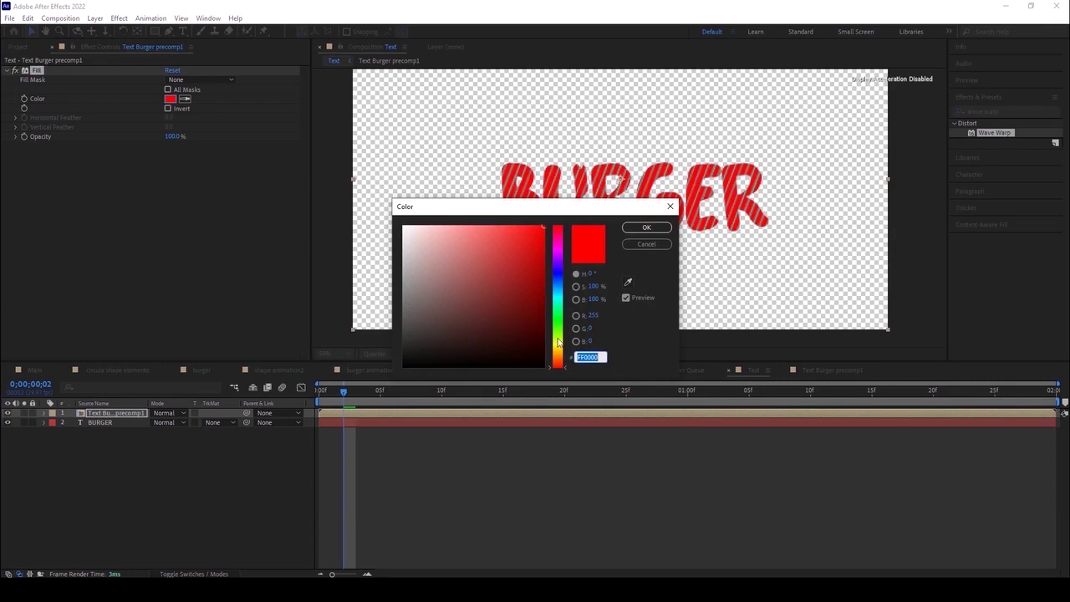
{"action": "left_click", "coordinate": [557, 343]}
{"action": "left_click_drag", "start_coordinate": [559, 343], "coordinate": [560, 314]}
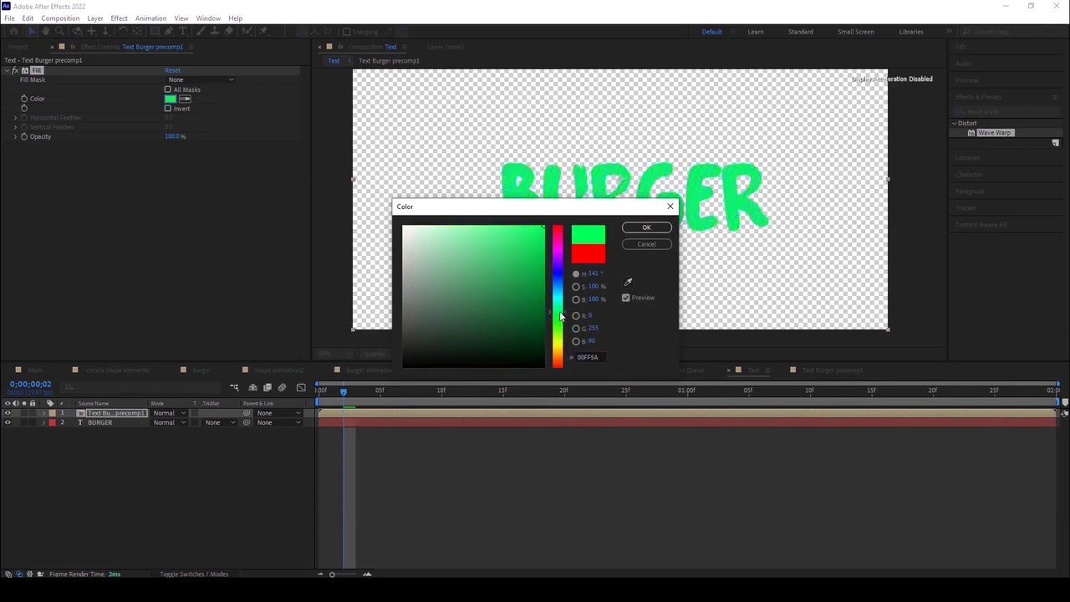
{"action": "left_click", "coordinate": [644, 228]}
{"action": "left_click", "coordinate": [363, 398]}
{"action": "key", "text": "space"}
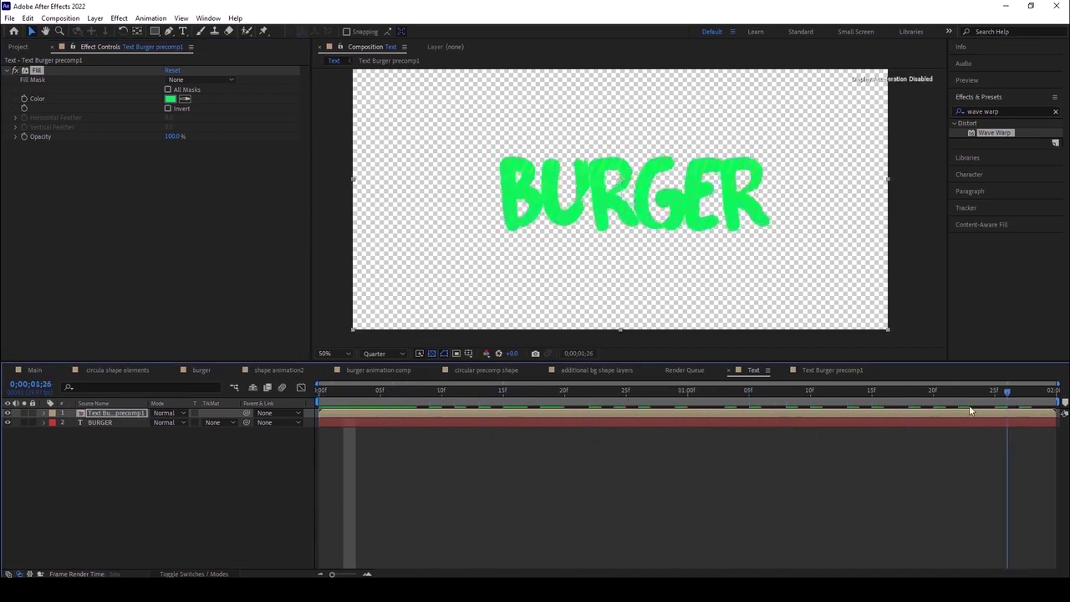
{"action": "key", "text": "space"}
Add a Roughen Edges effect to Text Burger precomp1 and set its Border to 2.
{"action": "left_click", "coordinate": [118, 17]}
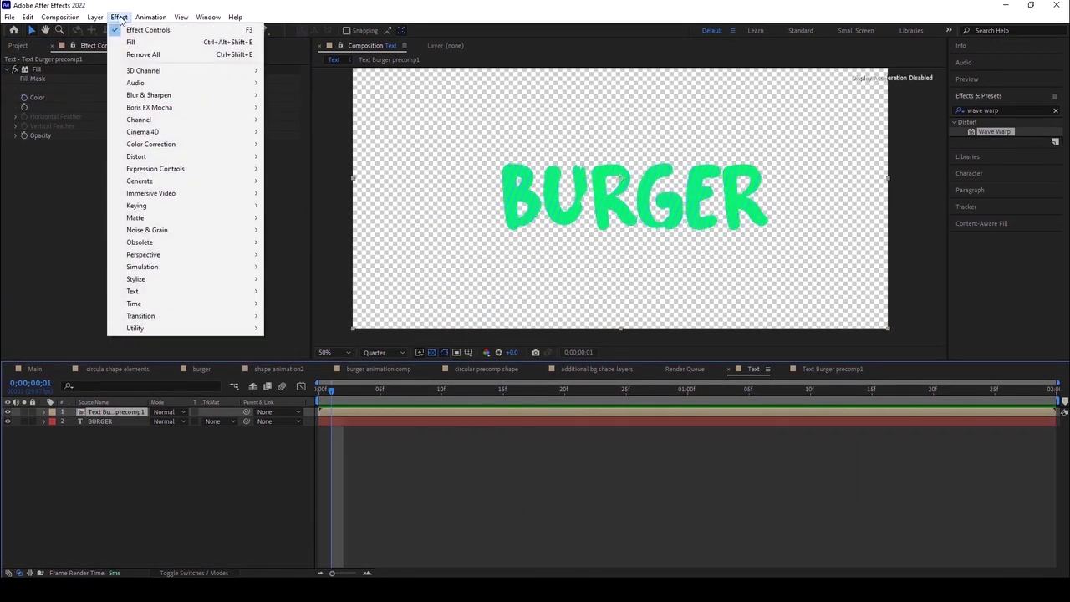
{"action": "mouse_move", "coordinate": [193, 283]}
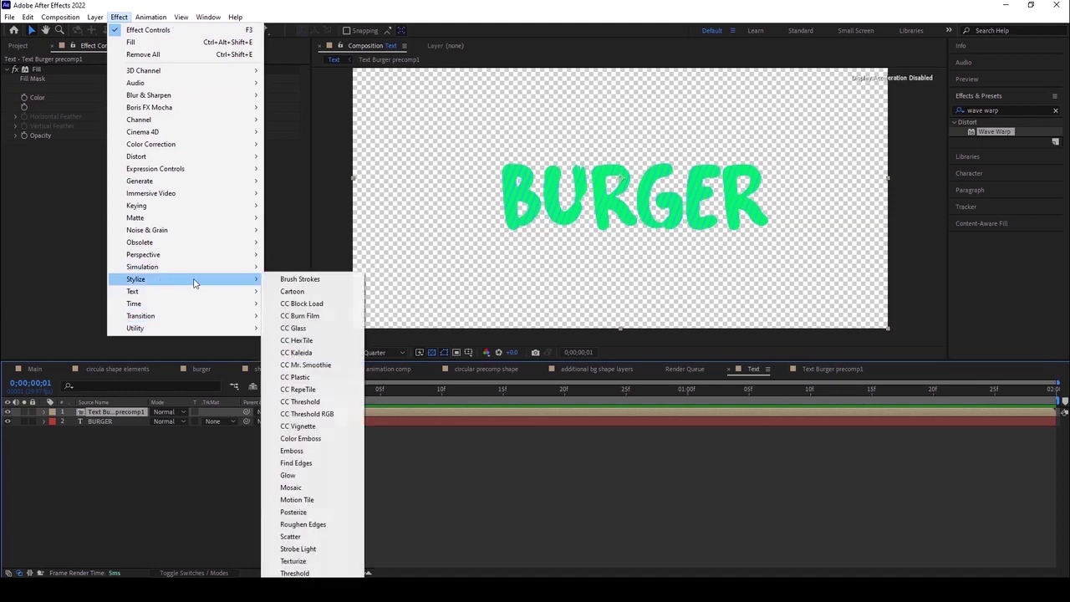
{"action": "left_click", "coordinate": [307, 524]}
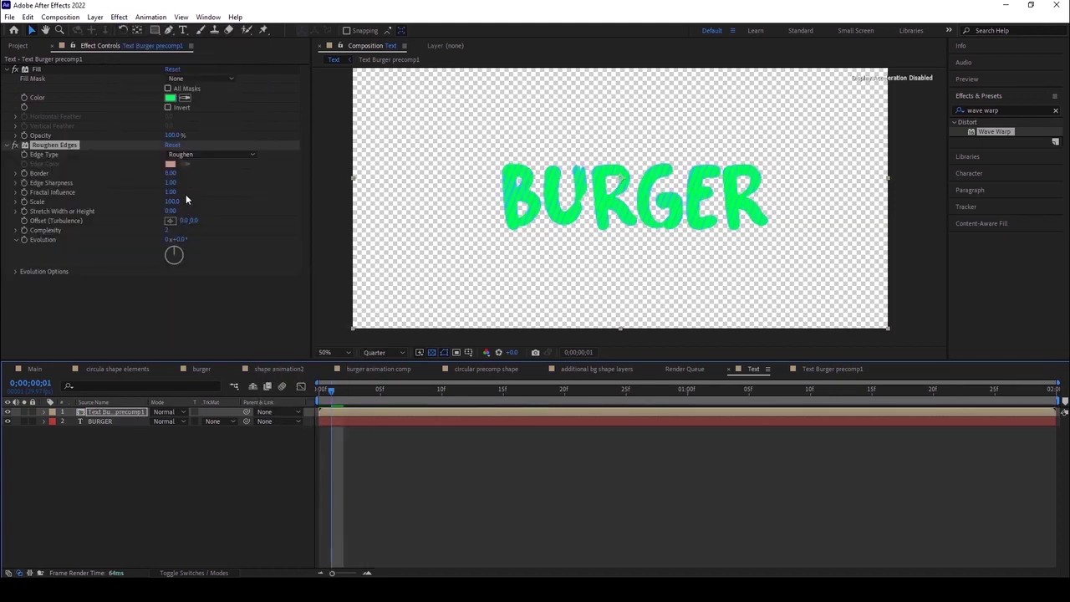
{"action": "left_click", "coordinate": [170, 173]}
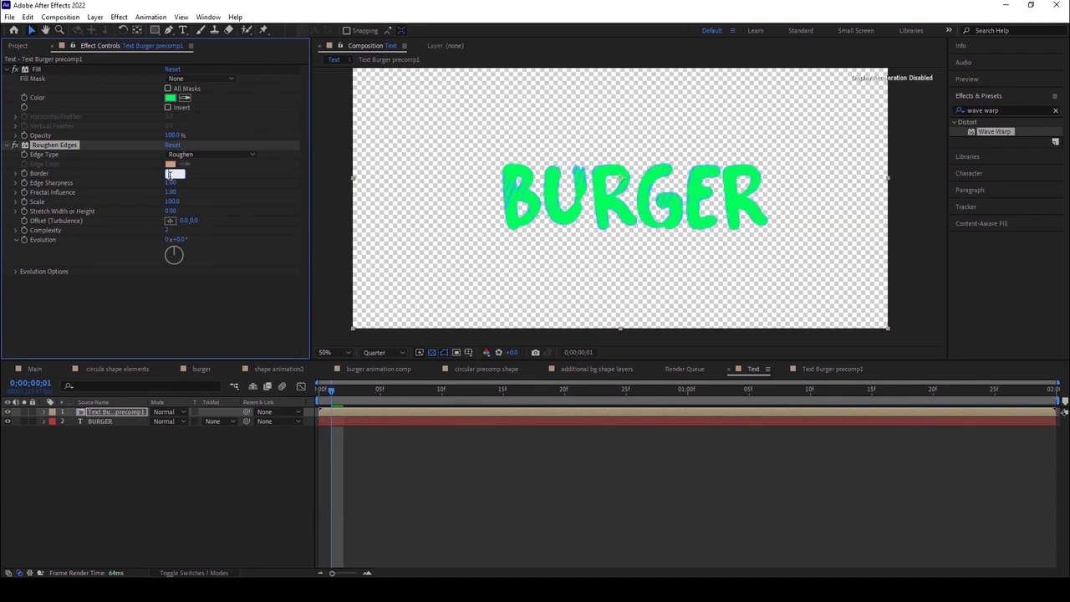
{"action": "type", "text": "2"}
{"action": "left_click", "coordinate": [488, 472]}
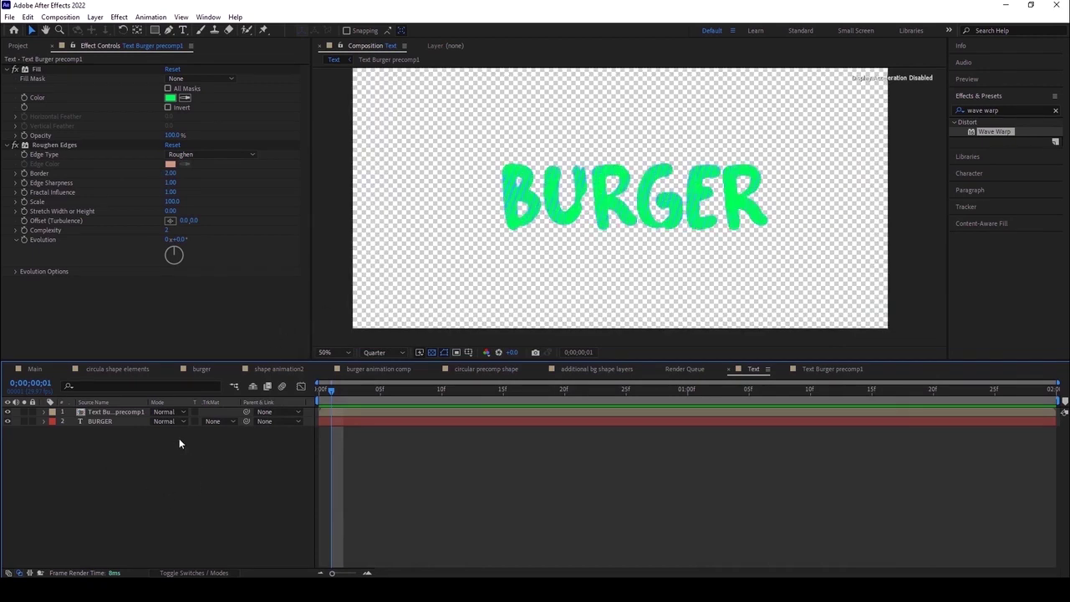
Pre-compose the Text Burger precomp1 and BURGER layers together as TextPrecomp1, moving all attributes into the new composition.
{"action": "left_click_drag", "start_coordinate": [156, 429], "coordinate": [142, 359]}
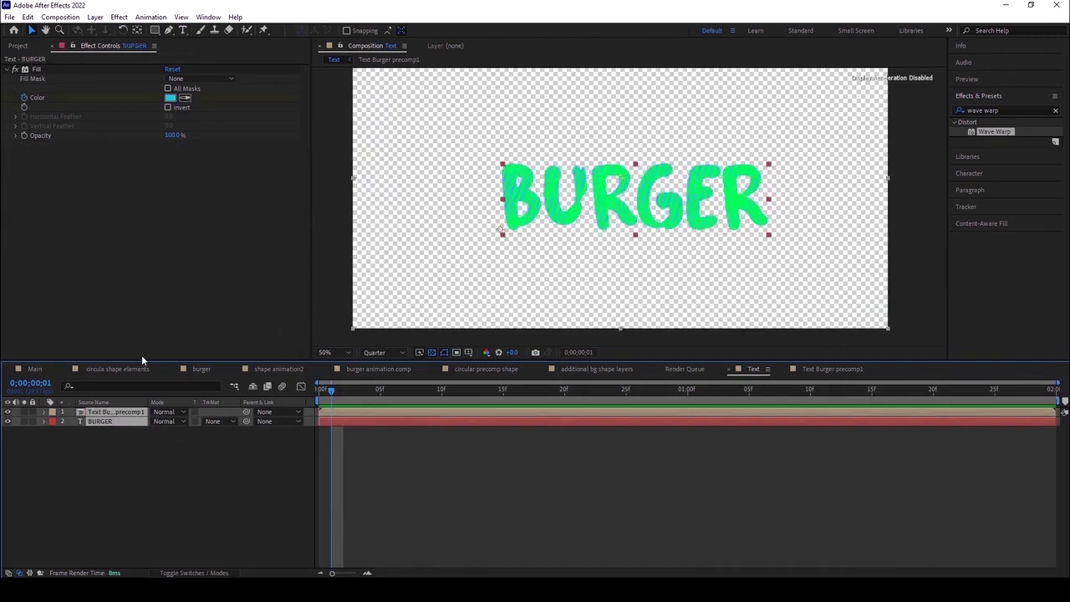
{"action": "left_click", "coordinate": [94, 16]}
{"action": "left_click", "coordinate": [247, 387]}
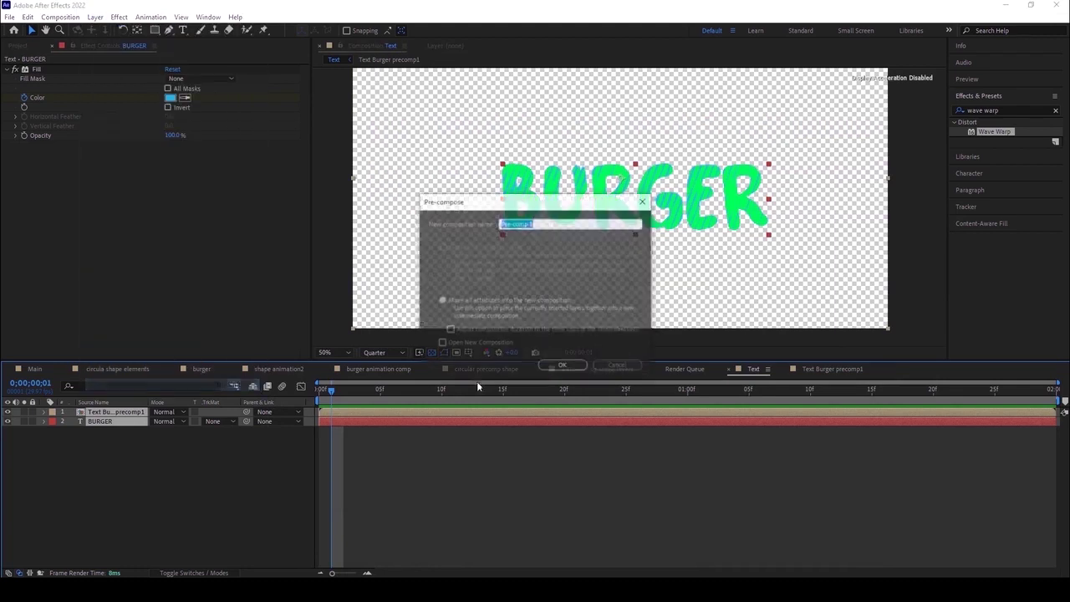
{"action": "left_click", "coordinate": [443, 304]}
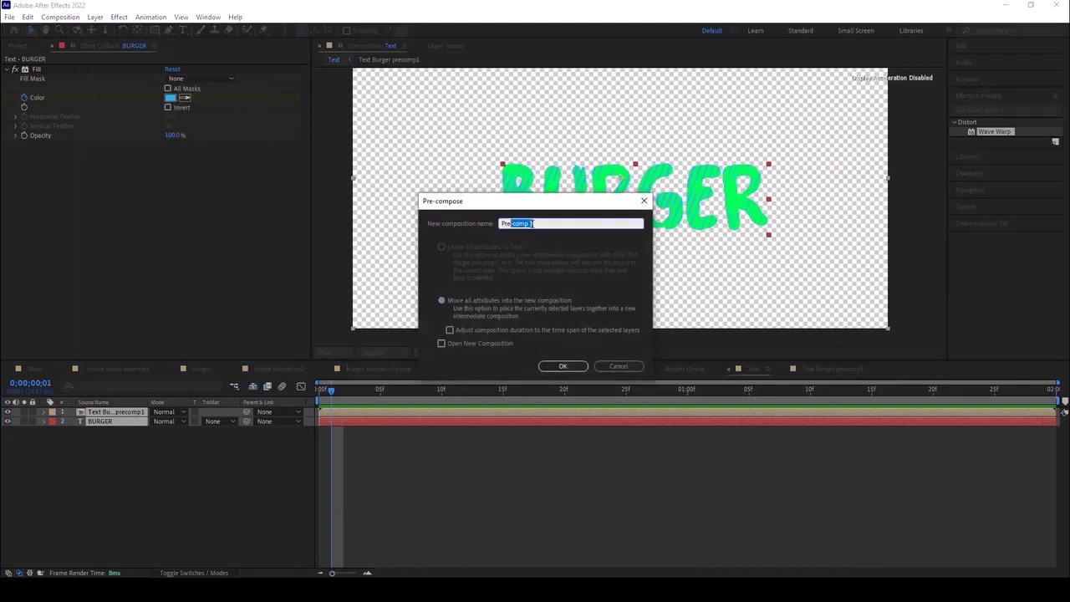
{"action": "key", "text": "BackSpace"}
{"action": "type", "text": "tex"}
{"action": "key", "text": "BackSpace"}
{"action": "key", "text": "BackSpace"}
{"action": "key", "text": "BackSpace"}
{"action": "key", "text": "BackSpace"}
{"action": "key", "text": "BackSpace"}
{"action": "key", "text": "BackSpace"}
{"action": "left_click", "coordinate": [558, 365]}
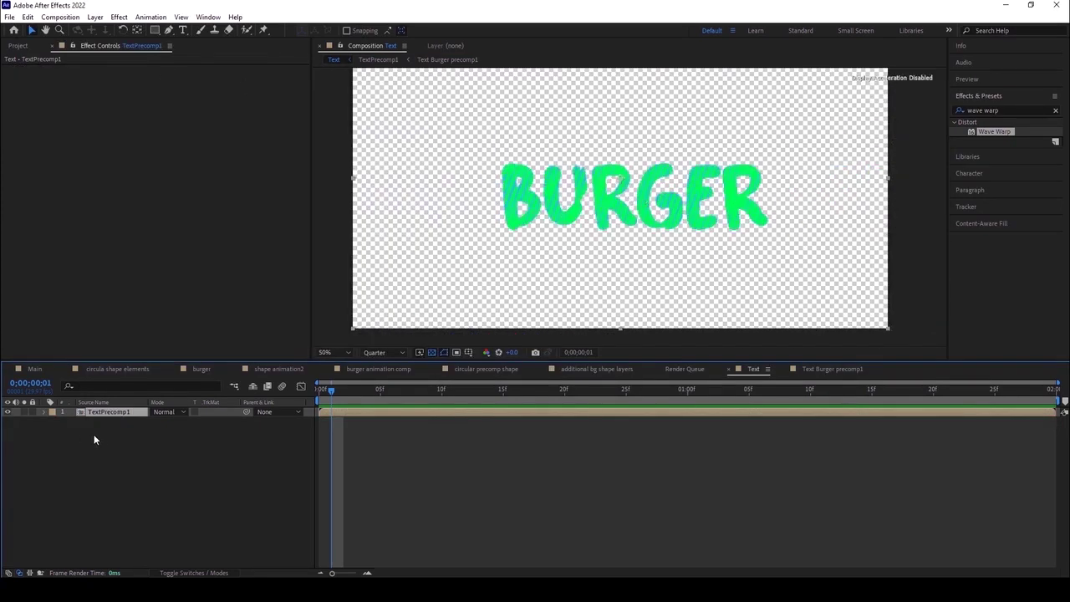
Add a Drop Shadow layer style to TextPrecomp1 and display its properties.
{"action": "left_click", "coordinate": [95, 17]}
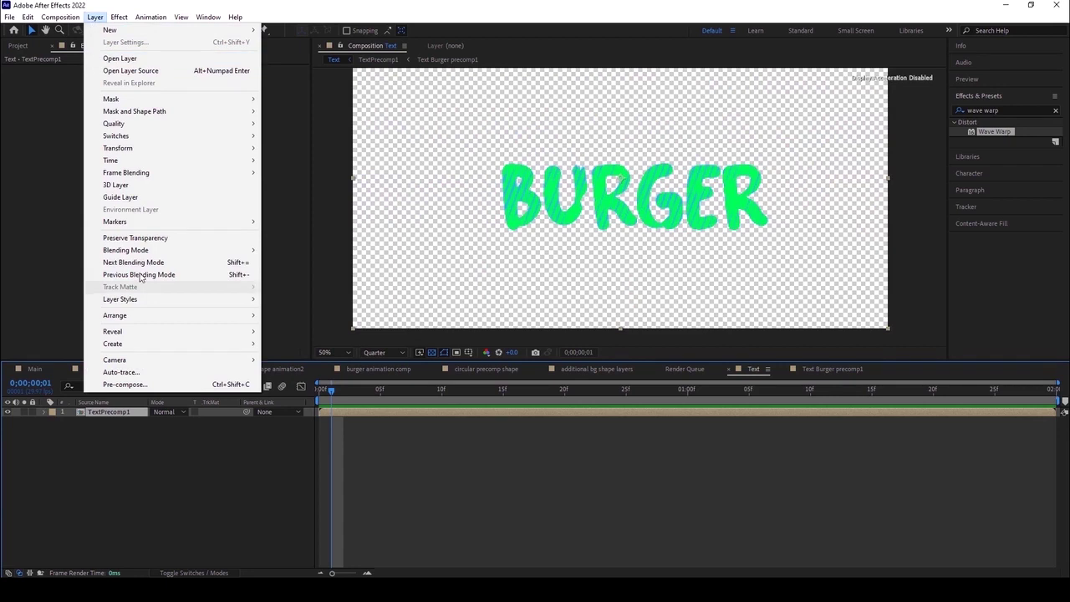
{"action": "mouse_move", "coordinate": [148, 299]}
{"action": "left_click", "coordinate": [297, 339]}
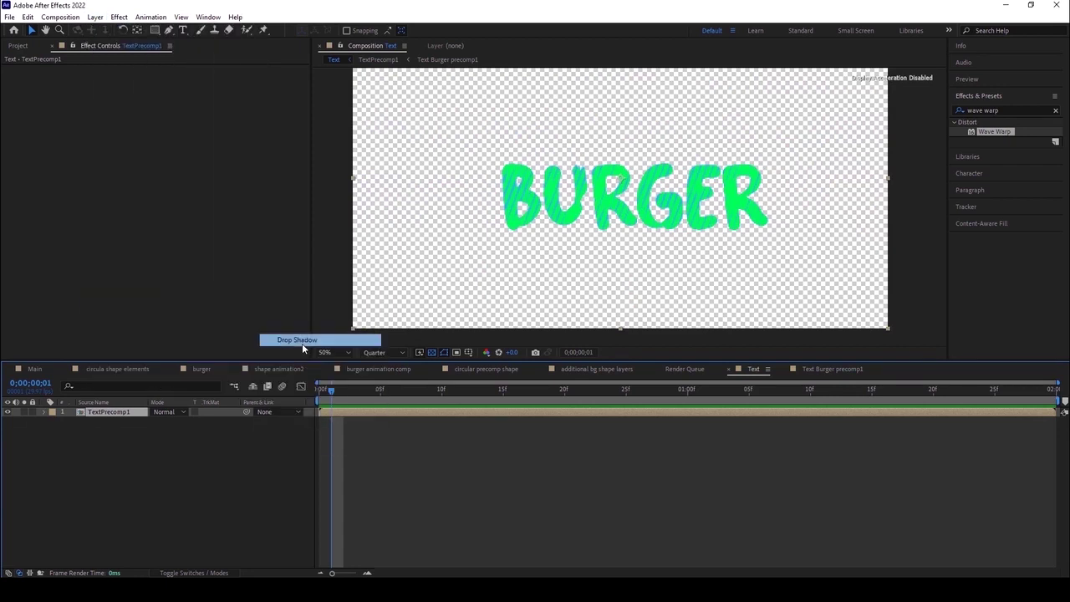
{"action": "left_click", "coordinate": [63, 449]}
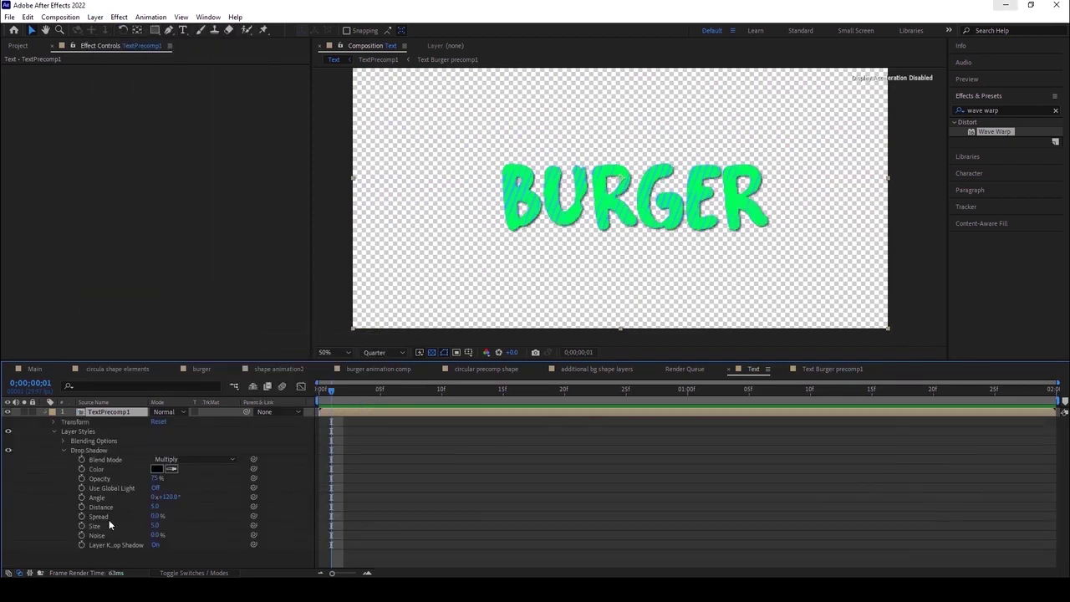
Set the drop shadow's Distance to 14 and its Opacity to 100%.
{"action": "left_click", "coordinate": [156, 506]}
{"action": "type", "text": "14"}
{"action": "key", "text": "Return"}
{"action": "left_click", "coordinate": [448, 499]}
{"action": "scroll", "coordinate": [622, 251], "scroll_direction": "down", "scroll_amount": 3}
{"action": "scroll", "coordinate": [619, 242], "scroll_direction": "up", "scroll_amount": 1}
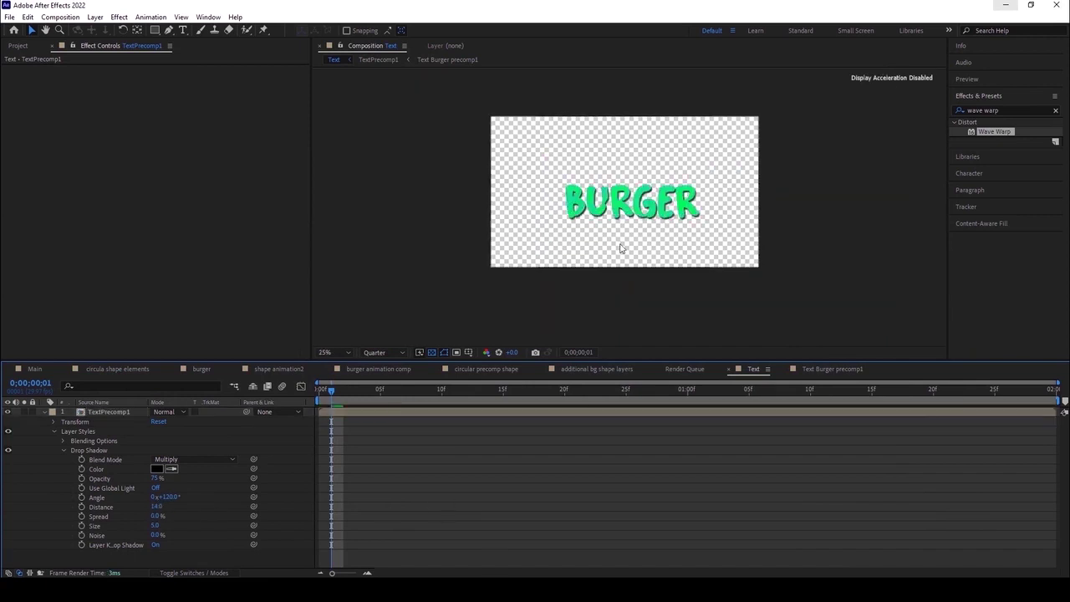
{"action": "left_click_drag", "start_coordinate": [155, 480], "coordinate": [220, 483]}
{"action": "scroll", "coordinate": [697, 215], "scroll_direction": "up", "scroll_amount": 2}
Keyframe the drop shadow's Color at frames 0, 5, 10 and 15, going from black through blue to red.
{"action": "key", "text": "Home"}
{"action": "left_click", "coordinate": [81, 469]}
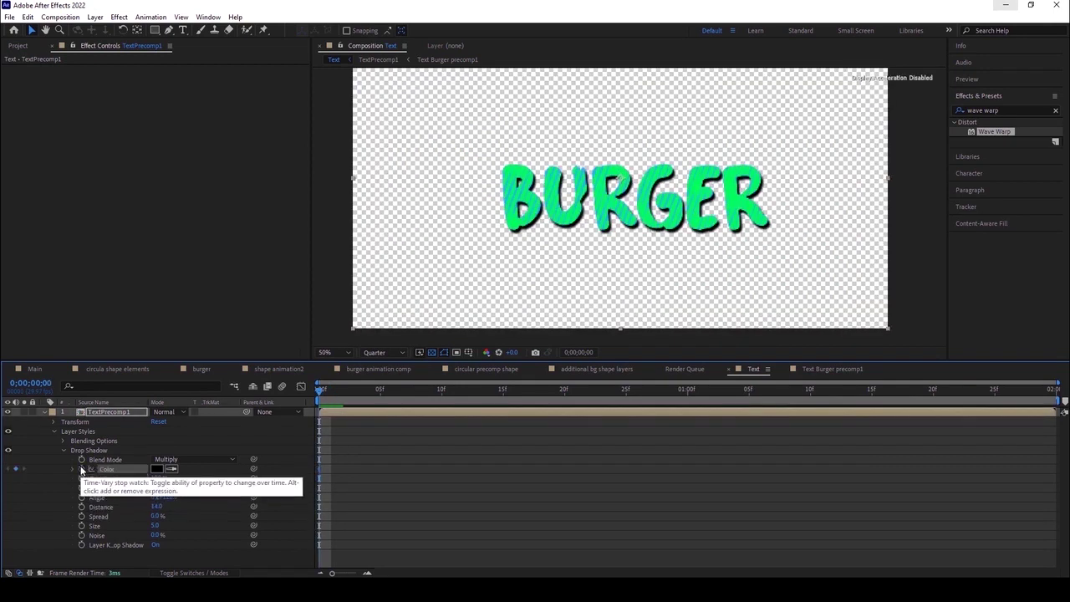
{"action": "left_click_drag", "start_coordinate": [319, 391], "coordinate": [379, 388]}
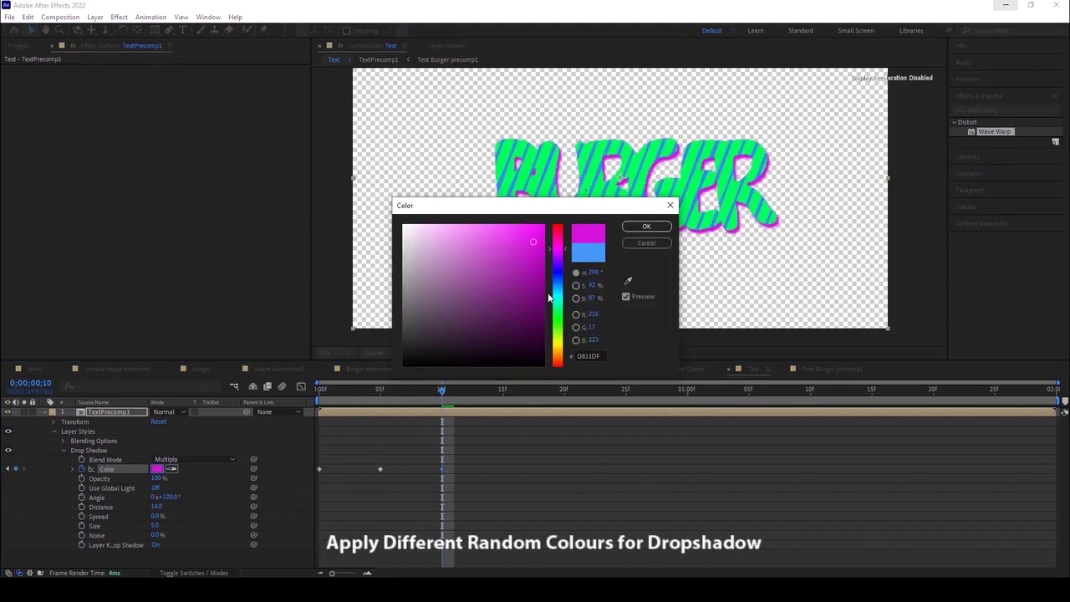
{"action": "left_click", "coordinate": [557, 226]}
{"action": "left_click", "coordinate": [646, 227]}
{"action": "left_click_drag", "start_coordinate": [441, 391], "coordinate": [502, 392]}
{"action": "left_click", "coordinate": [157, 468]}
{"action": "left_click", "coordinate": [646, 226]}
Easy-ease the four drop shadow Color keyframes and add the expression loopOut(type = "cycle", numKeyframes = 0).
{"action": "left_click_drag", "start_coordinate": [568, 492], "coordinate": [306, 457]}
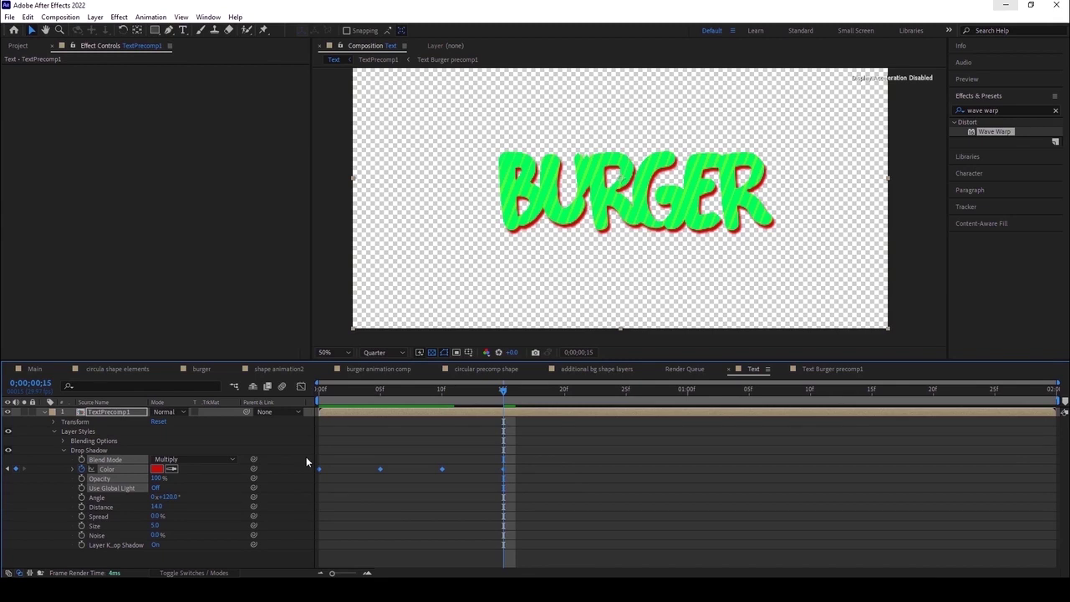
{"action": "key", "text": "F9"}
{"action": "left_click", "coordinate": [76, 469]}
{"action": "left_click", "coordinate": [81, 468], "text": "alt"}
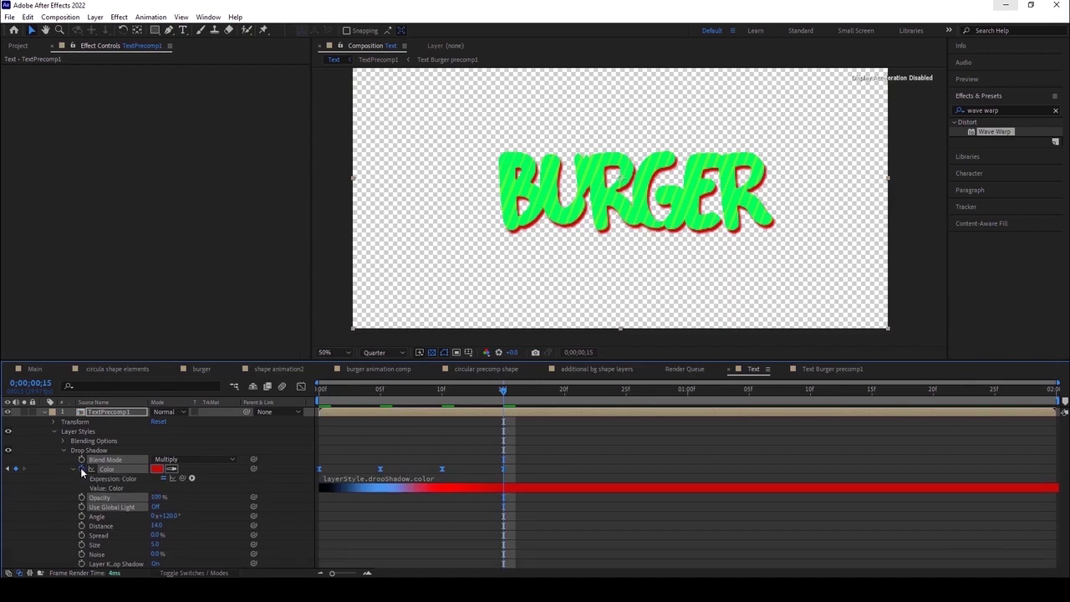
{"action": "left_click", "coordinate": [191, 478]}
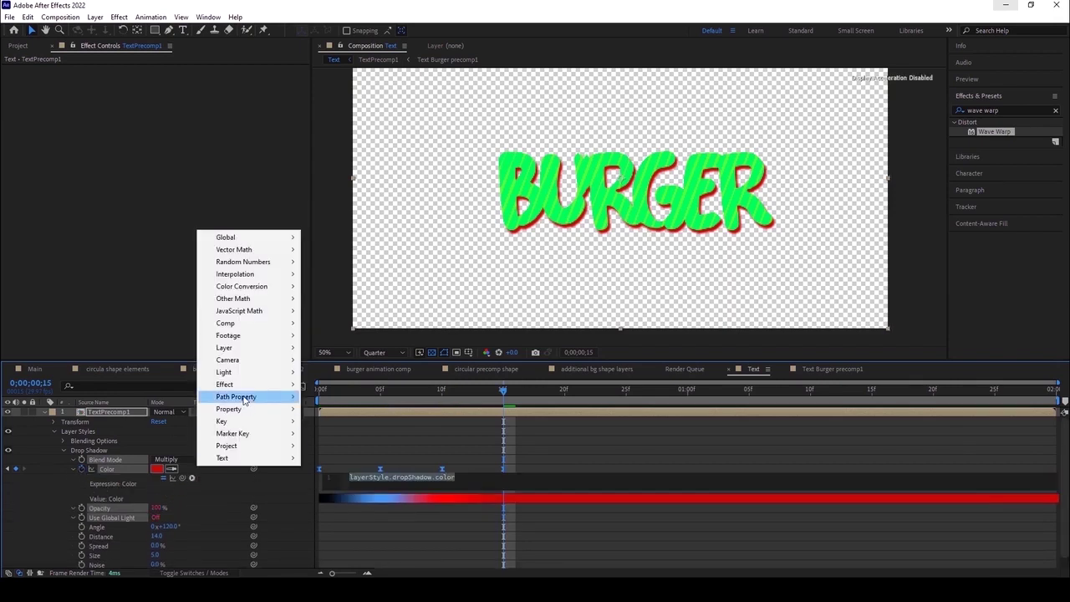
{"action": "mouse_move", "coordinate": [239, 409]}
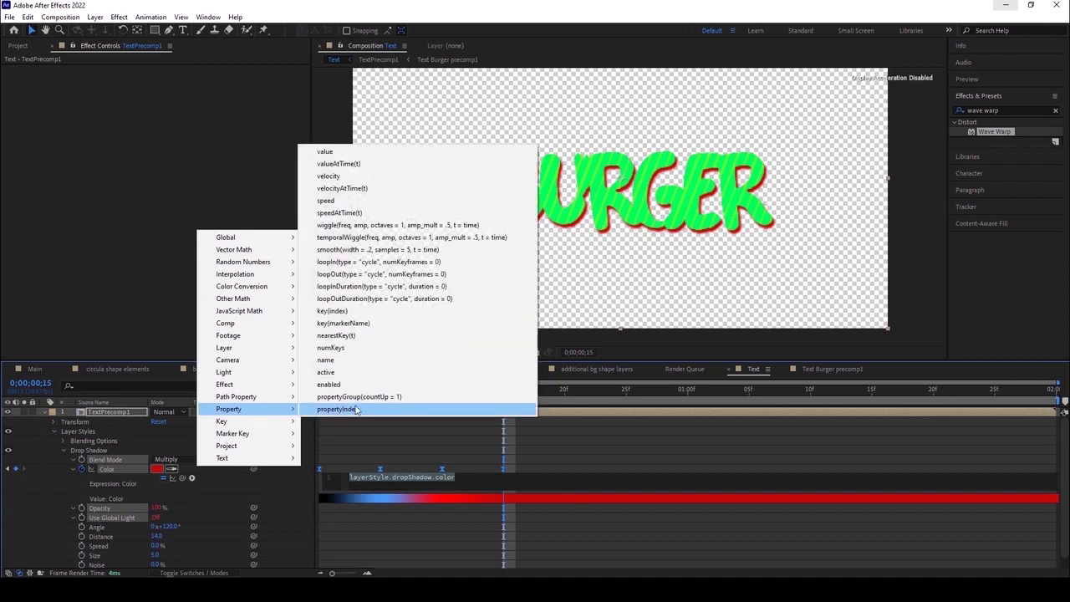
{"action": "left_click", "coordinate": [373, 275]}
{"action": "left_click", "coordinate": [623, 442]}
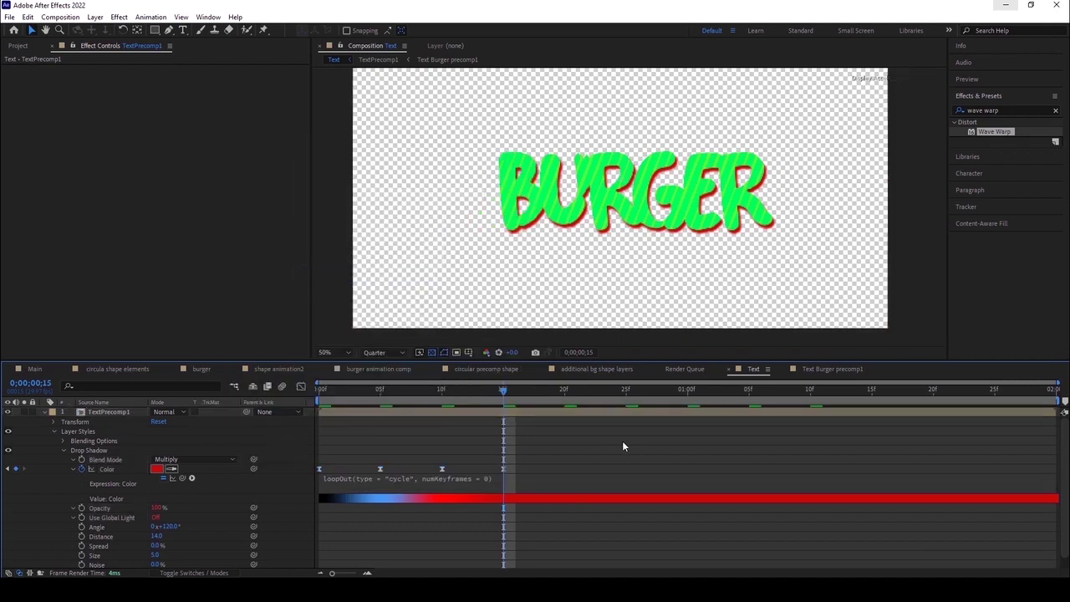
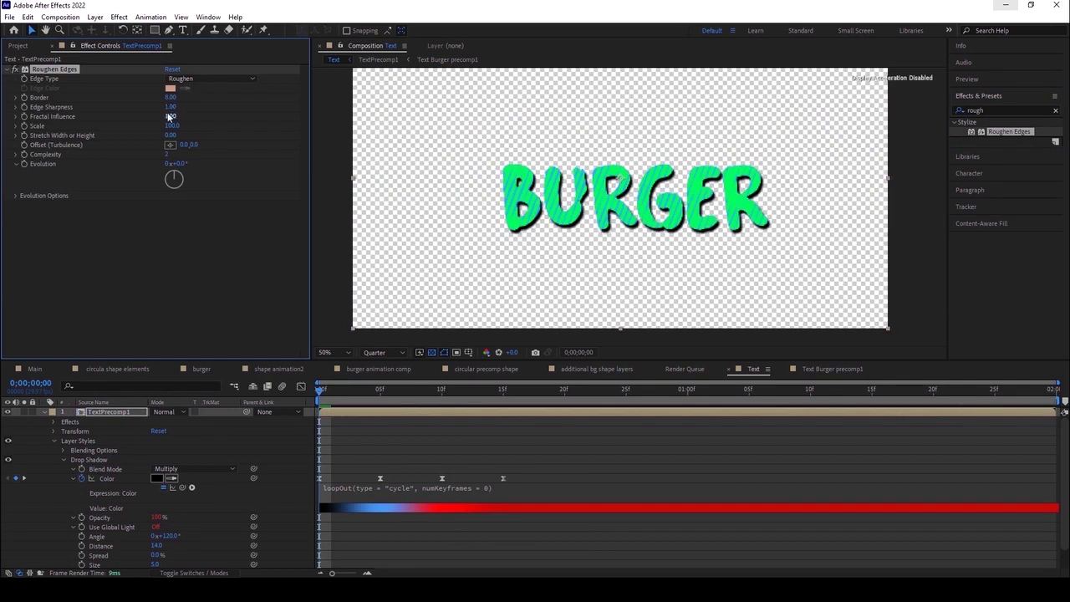
Set the Roughen Edges Border on TextPrecomp1 to 2 and preview the animated text.
{"action": "left_click", "coordinate": [171, 99]}
{"action": "type", "text": "2"}
{"action": "left_click", "coordinate": [195, 299]}
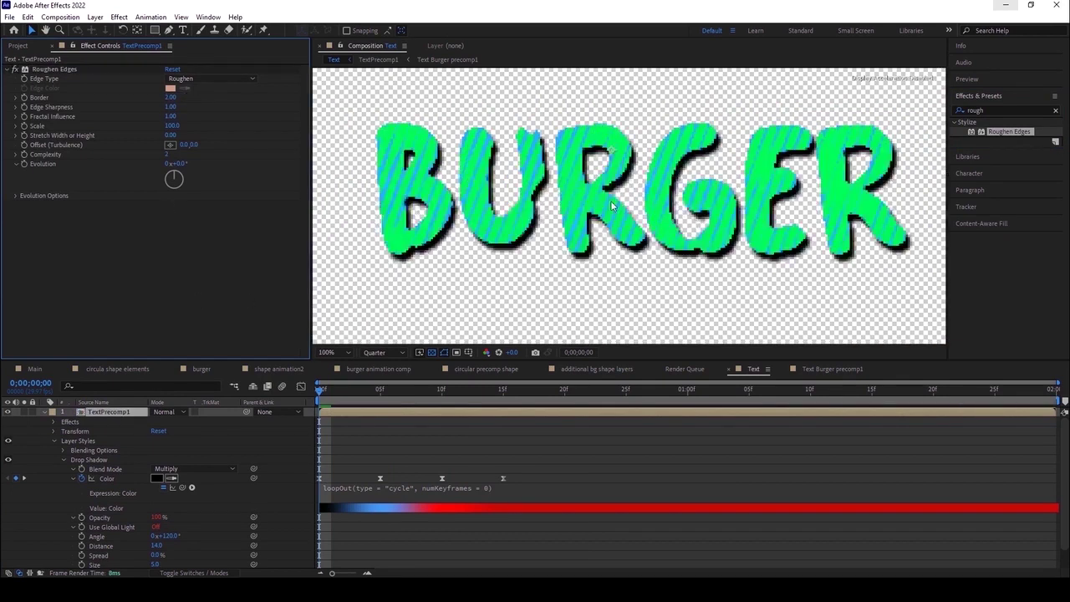
{"action": "left_click", "coordinate": [342, 407]}
{"action": "key", "text": "space"}
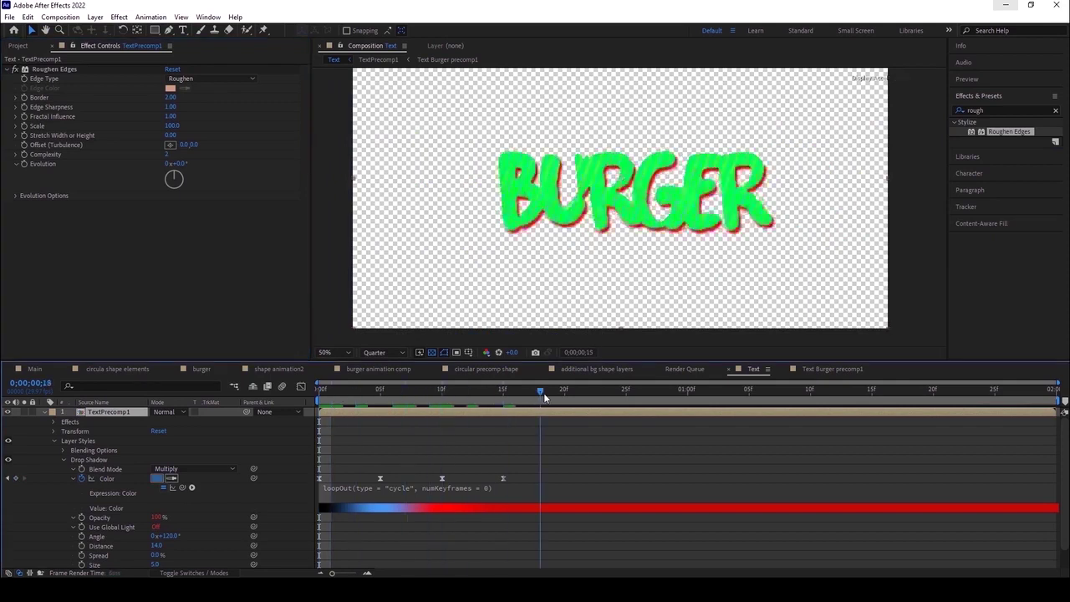
{"action": "key", "text": "space"}
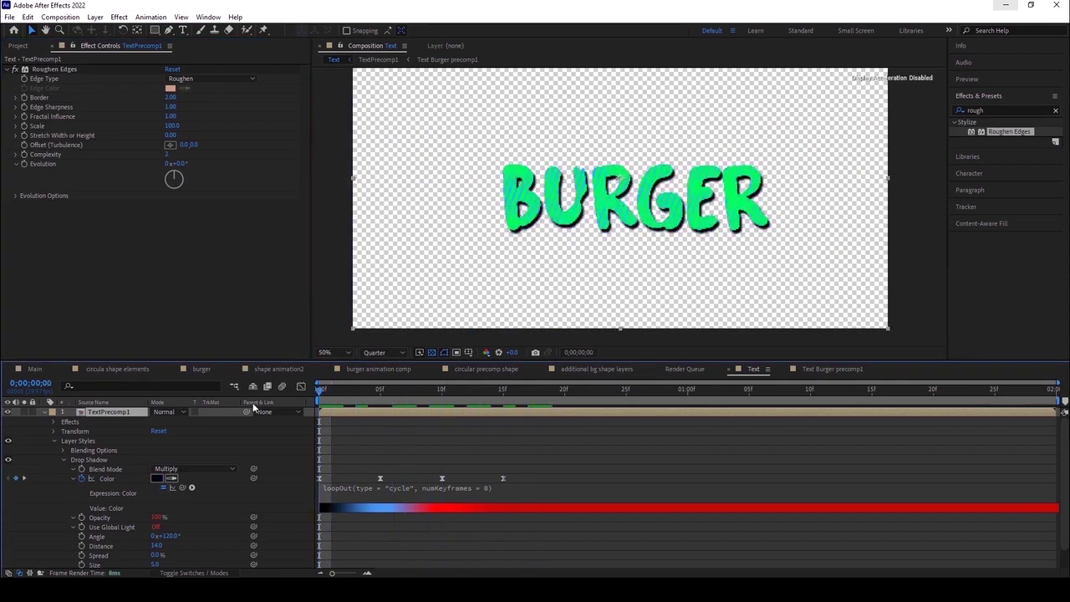
Find the Main composition in the project by searching for "mai" and open it.
{"action": "left_click", "coordinate": [19, 46]}
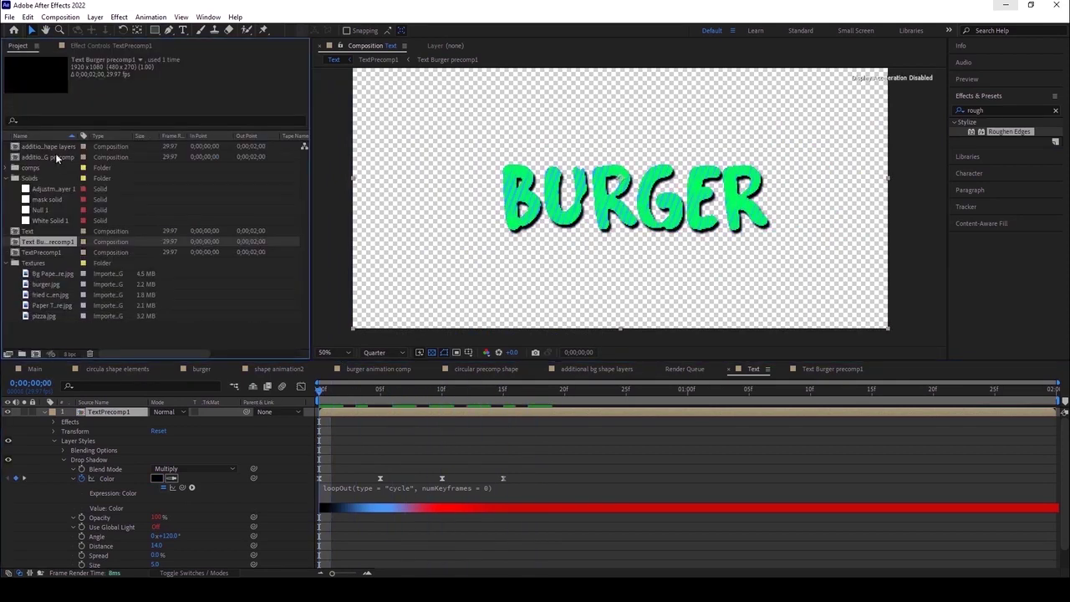
{"action": "left_click", "coordinate": [51, 122]}
{"action": "type", "text": "mainm"}
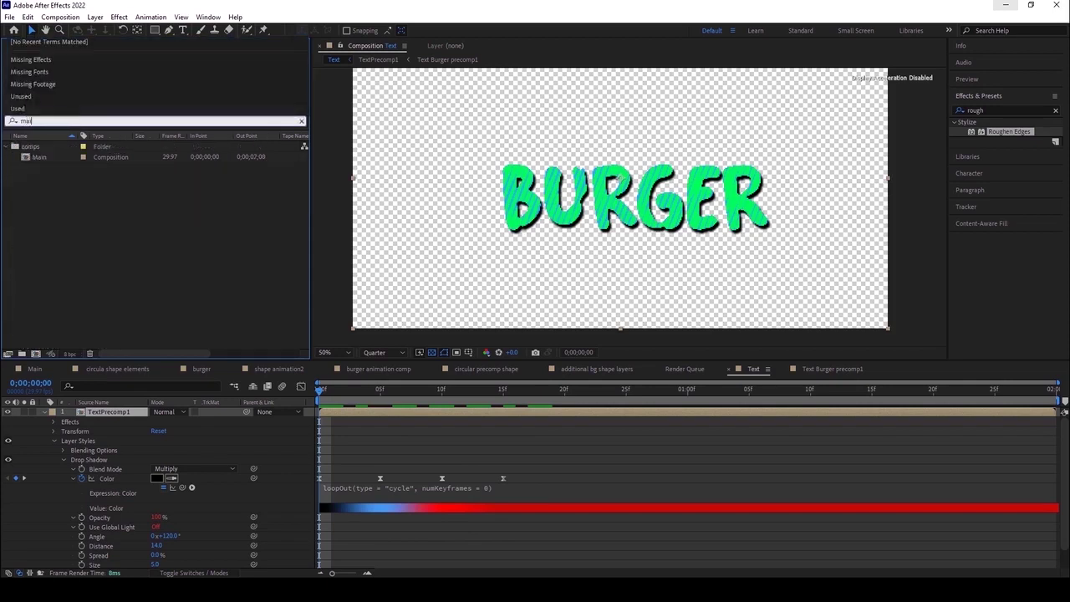
{"action": "key", "text": "BackSpace"}
{"action": "key", "text": "BackSpace"}
{"action": "double_click", "coordinate": [40, 157]}
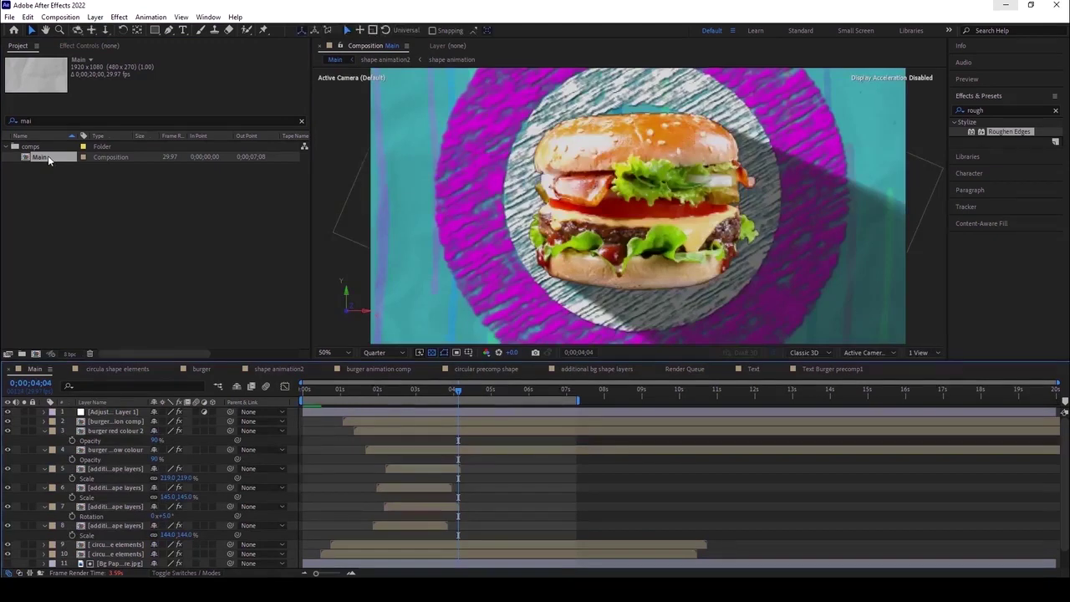
Search the project for "text", add the Text composition as Main's uppermost layer, and move the playhead to 0;00;02;10.
{"action": "left_click", "coordinate": [52, 121]}
{"action": "type", "text": "tex"}
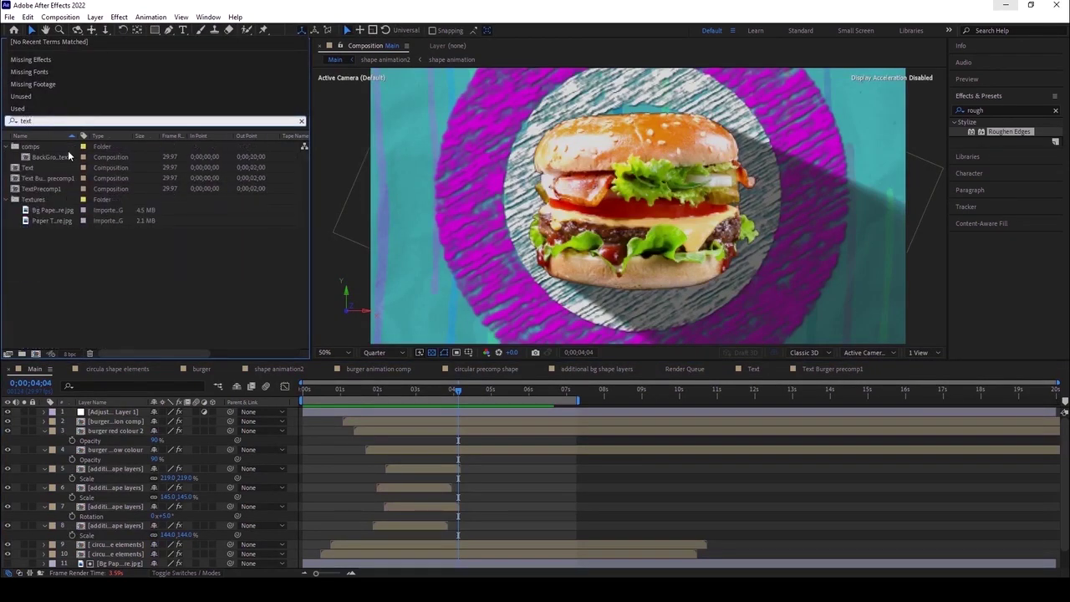
{"action": "type", "text": "t"}
{"action": "left_click", "coordinate": [37, 170]}
{"action": "left_click_drag", "start_coordinate": [36, 170], "coordinate": [622, 228]}
{"action": "key", "text": "comma"}
{"action": "key", "text": "comma"}
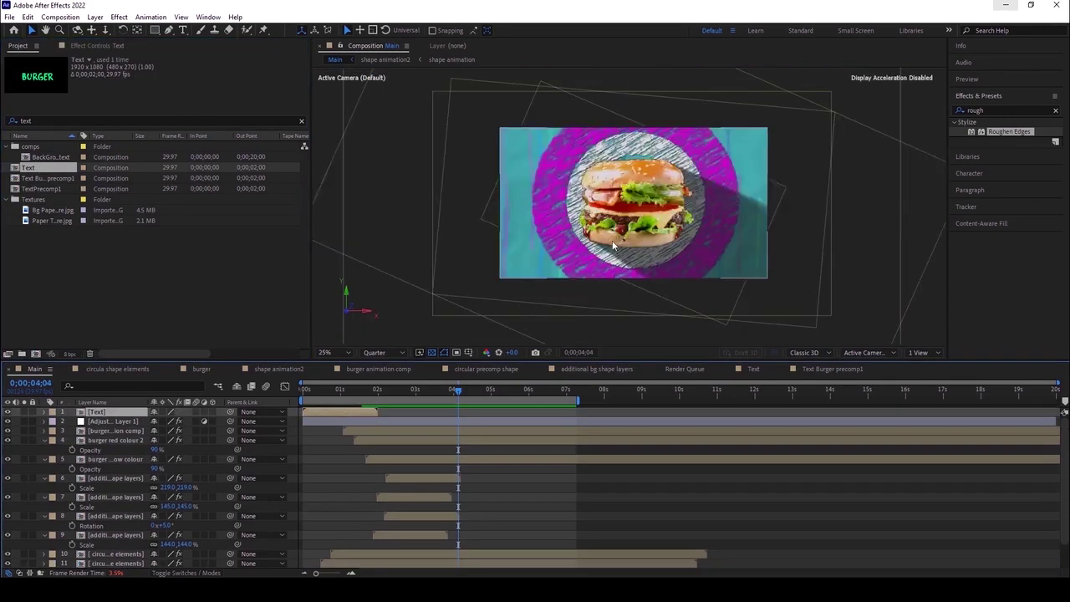
{"action": "left_click_drag", "start_coordinate": [421, 390], "coordinate": [390, 392]}
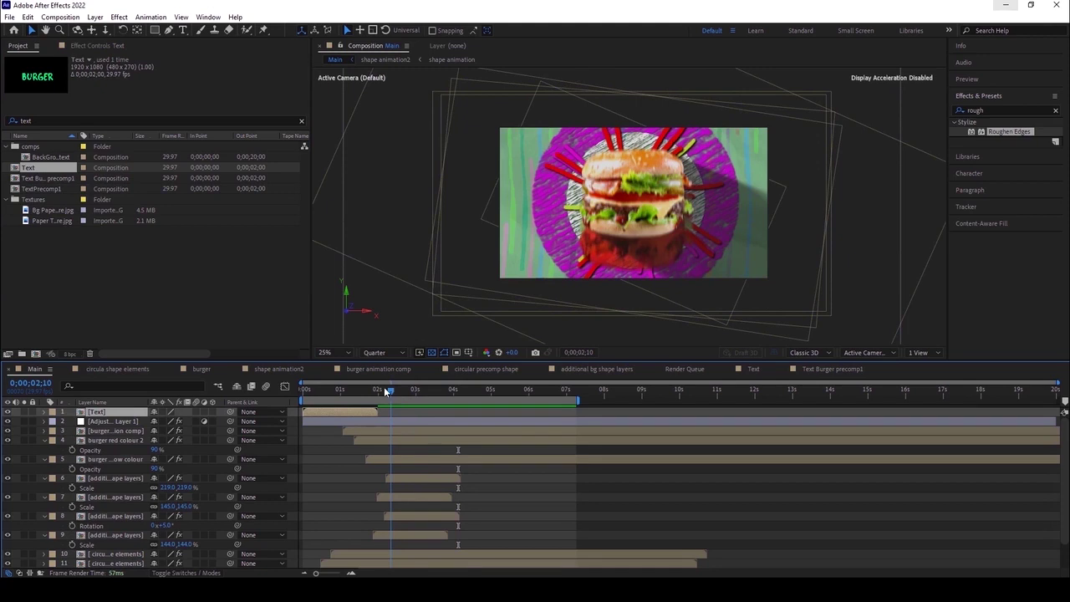
Place the Text layer directly beneath the adjustment layer and shift it in time so it starts just before 0;00;02;10.
{"action": "left_click_drag", "start_coordinate": [114, 414], "coordinate": [115, 425]}
{"action": "left_click_drag", "start_coordinate": [321, 419], "coordinate": [410, 420]}
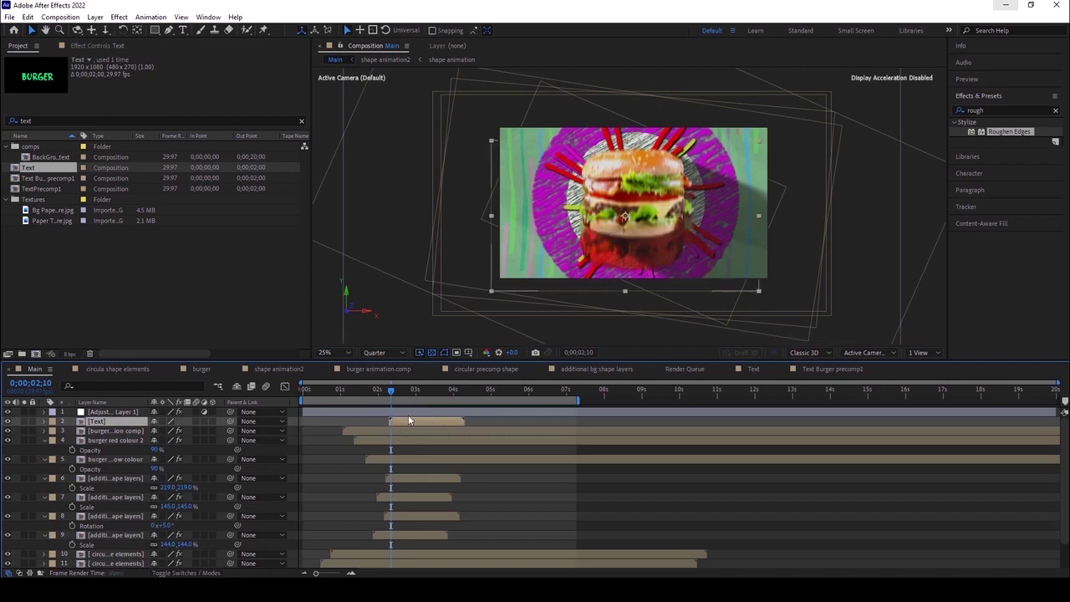
{"action": "left_click_drag", "start_coordinate": [410, 419], "coordinate": [407, 419]}
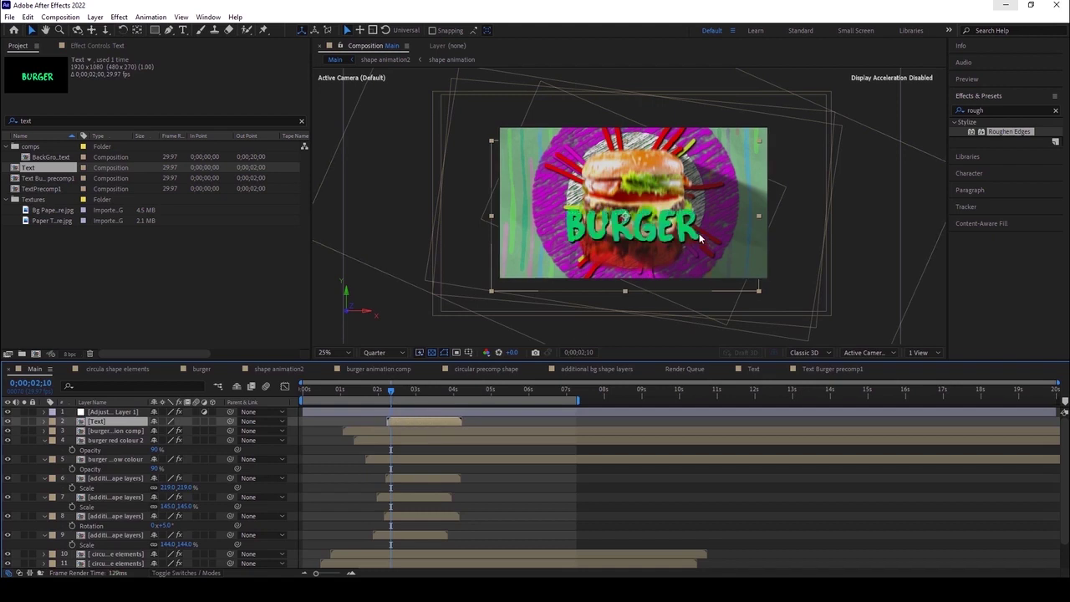
Solo the Text layer to examine its animation around 0;00;02;09, and turn the solo off again.
{"action": "scroll", "coordinate": [675, 239], "scroll_direction": "up", "scroll_amount": 2}
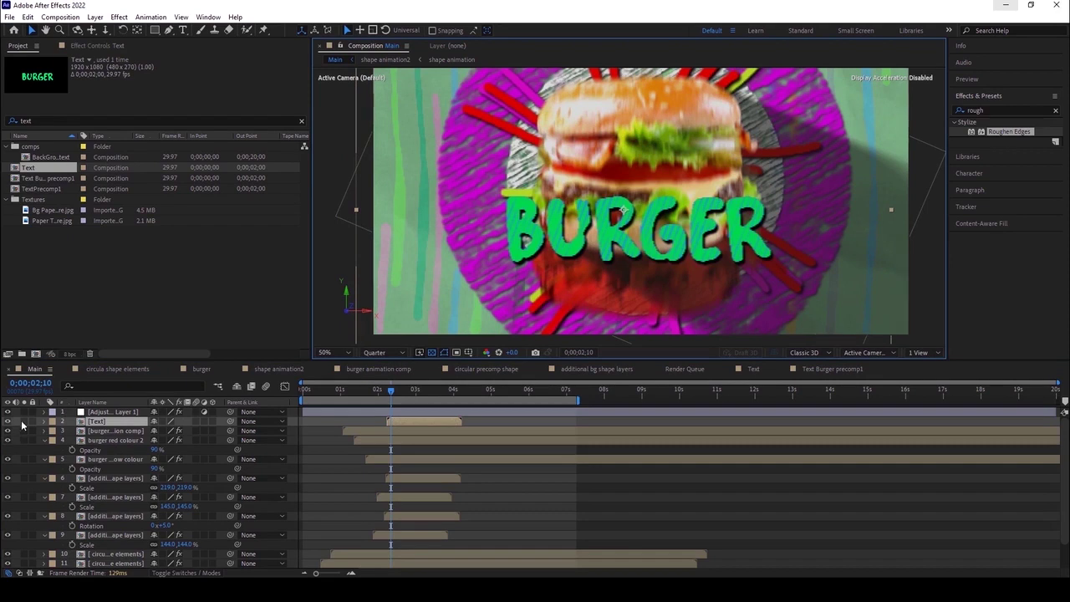
{"action": "left_click", "coordinate": [24, 420]}
{"action": "mouse_move", "coordinate": [393, 391]}
{"action": "left_mouse_down"}
{"action": "mouse_move", "coordinate": [442, 389]}
{"action": "mouse_move", "coordinate": [391, 399]}
{"action": "left_mouse_up"}
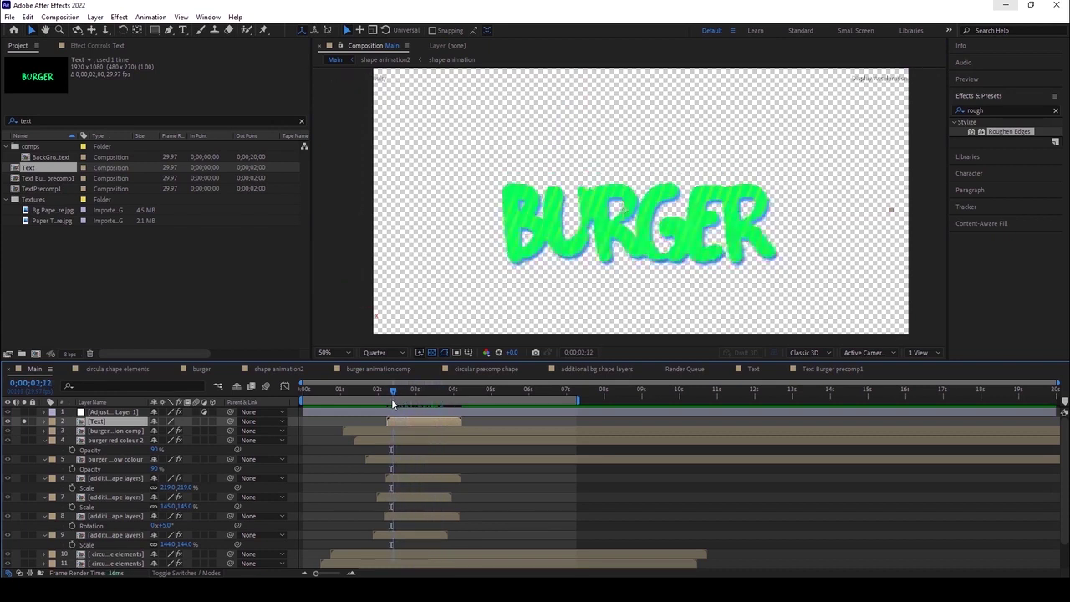
{"action": "scroll", "coordinate": [611, 241], "scroll_direction": "down", "scroll_amount": 4}
{"action": "scroll", "coordinate": [611, 241], "scroll_direction": "up", "scroll_amount": 1}
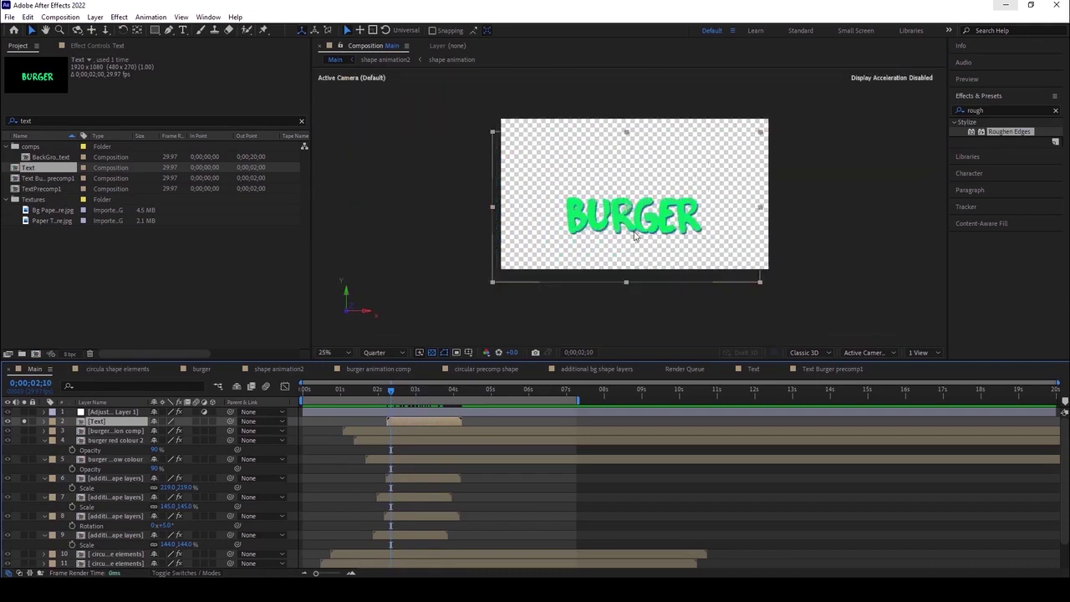
{"action": "scroll", "coordinate": [596, 223], "scroll_direction": "up", "scroll_amount": 1}
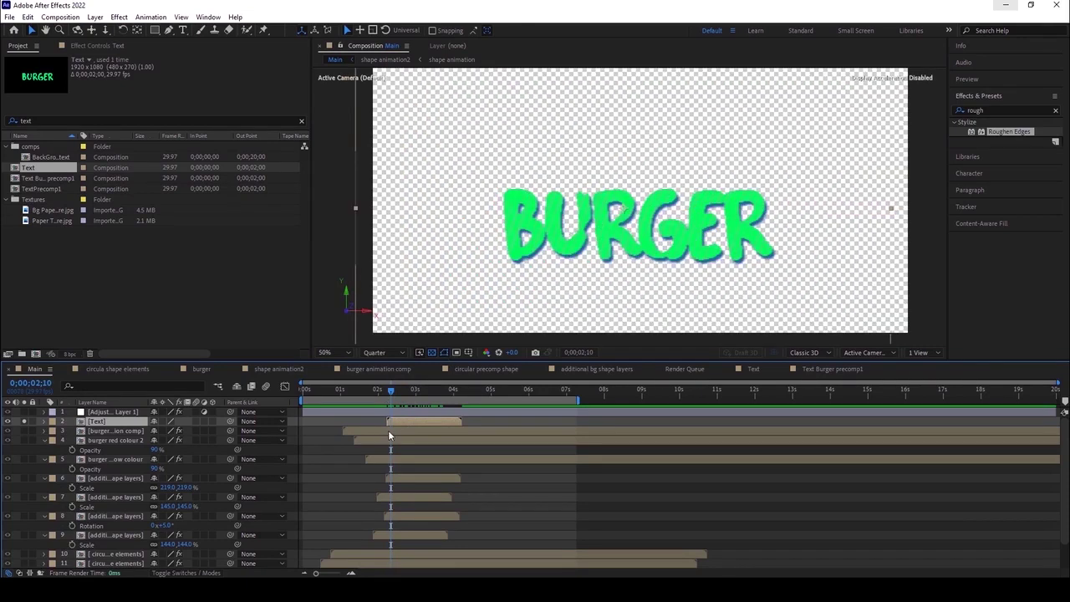
{"action": "left_click_drag", "start_coordinate": [394, 390], "coordinate": [388, 387]}
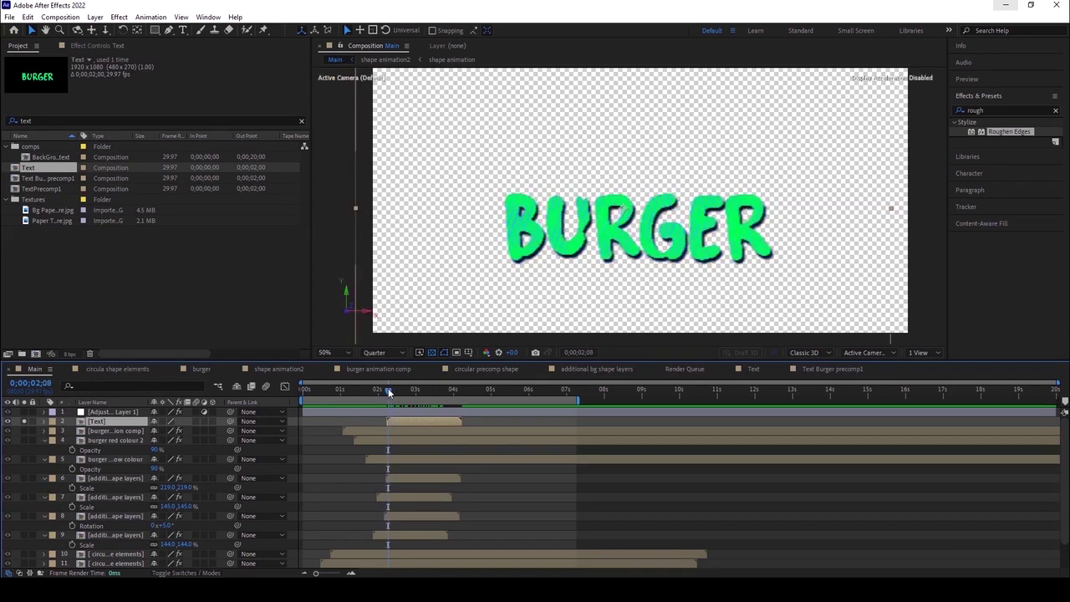
{"action": "left_click_drag", "start_coordinate": [388, 390], "coordinate": [389, 392]}
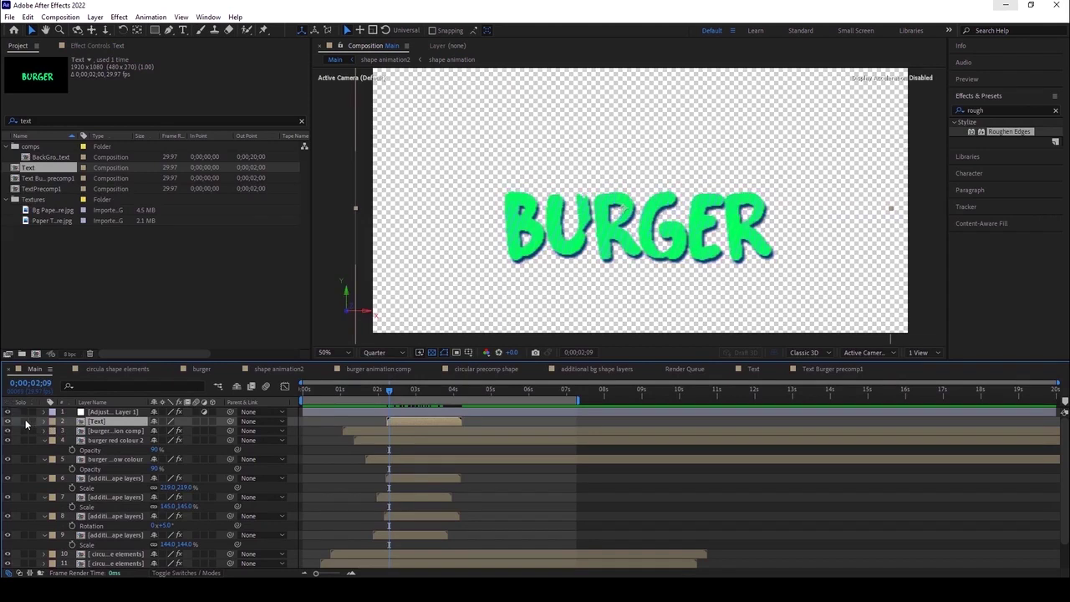
{"action": "left_click", "coordinate": [26, 422]}
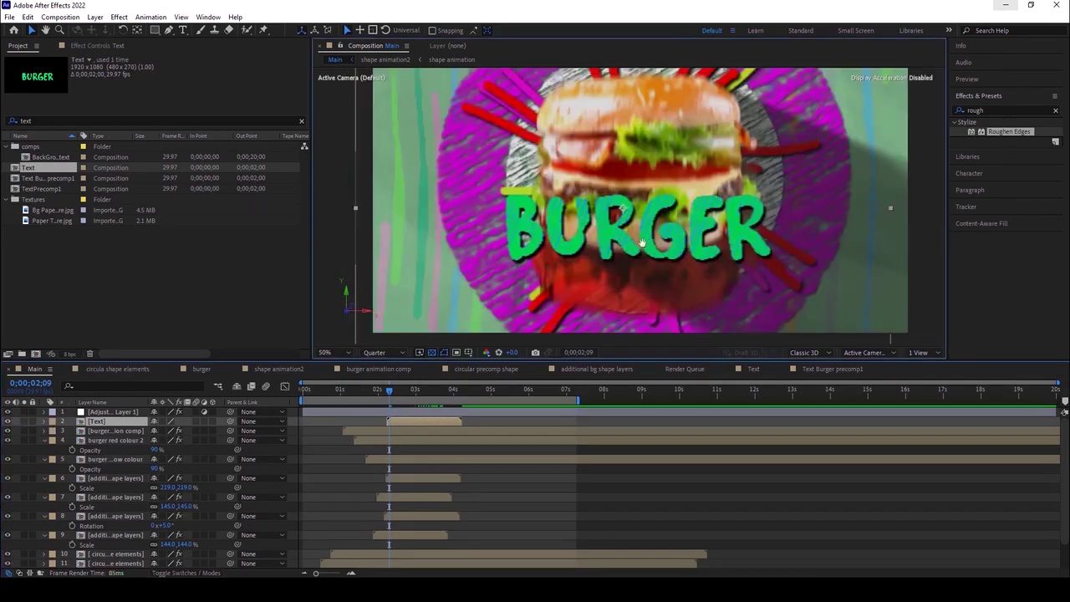
Move the BURGER text down to just below the burger image and reveal the Text layer's Scale property.
{"action": "left_click_drag", "start_coordinate": [642, 242], "coordinate": [665, 194]}
{"action": "scroll", "coordinate": [664, 195], "scroll_direction": "down", "scroll_amount": 2}
{"action": "scroll", "coordinate": [665, 195], "scroll_direction": "up", "scroll_amount": 2}
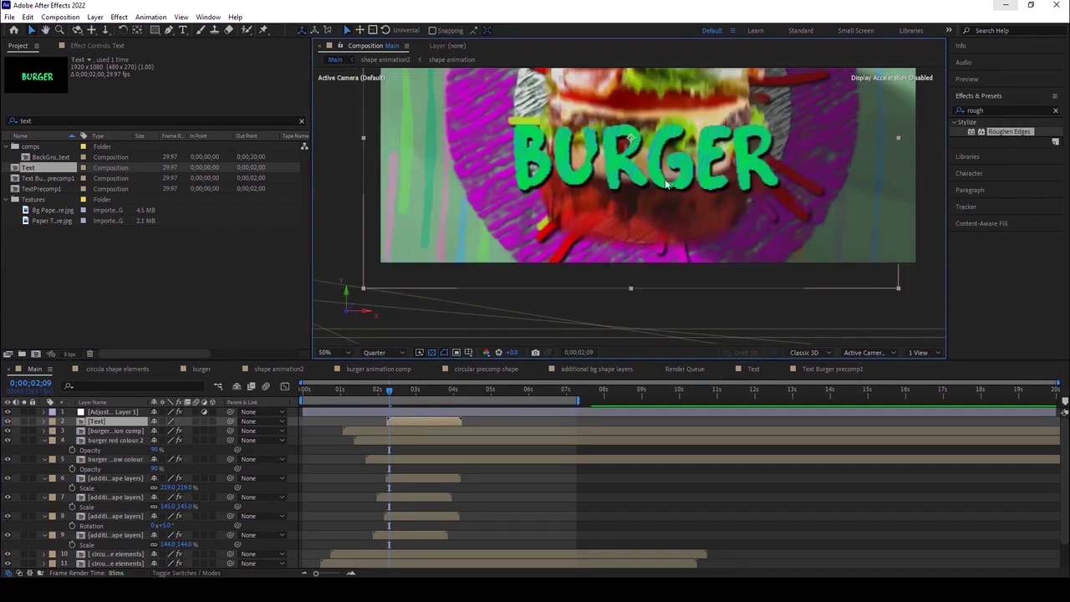
{"action": "left_click", "coordinate": [671, 172]}
{"action": "mouse_move", "coordinate": [679, 224]}
{"action": "left_mouse_down"}
{"action": "mouse_move", "coordinate": [698, 193]}
{"action": "mouse_move", "coordinate": [681, 222]}
{"action": "left_mouse_up"}
{"action": "key", "text": "comma"}
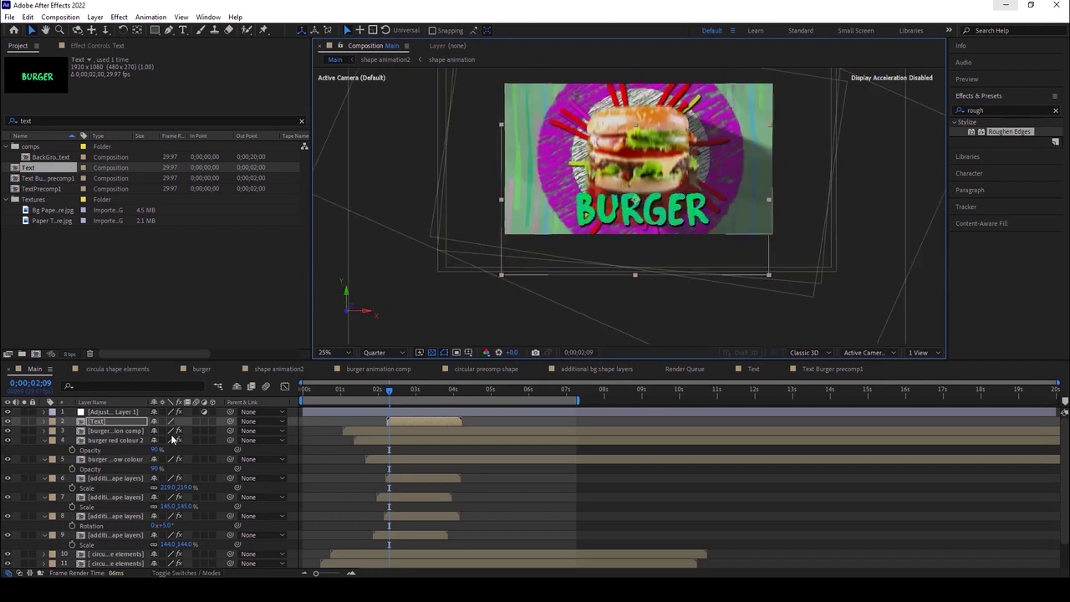
{"action": "key", "text": "s"}
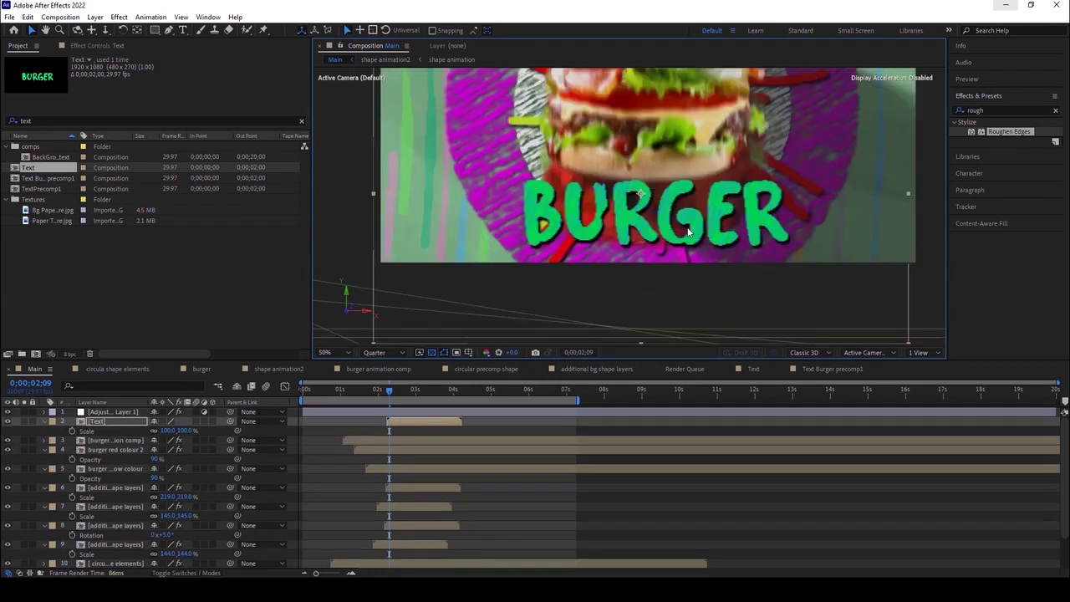